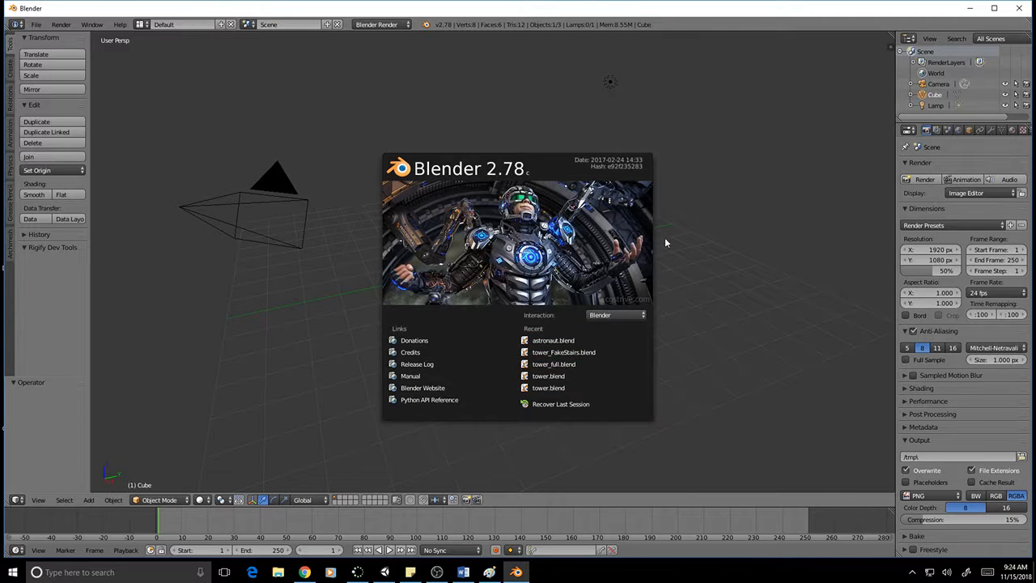
Step: Dismiss the splash screen, render the default cube scene as a still image and return to the 3D view
left_click(758, 111)
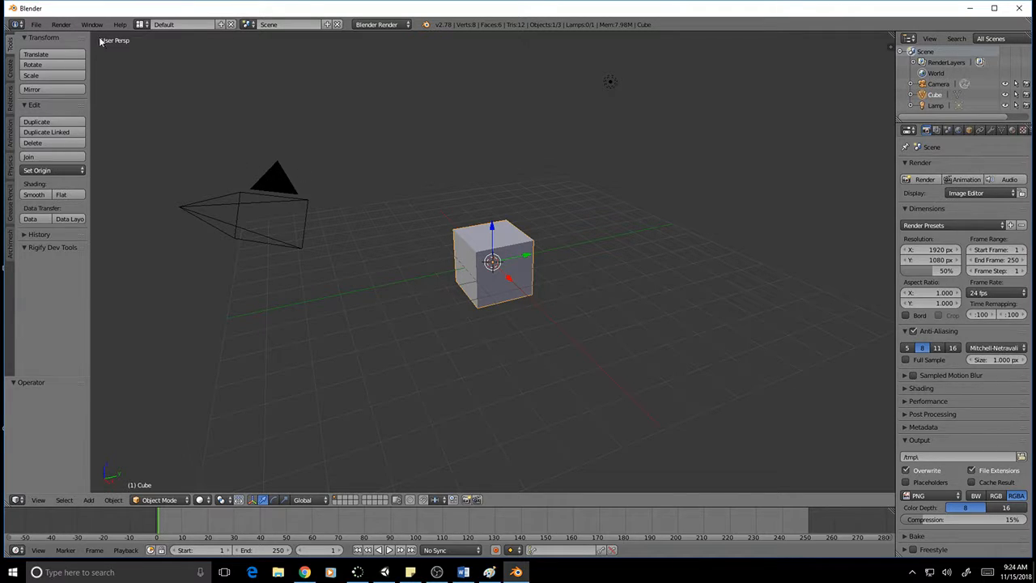
left_click(64, 25)
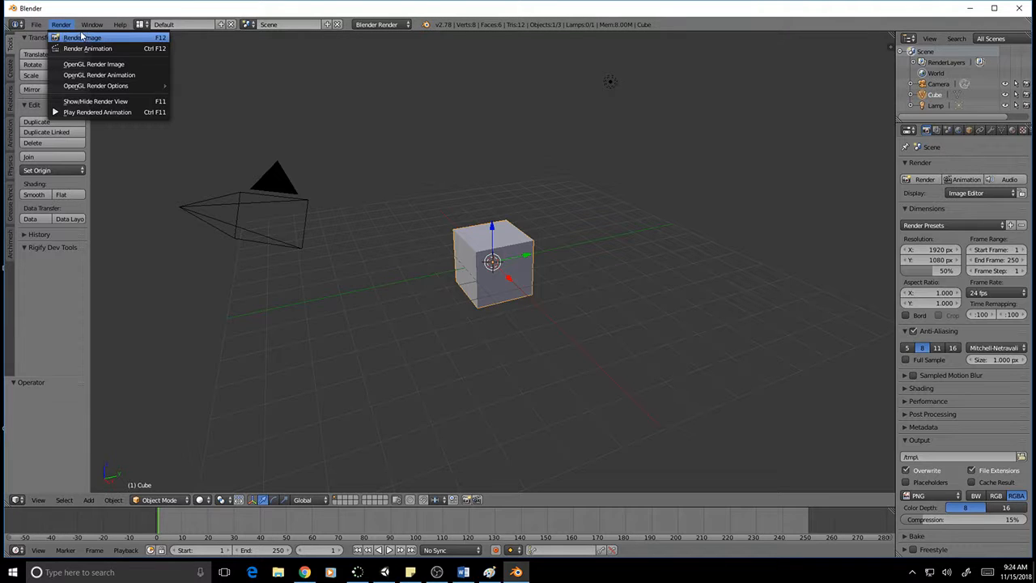
left_click(82, 36)
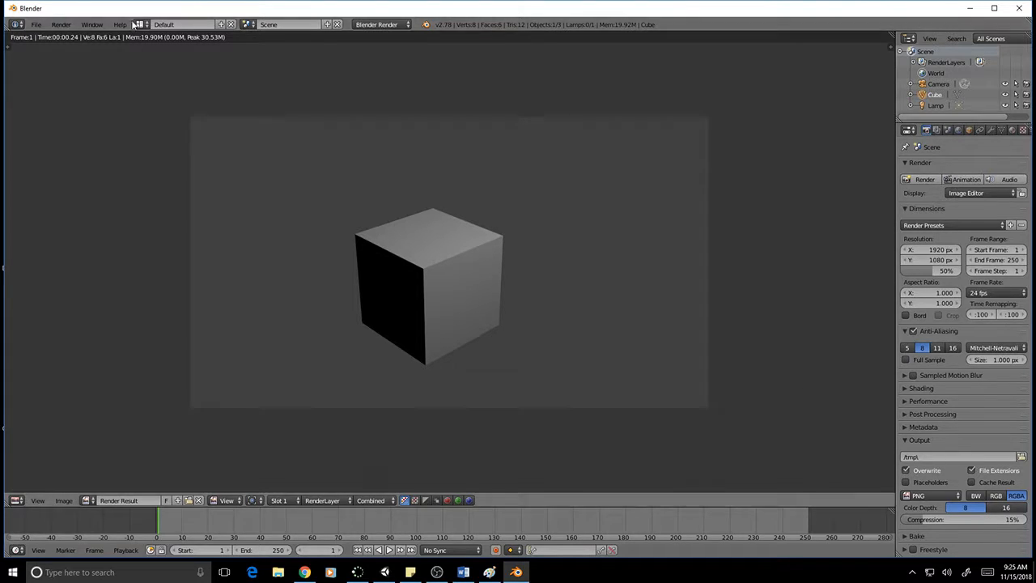
key("Escape")
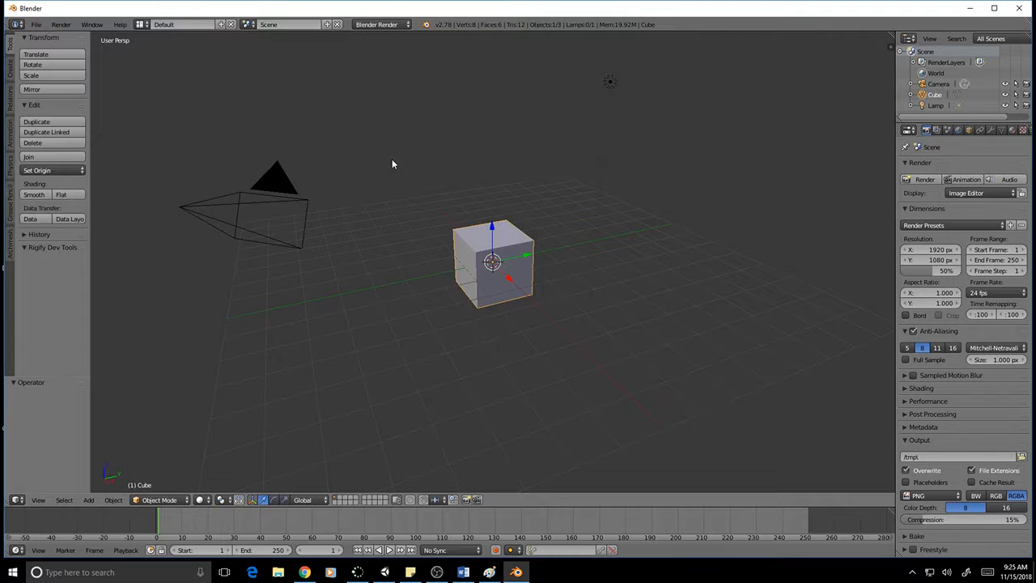
Step: Switch the cube from Object Mode to Edit Mode and back to Object Mode, twice
middle_click_drag(638, 356, 607, 343)
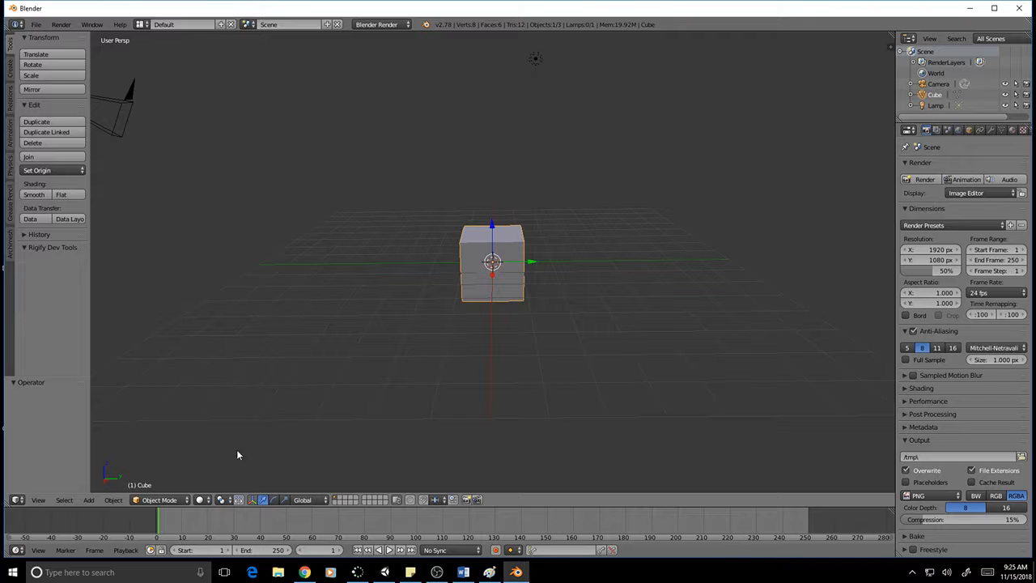
left_click(165, 500)
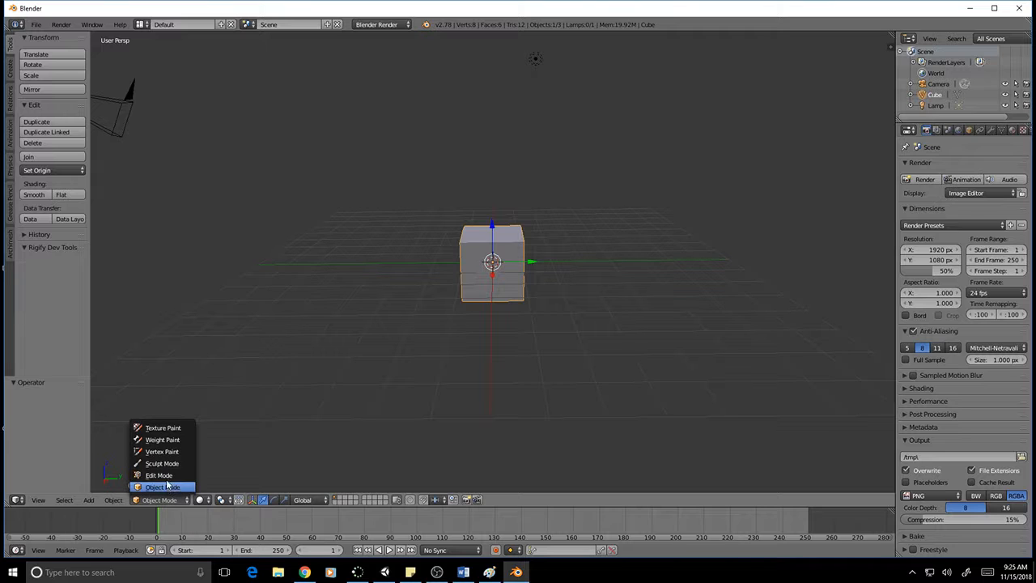
left_click(166, 475)
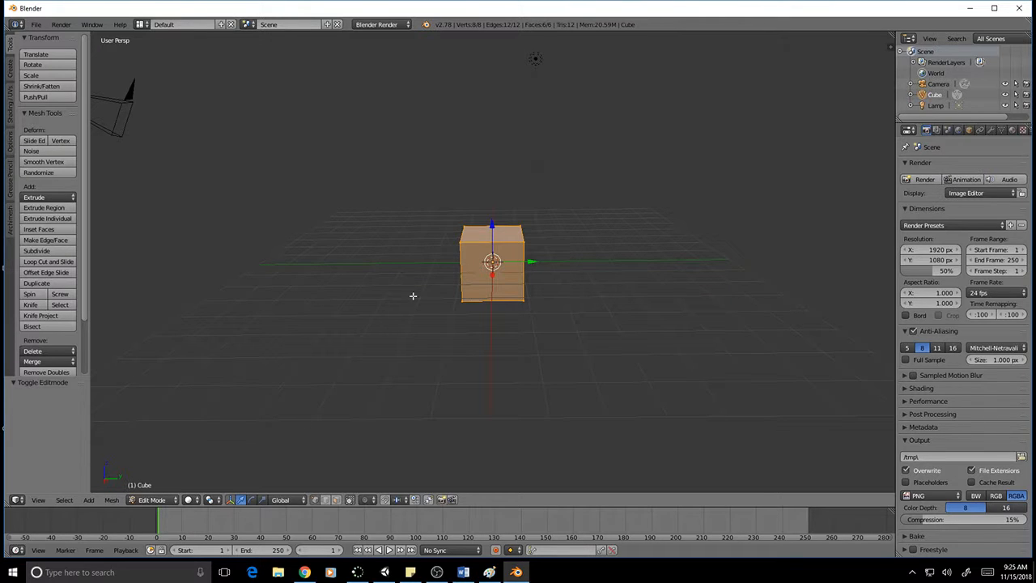
left_click(166, 500)
left_click(162, 487)
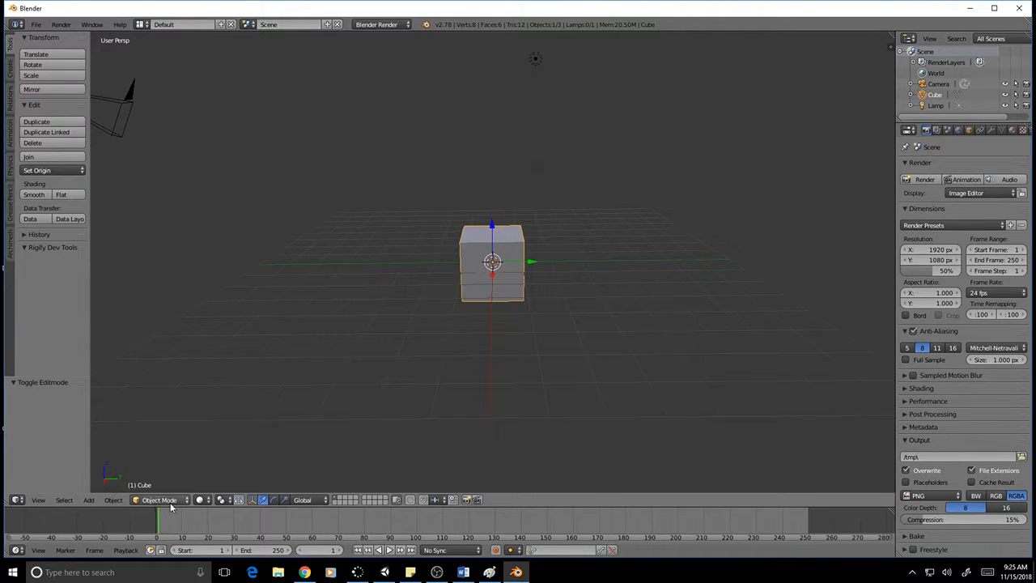
left_click(167, 500)
left_click(183, 500)
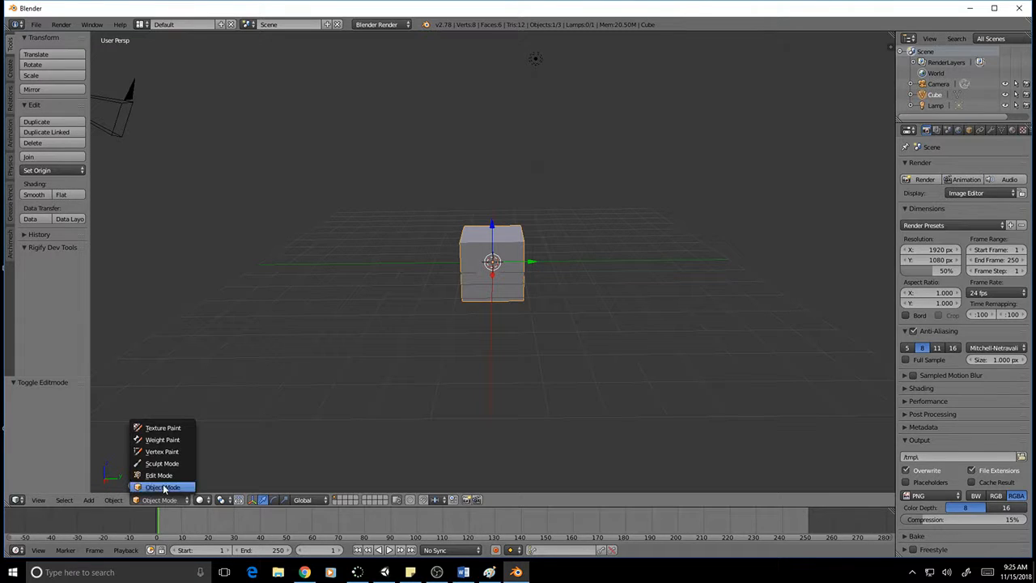
left_click(164, 476)
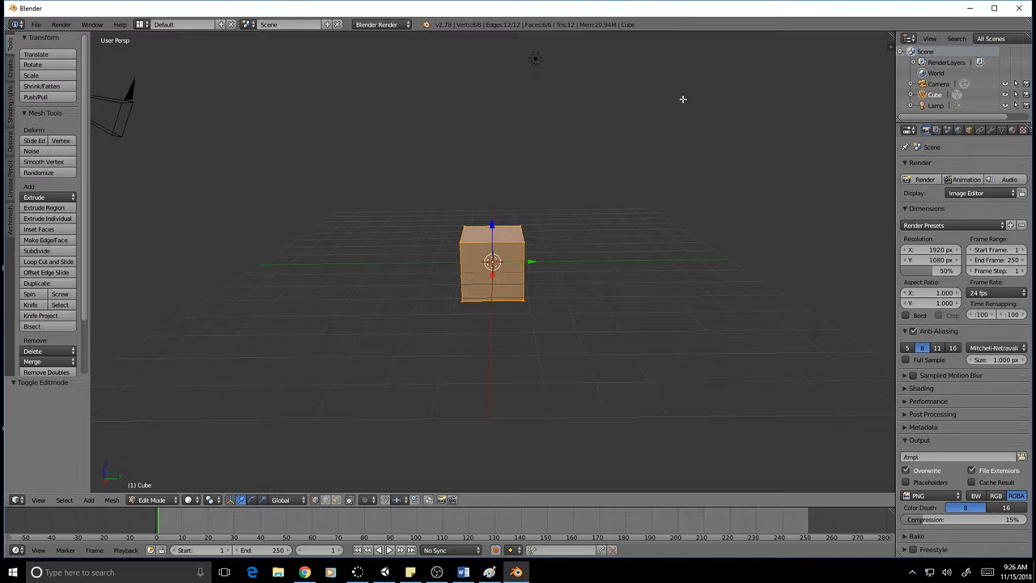
key("Tab")
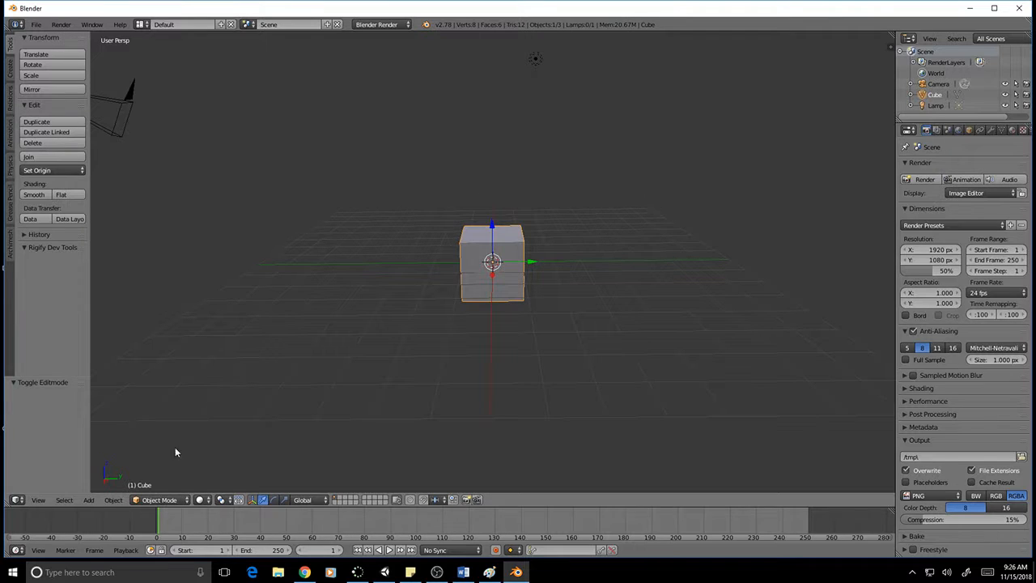
Step: Toggle the cube repeatedly between Object Mode and Edit Mode, ending in Edit Mode
left_click(182, 500)
left_click(166, 487)
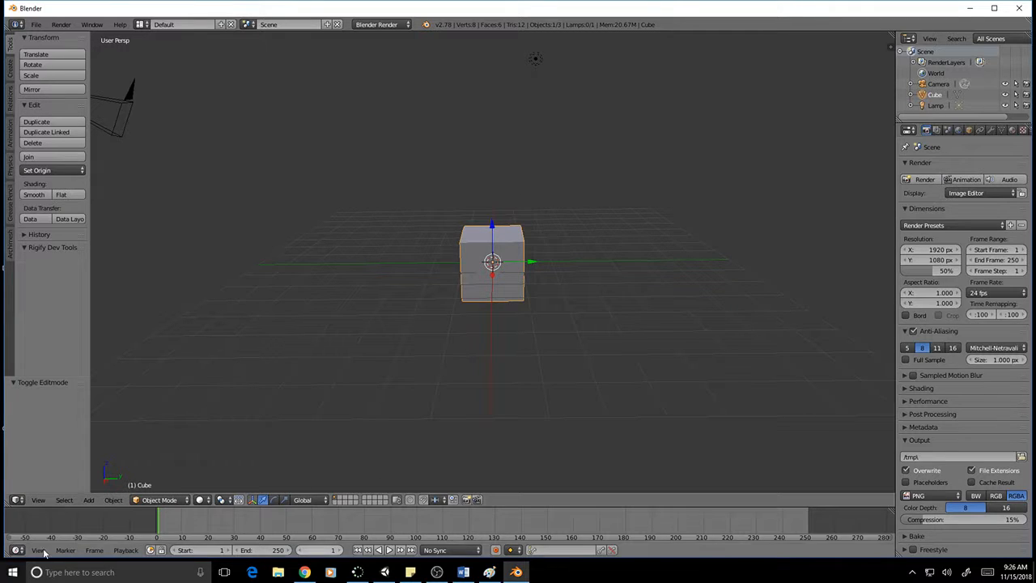
left_click(176, 500)
left_click(164, 476)
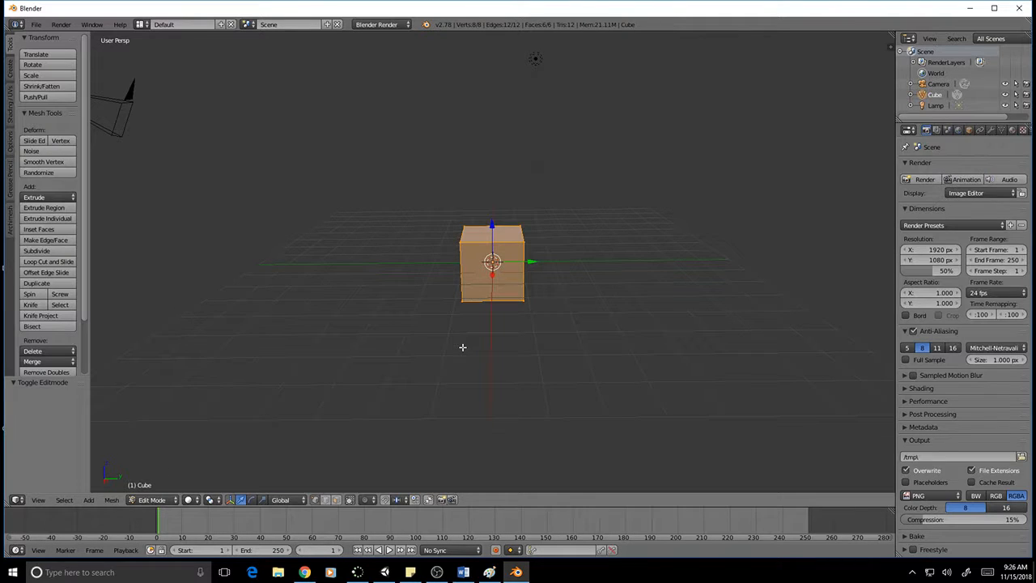
key("Tab")
key("Tab")
key("Tab")
key("Tab")
key("Tab")
key("Tab")
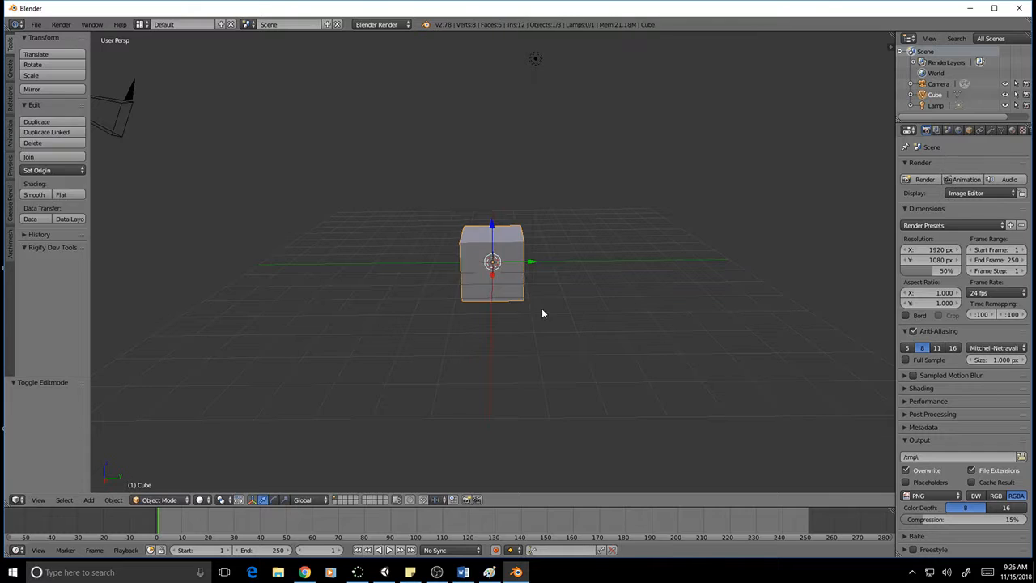
key("Tab")
key("Tab")
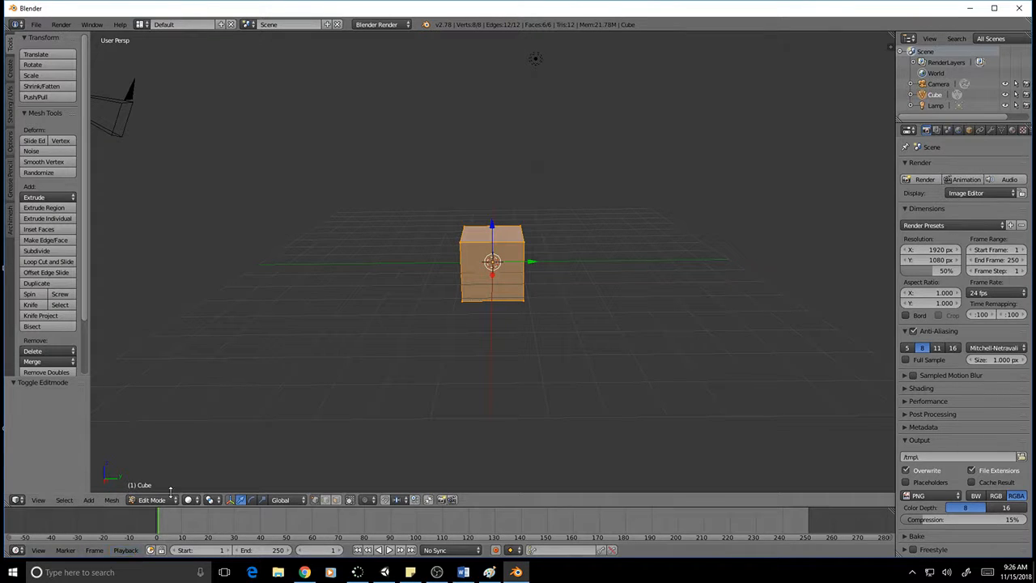
Step: Examine the cube up close, from a distance and from different sides, including from beneath
scroll(577, 278, "up", 5)
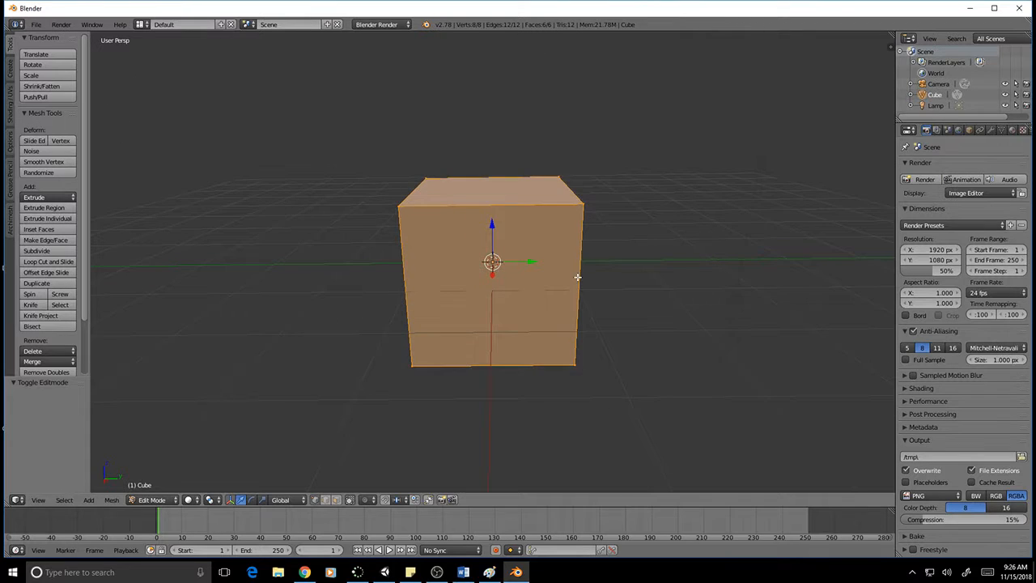
scroll(578, 278, "up", 3)
scroll(578, 277, "down", 10)
scroll(577, 277, "up", 6)
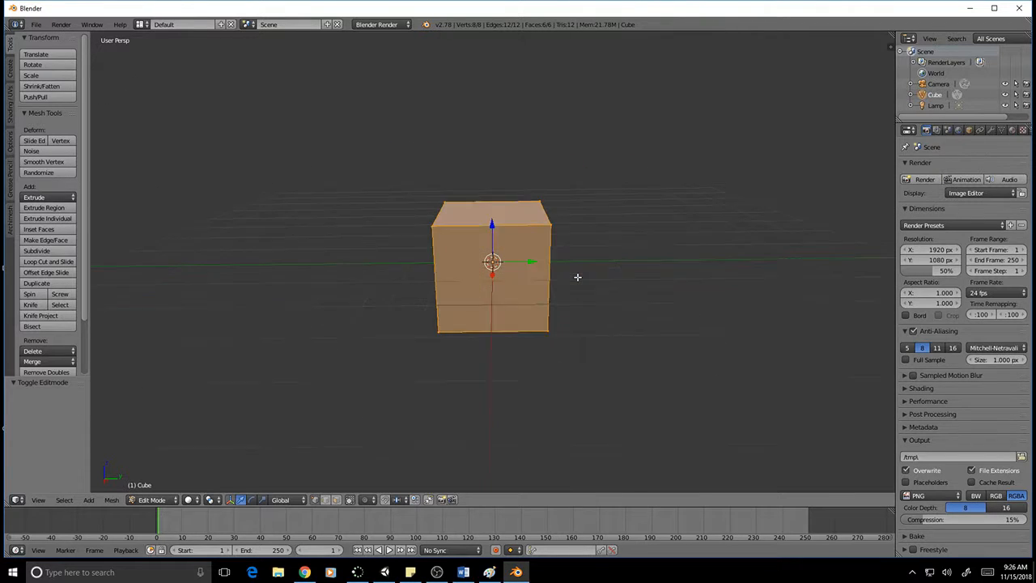
scroll(577, 276, "up", 6)
scroll(576, 276, "down", 5)
scroll(577, 277, "down", 5)
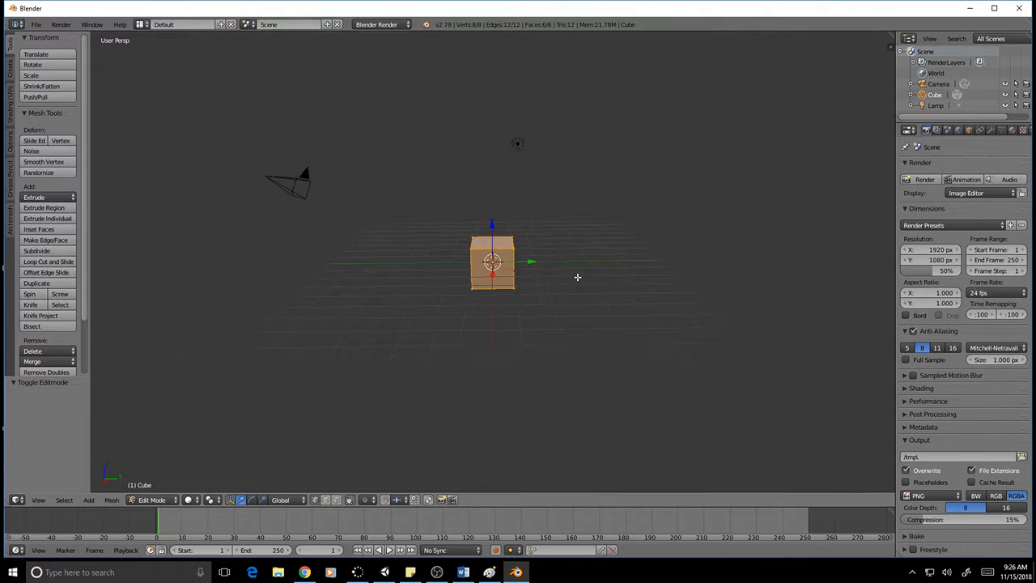
scroll(577, 276, "up", 11)
scroll(577, 276, "down", 6)
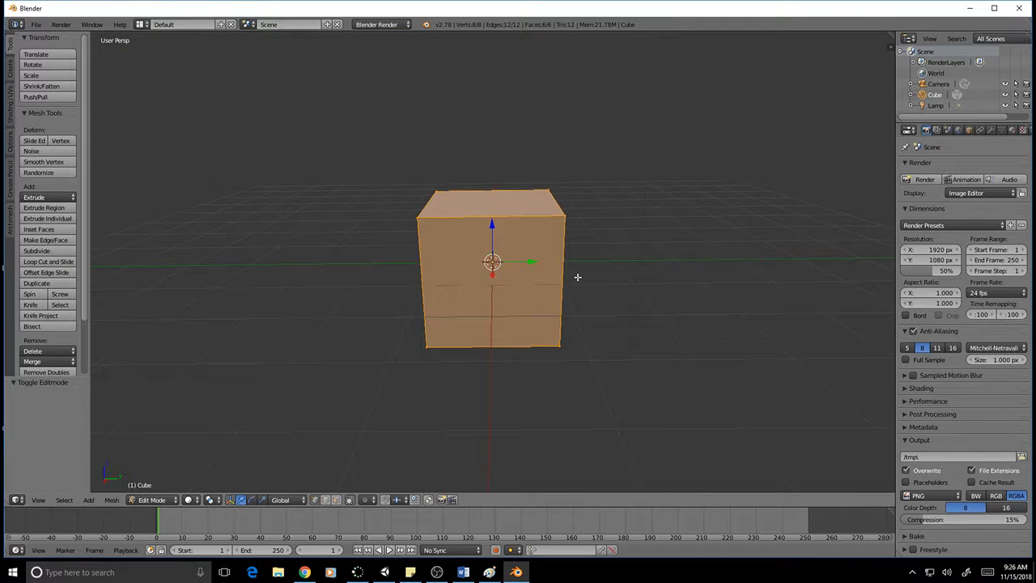
scroll(576, 277, "up", 5)
scroll(576, 277, "down", 10)
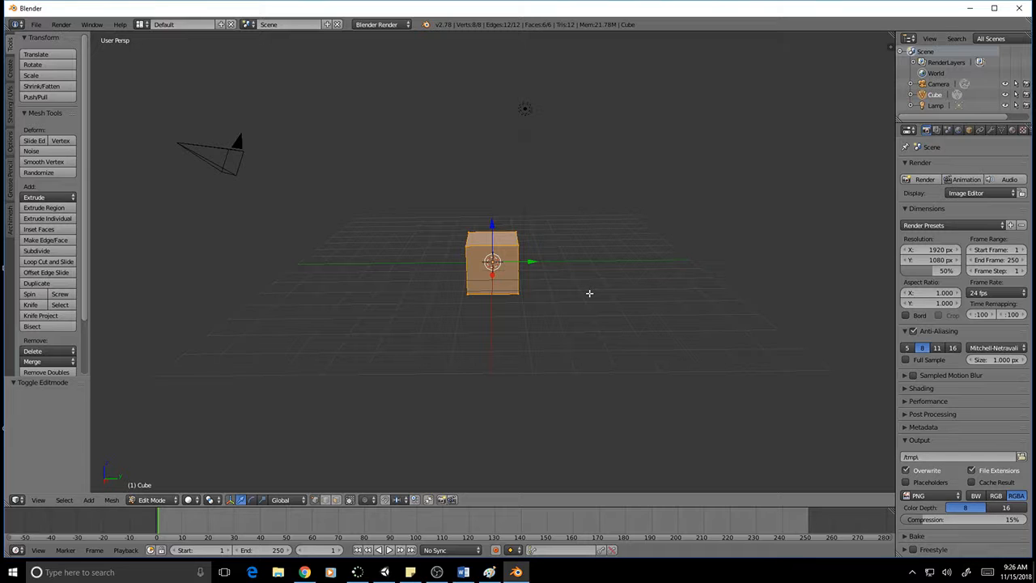
middle_click_drag(589, 293, 523, 393)
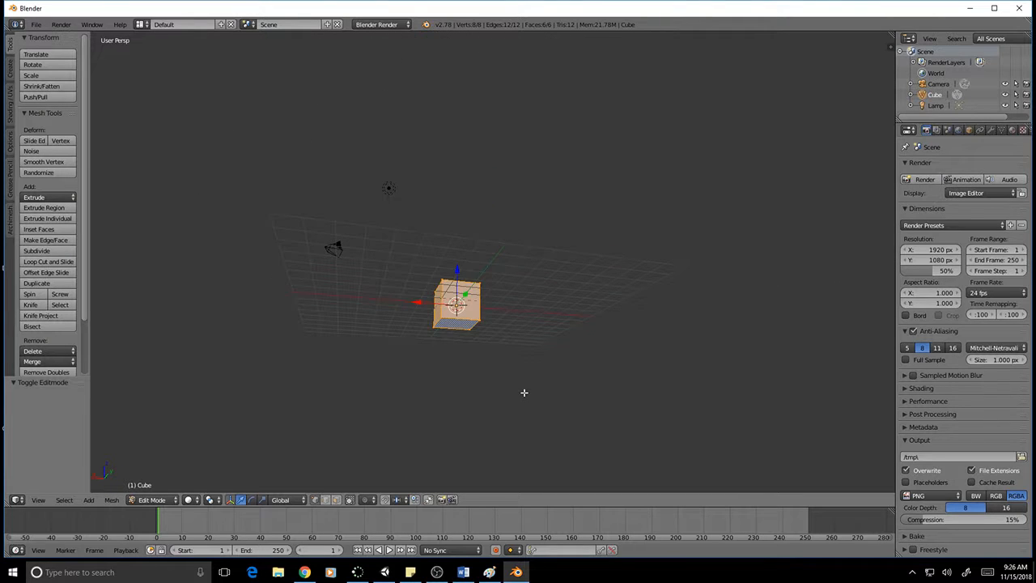
Step: Select the cube's two upper front corner vertices one at a time
middle_click_drag(585, 280, 118, 400)
scroll(549, 326, "up", 3)
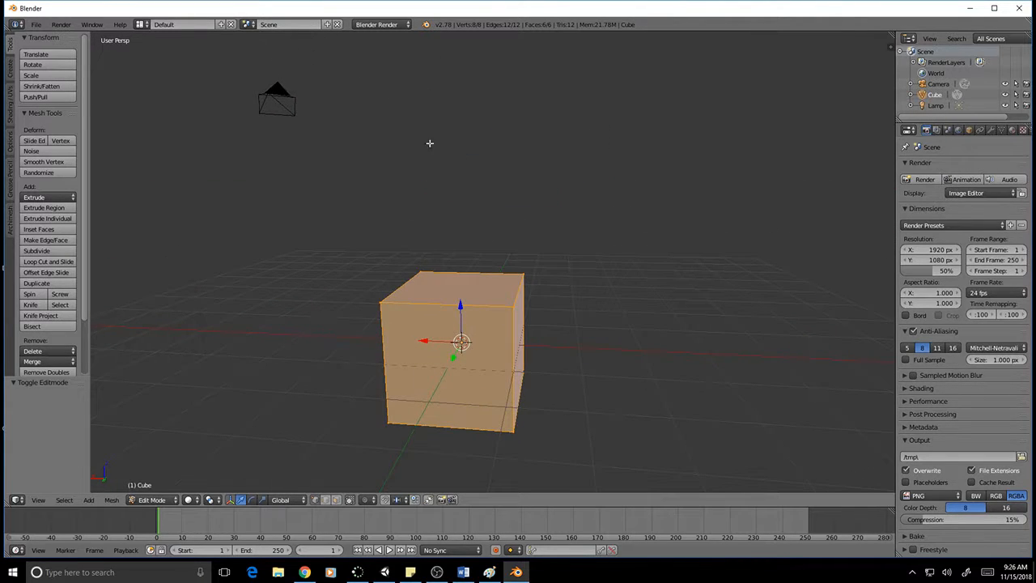
right_click(379, 304)
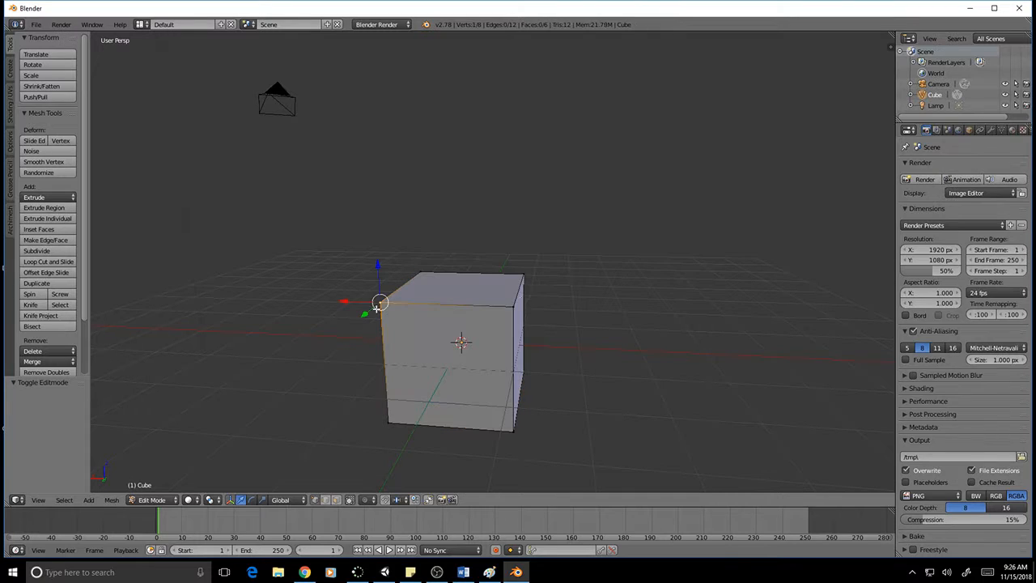
right_click(515, 308)
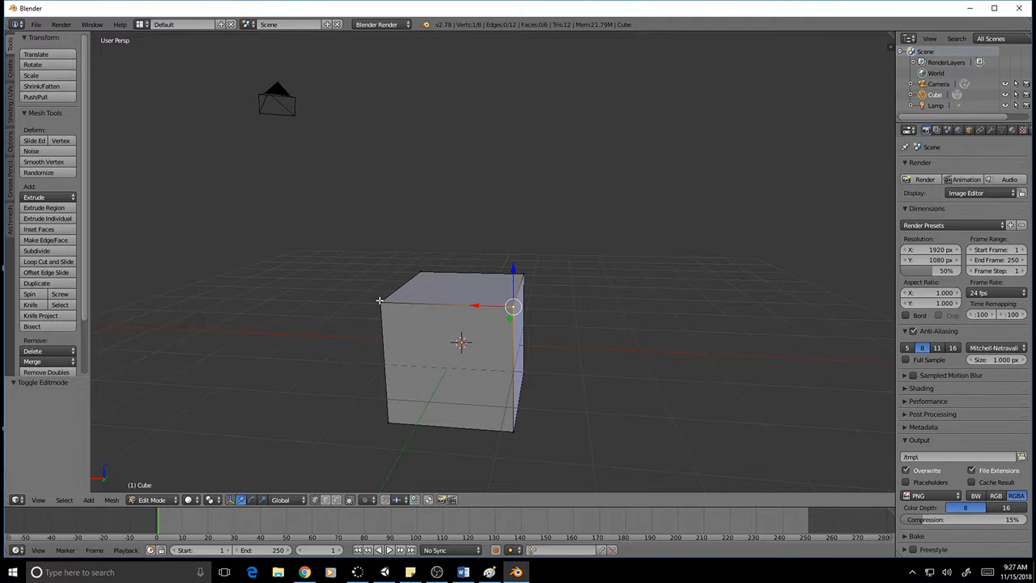
Step: Check the Select With mouse setting in the user preferences' input settings and close the preferences
left_click(35, 24)
left_click(73, 144)
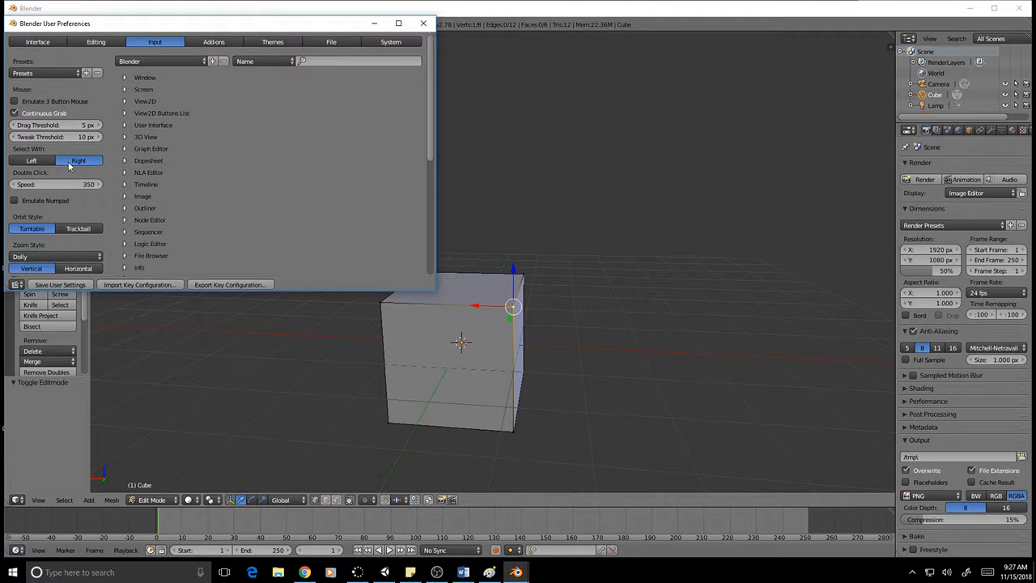
left_click(423, 23)
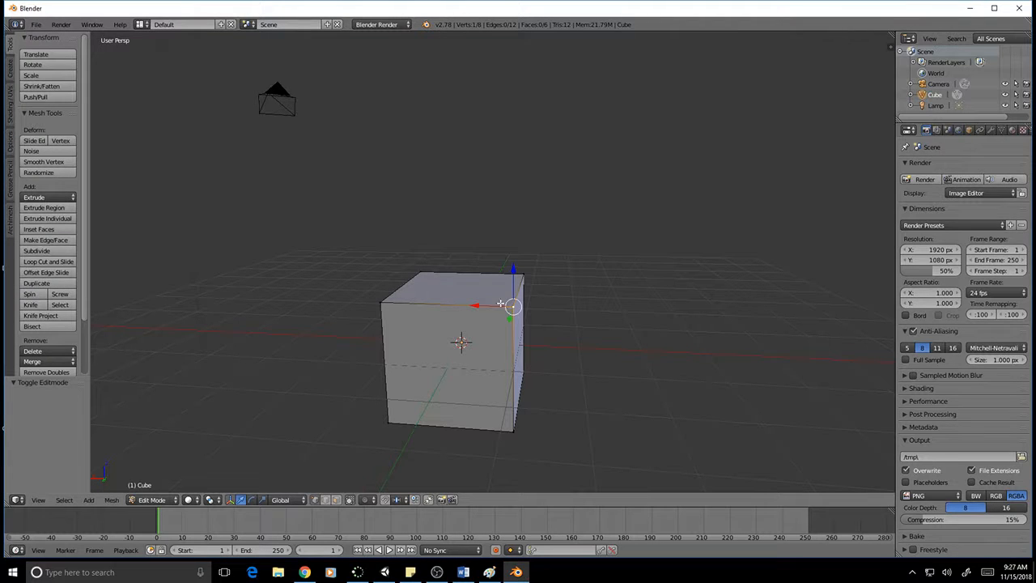
Step: Alternate the selection between the two upper front vertices and finish with both selected together
right_click(381, 302)
right_click(514, 306)
right_click(381, 303)
right_click(509, 310)
right_click(379, 302, "shift")
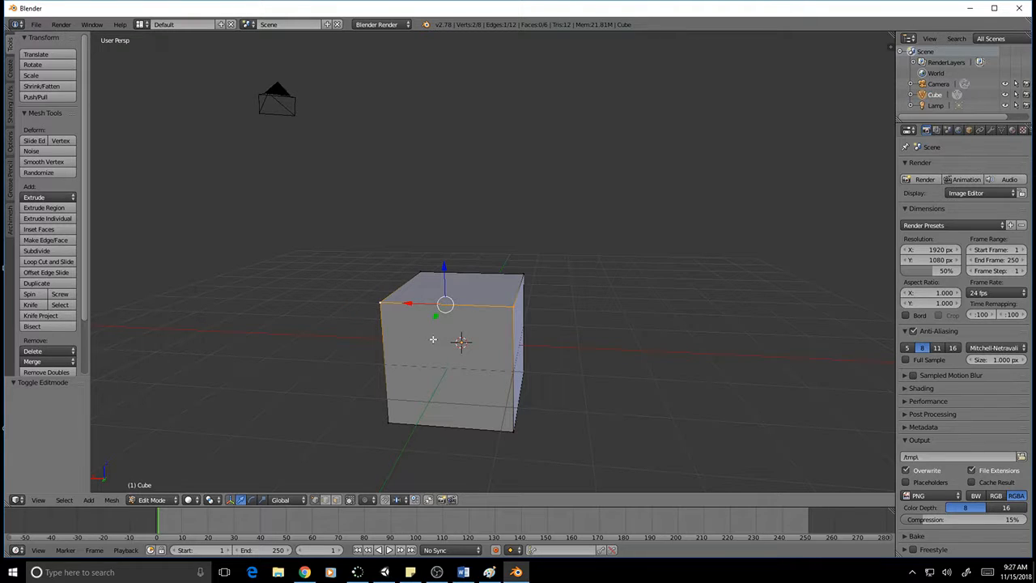
Step: Select only the cube's upper front right vertex, move it down along Z and raise it about 2.1 units along Z
right_click(506, 307)
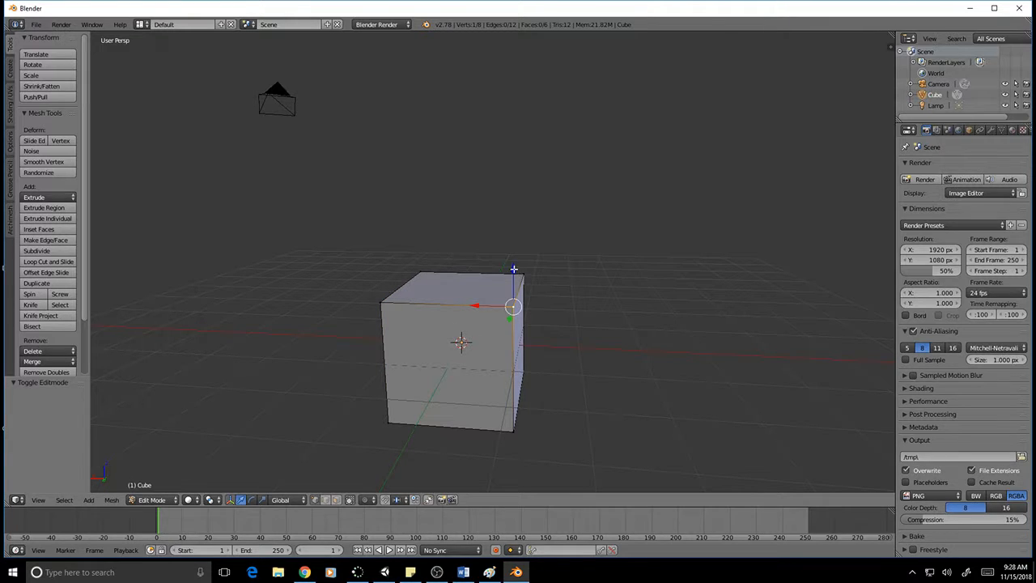
left_click_drag(512, 268, 538, 311)
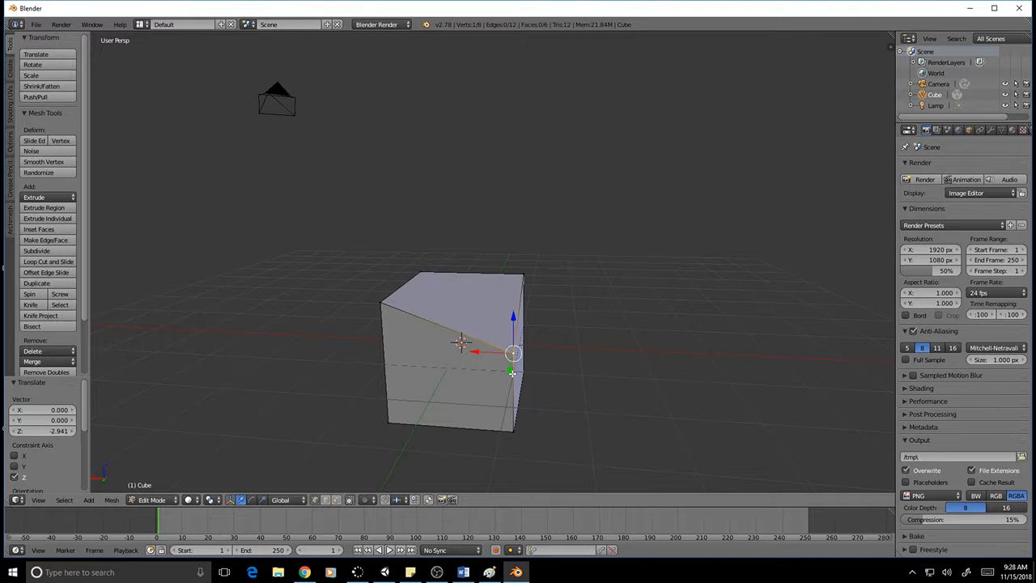
left_click_drag(512, 316, 513, 171)
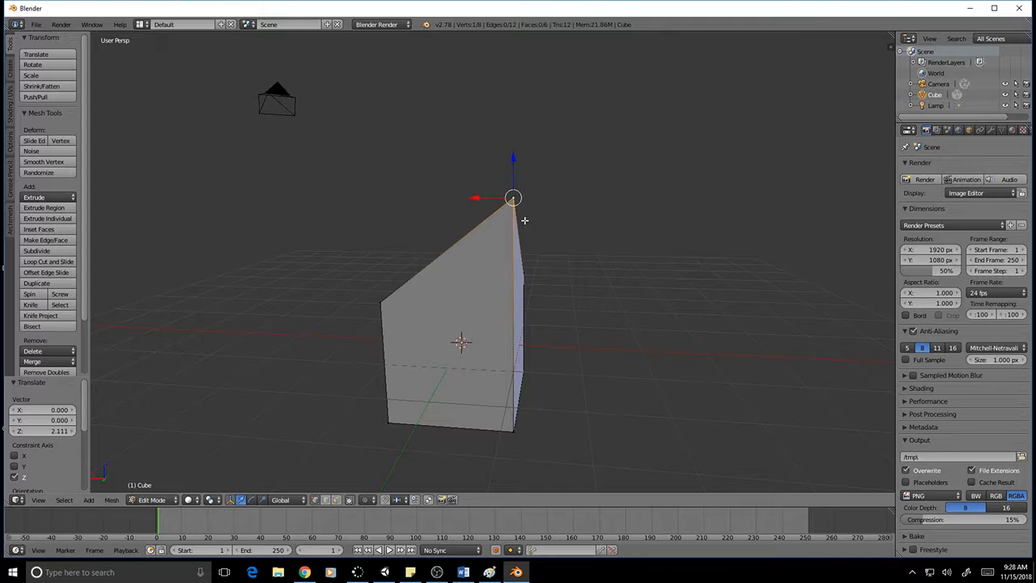
Step: Try moving the raised vertex freely, cancel, and instead lower it along Z and shift it about 0.5 units along X
key("g")
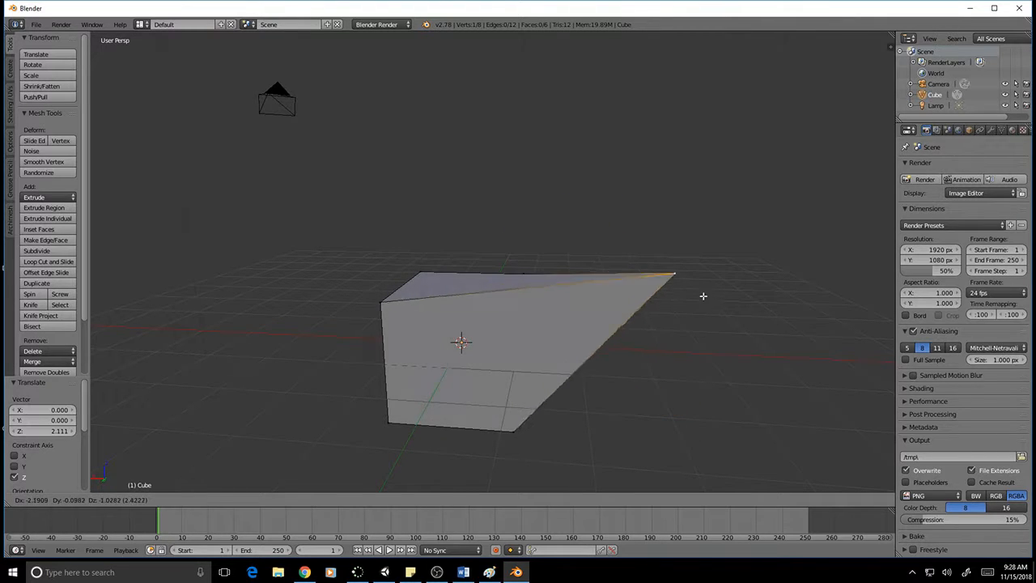
key("Escape")
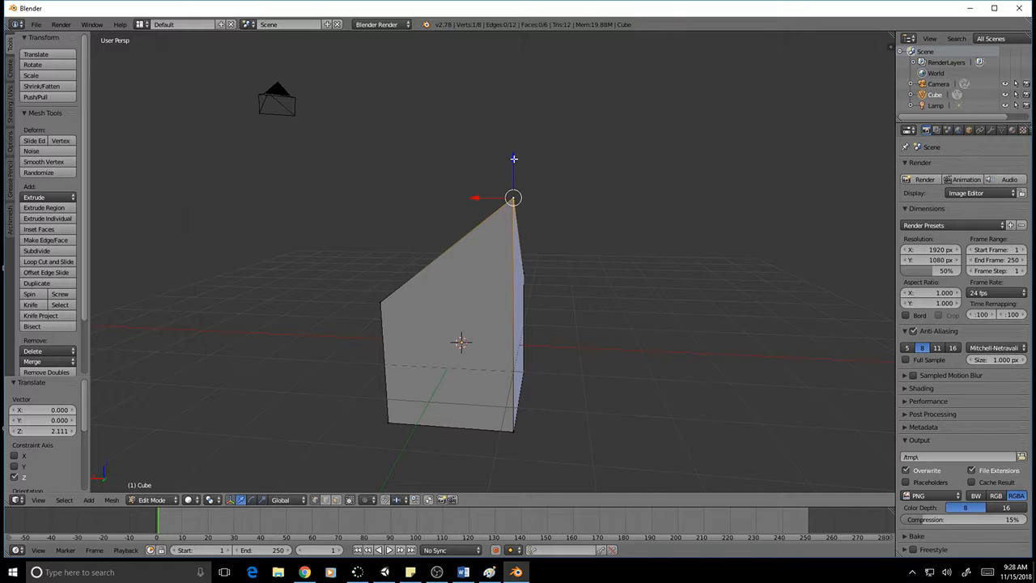
left_click_drag(513, 159, 453, 335)
Step: View the reshaped cube from another side and display the rendered image of the scene
middle_click_drag(582, 365, 510, 397)
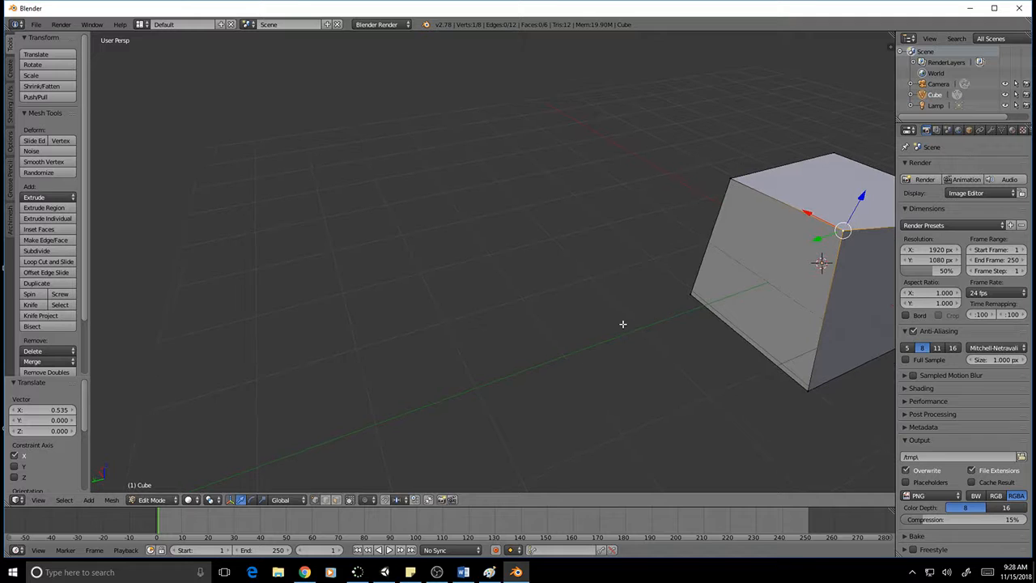
middle_click_drag(645, 333, 112, 335)
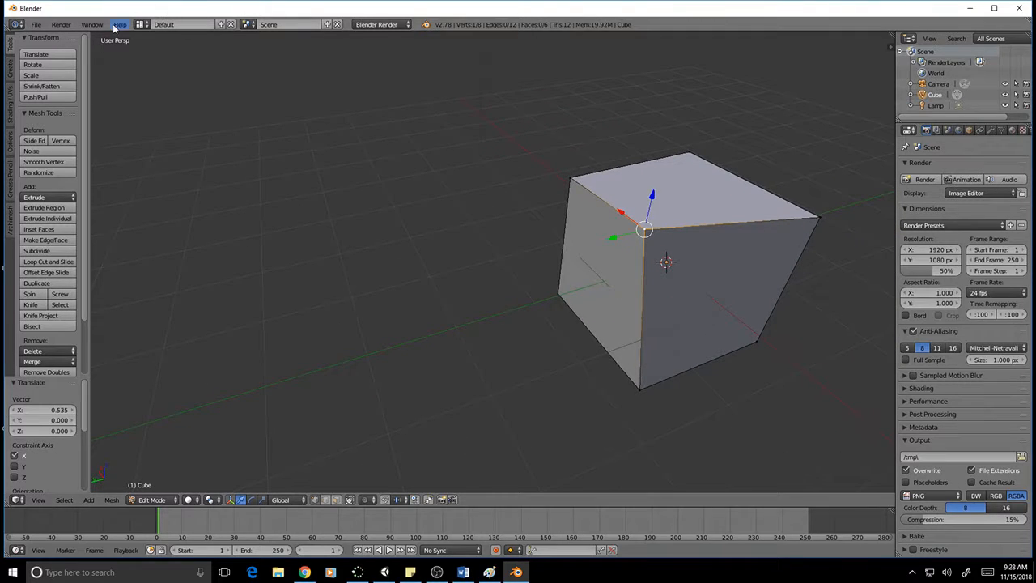
key("F12")
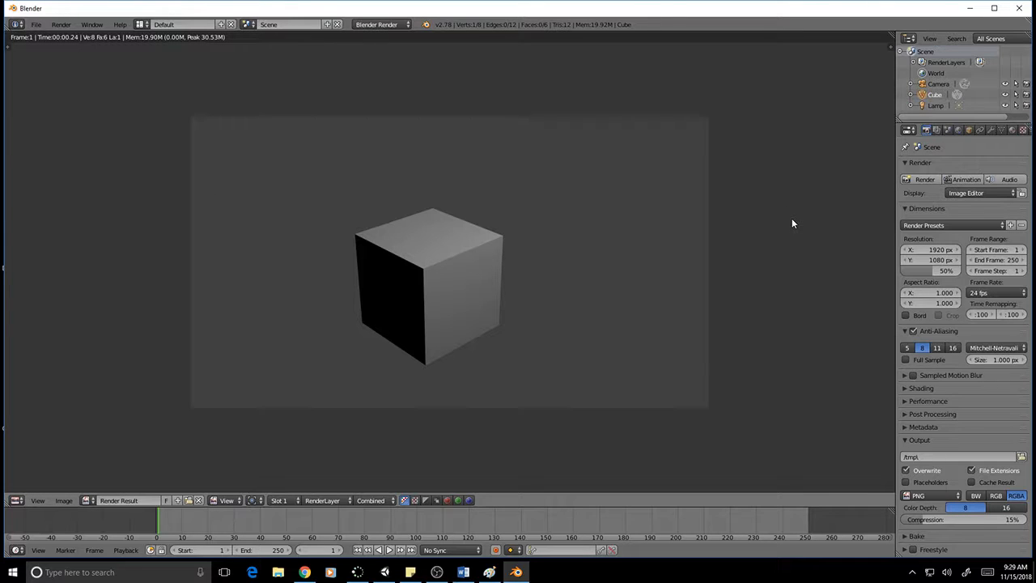
Step: Close the outdated render view and render a new image of the reshaped cube
key("Escape")
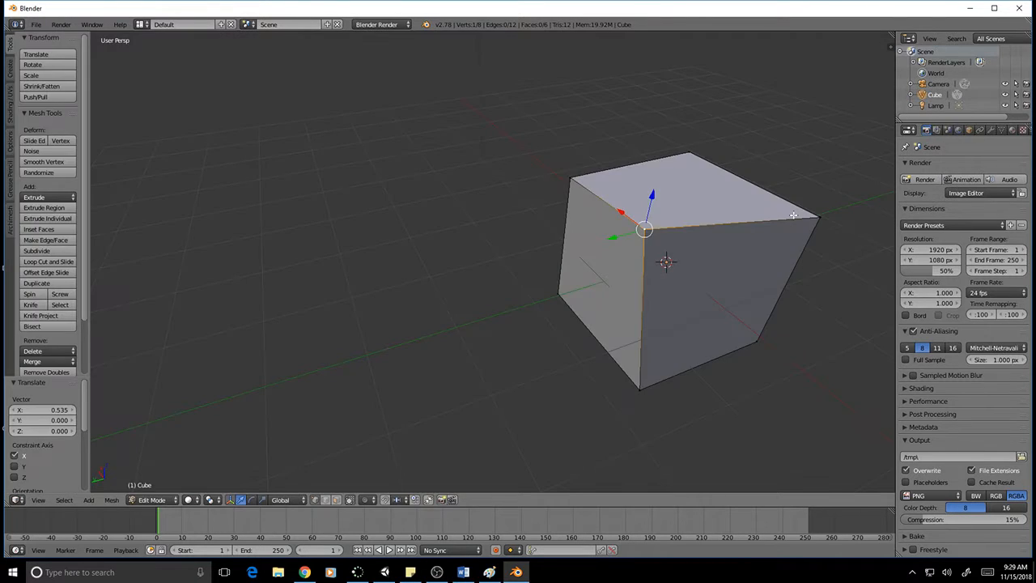
key("F11")
key("Escape")
left_click(89, 25)
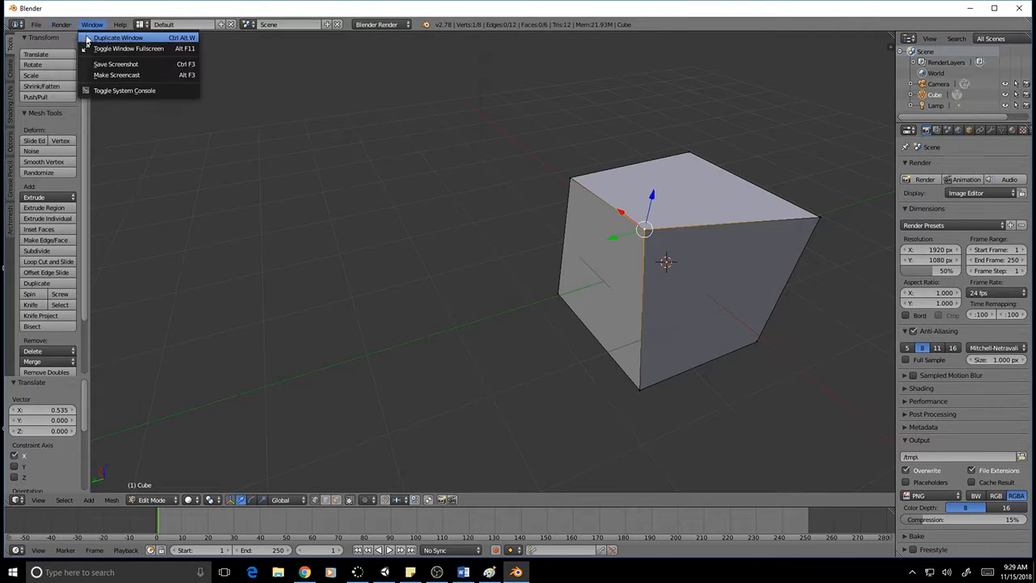
mouse_move(62, 24)
left_click(81, 38)
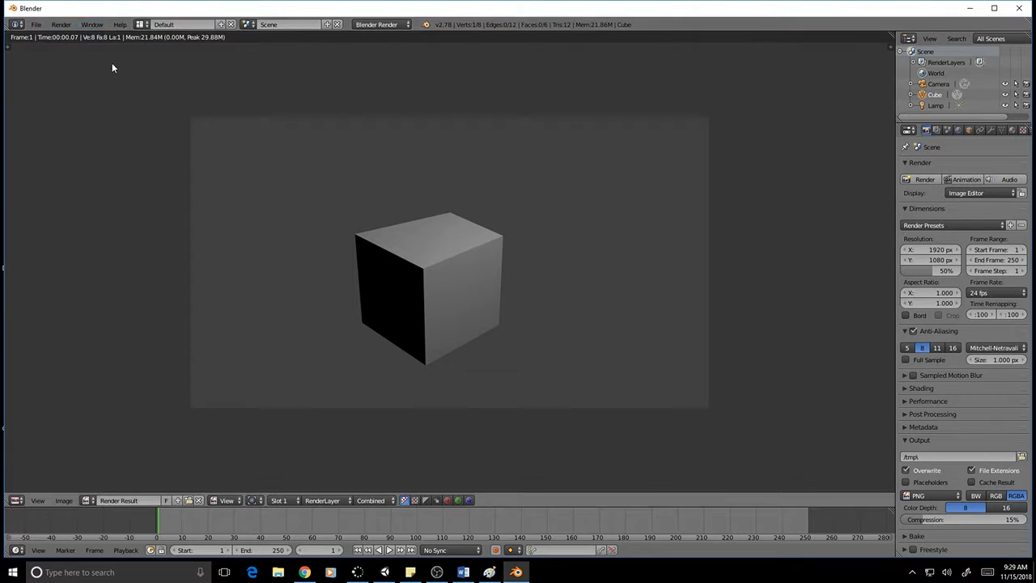
Step: Toggle between the rendered image and the 3D viewport, finishing in the viewport
left_click(62, 25)
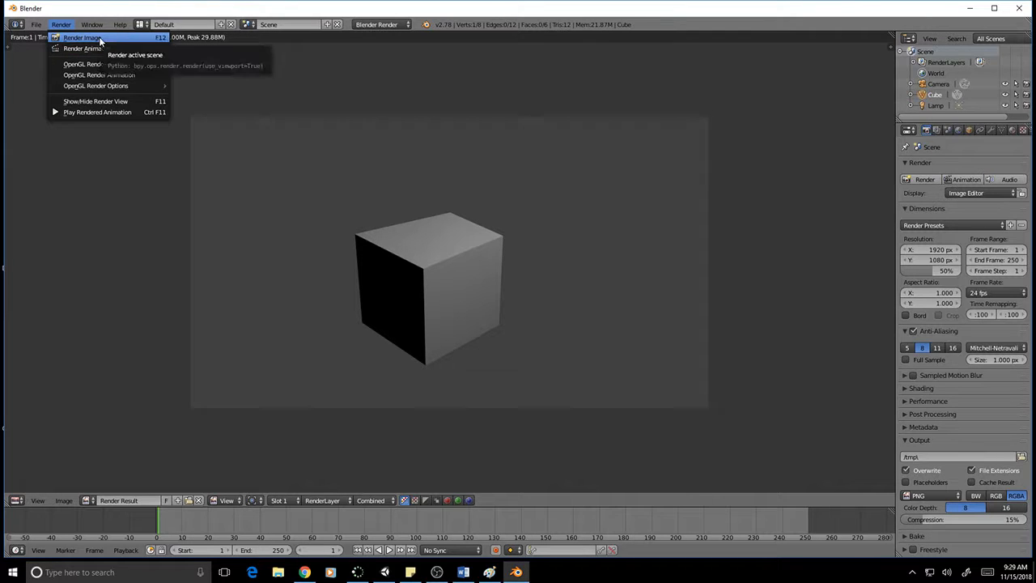
left_click(125, 102)
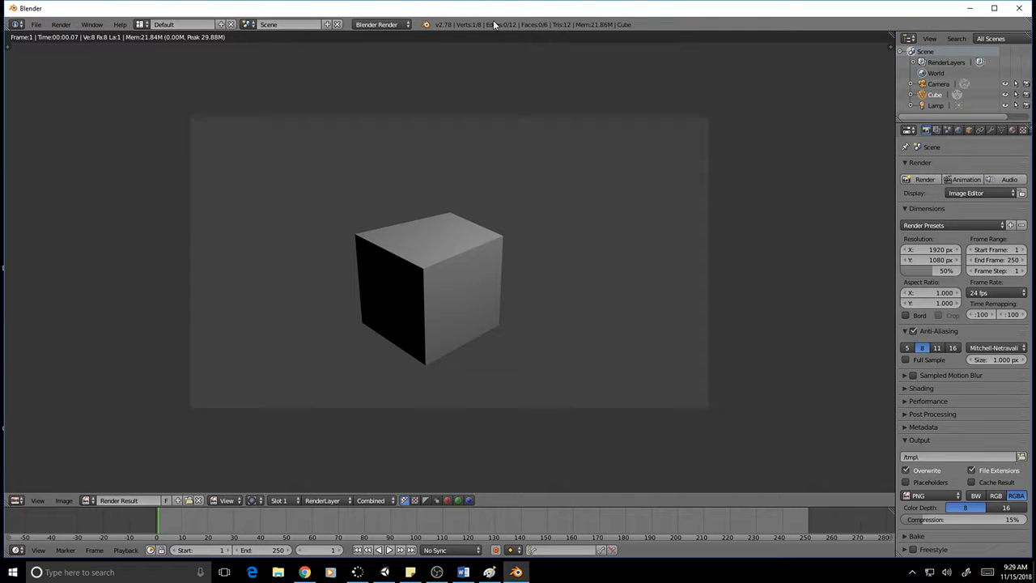
key("Escape")
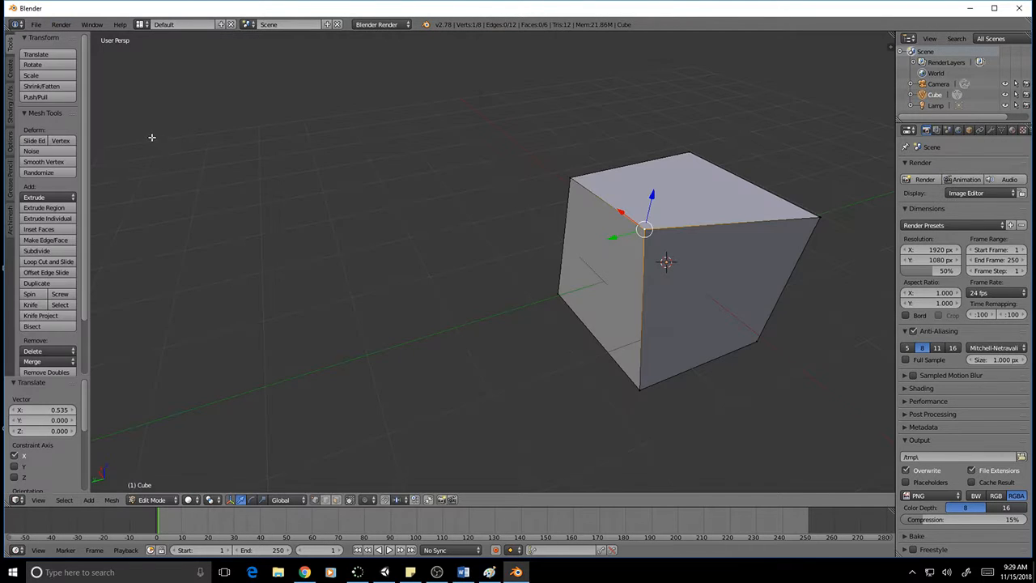
scroll(619, 270, "down", 5)
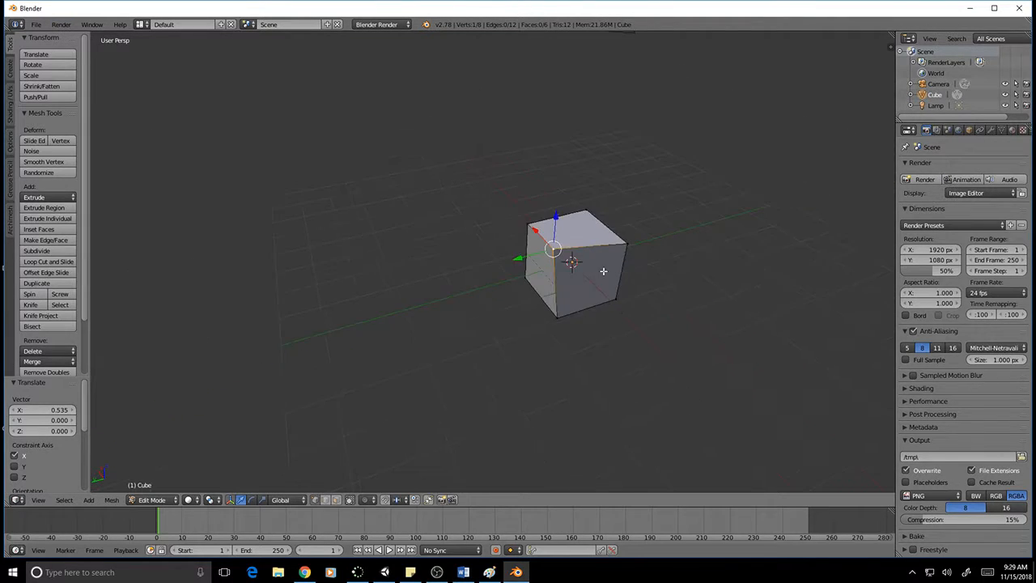
scroll(606, 271, "up", 3)
key("F12")
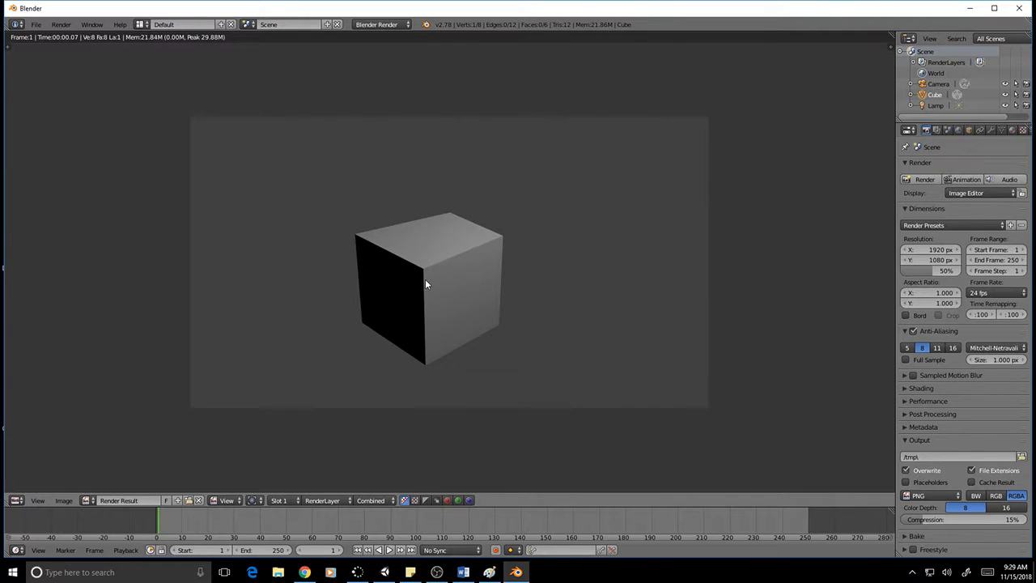
key("Escape")
Step: Add the cube's upper front left vertex to the selected upper front right vertex
middle_click_drag(648, 311, 737, 309)
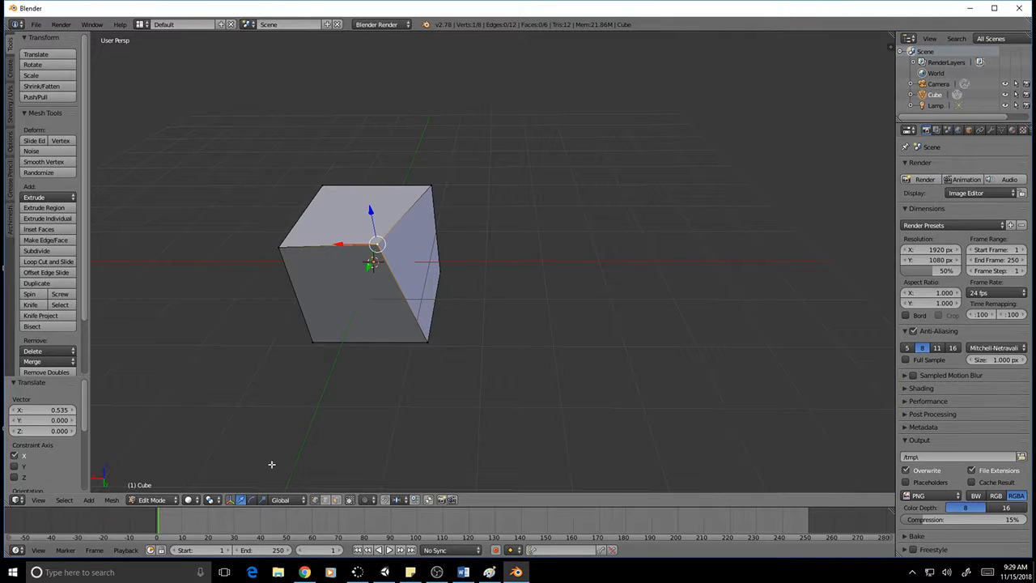
right_click(280, 248, "shift")
scroll(361, 281, "up", 2)
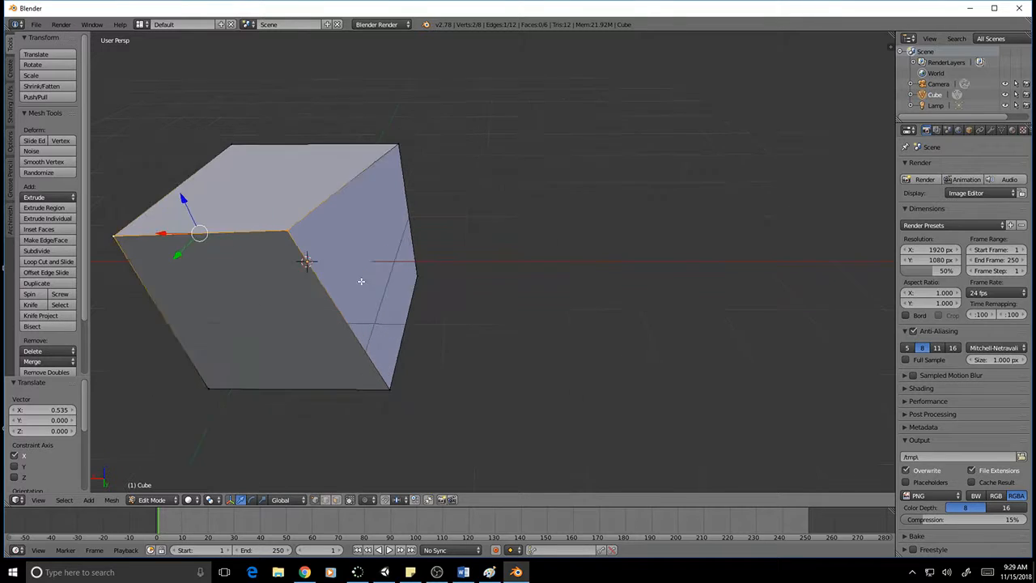
mouse_move(371, 286)
middle_mouse_down()
mouse_move(430, 292)
mouse_move(356, 277)
middle_mouse_up()
middle_click_drag(555, 336, 693, 336)
scroll(563, 265, "up", 1)
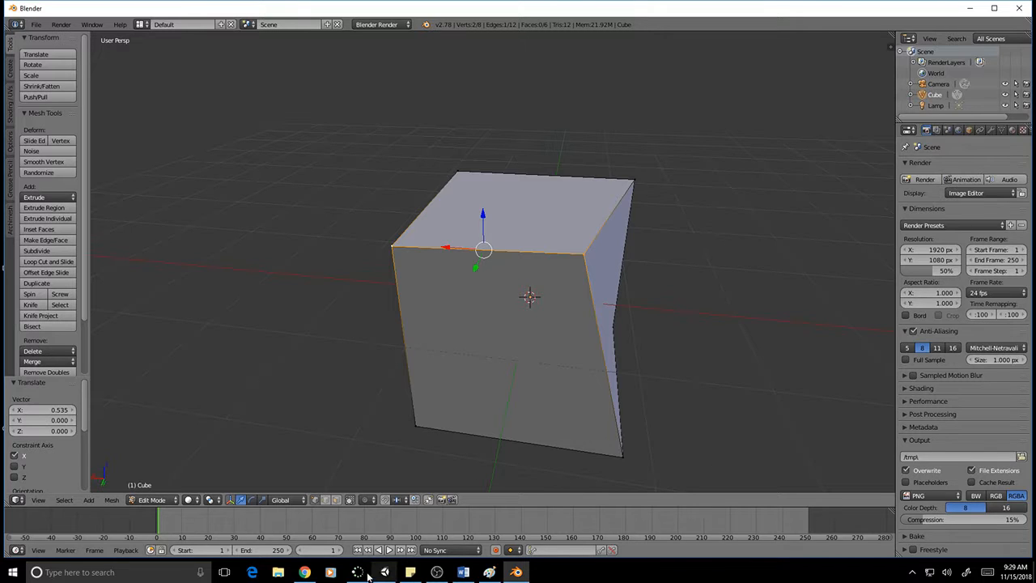
Step: Switch to edge selection and pick several edges in turn, finishing on the cube's upper front edge
left_click(325, 500)
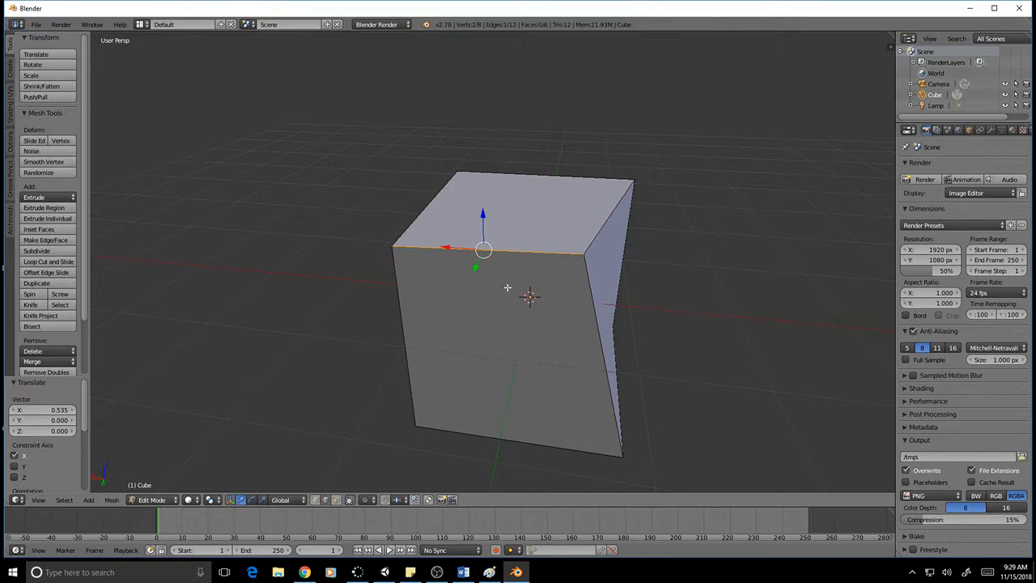
right_click(601, 317)
right_click(609, 222)
right_click(576, 260)
Step: Move the upper front edge about -1.35 units along X, and shift it back about 1.91 units along X
left_click_drag(481, 218, 631, 343)
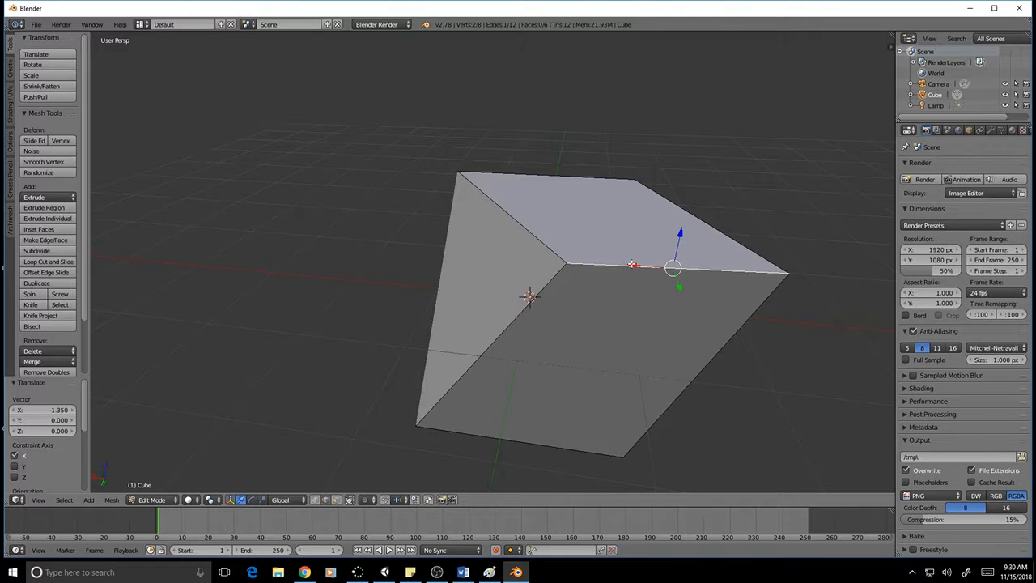
left_click_drag(632, 265, 371, 275)
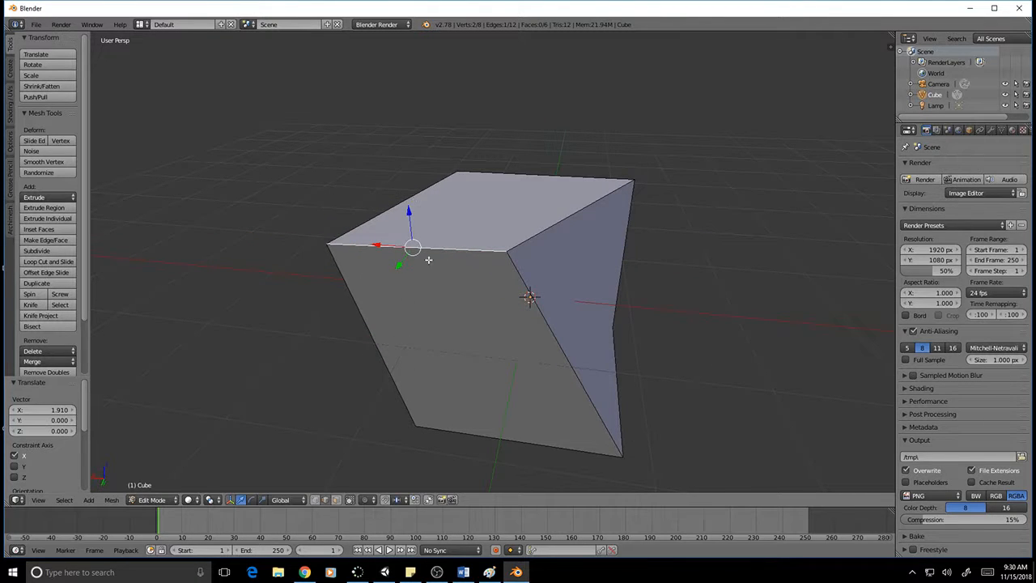
middle_click_drag(378, 290, 566, 296)
Step: Switch to face selection and select the top, right side and front faces one after another
left_click(337, 500)
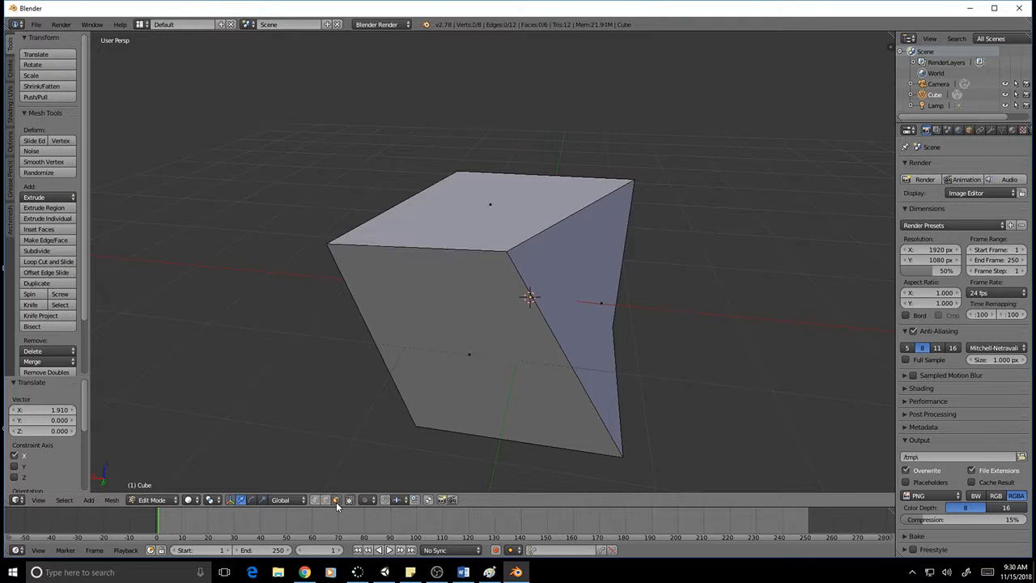
right_click(489, 203)
right_click(602, 292)
right_click(490, 350)
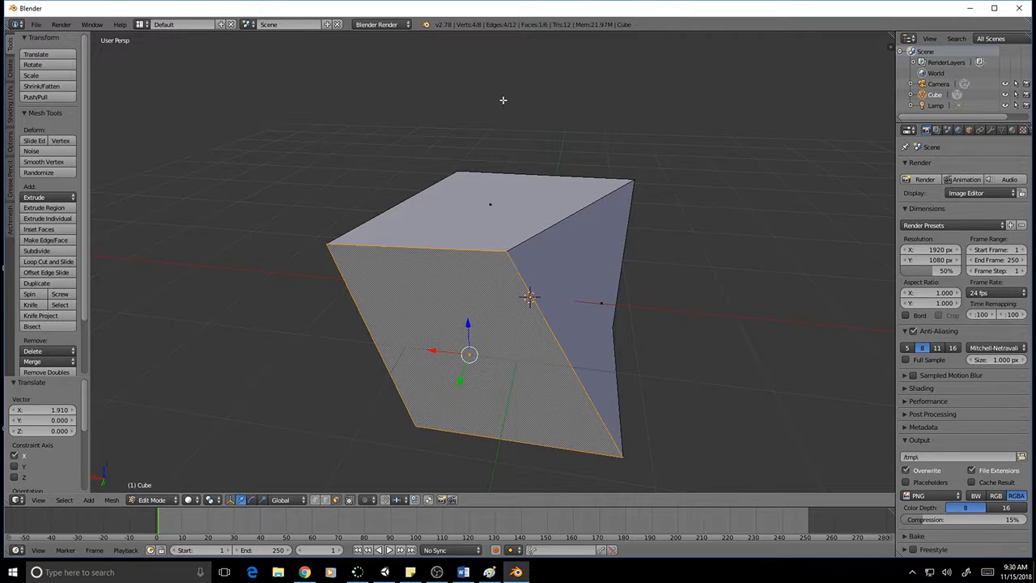
Step: Select the top face and try moving it freely without an axis constraint
right_click(495, 198)
key("g")
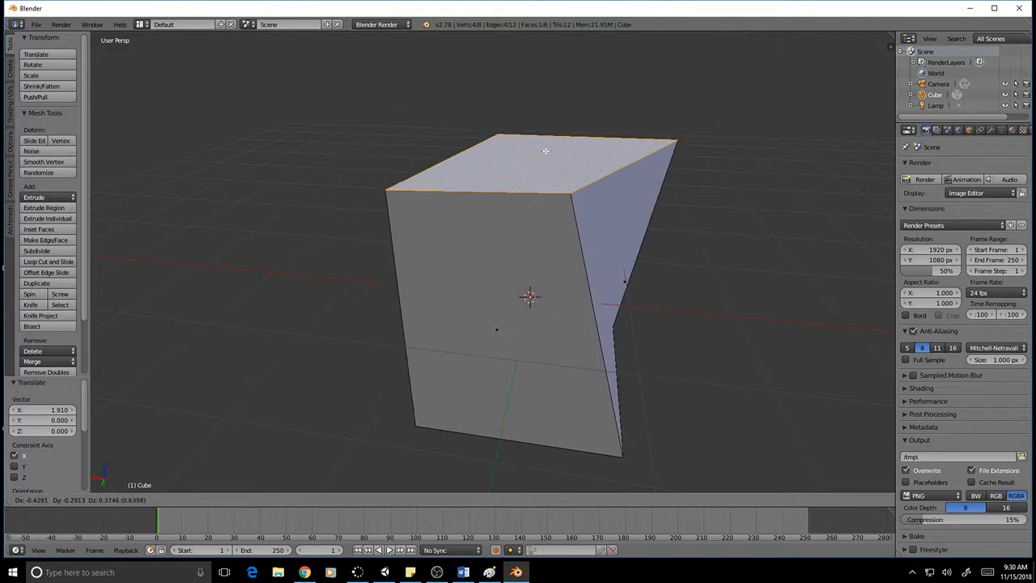
right_click(546, 150)
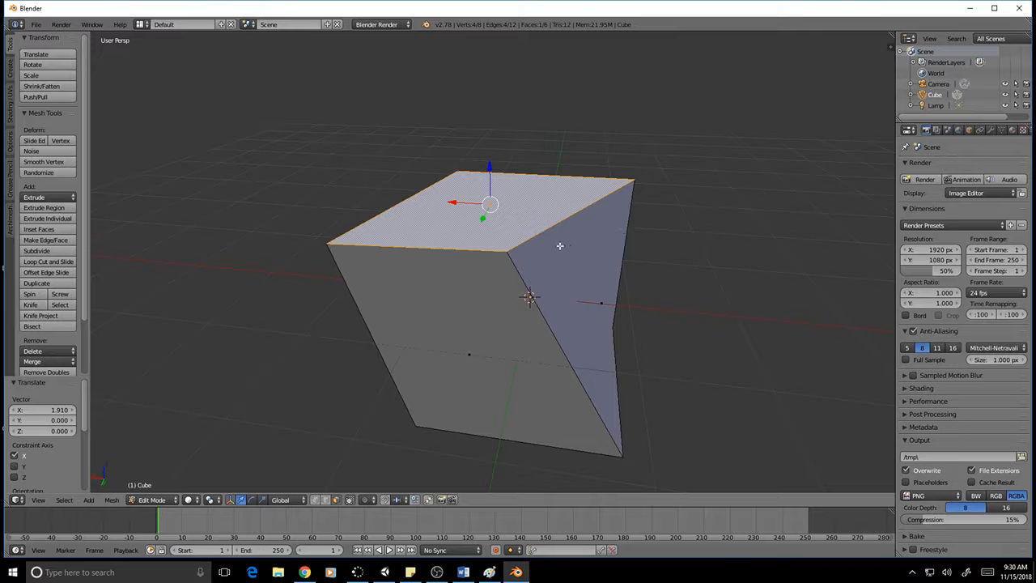
Step: Shift the right side face about -0.03 units along X and lower the top face about 0.14 units along Z
right_click(584, 303)
key("g")
key("x")
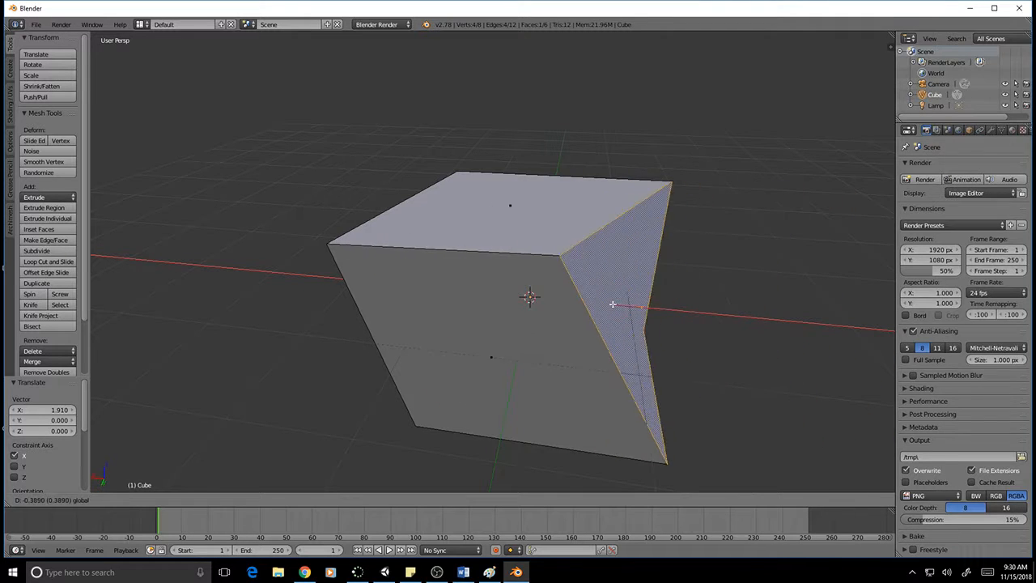
left_click(557, 321)
right_click(480, 219)
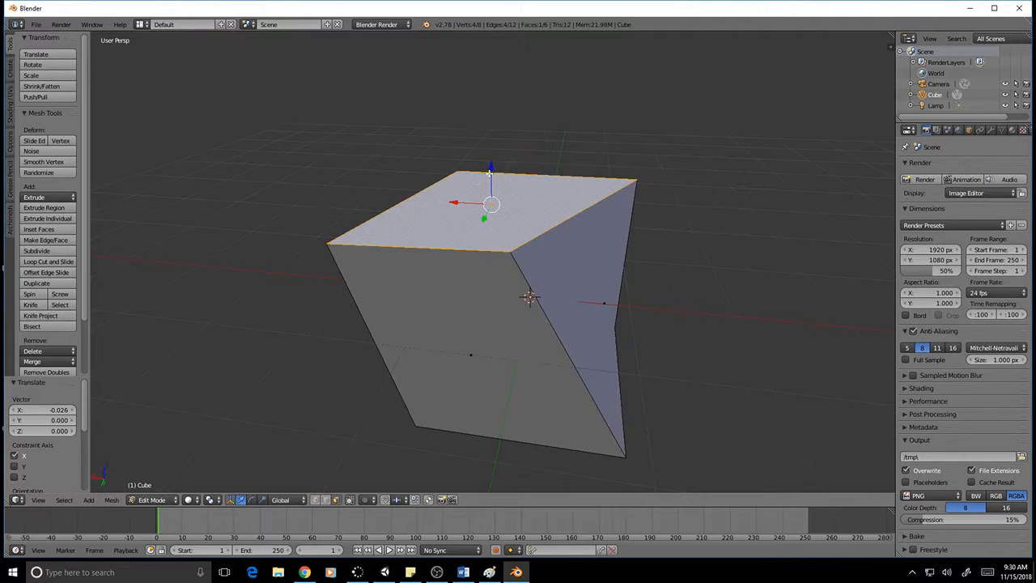
mouse_move(490, 170)
left_mouse_down()
mouse_move(483, 122)
mouse_move(488, 184)
left_mouse_up()
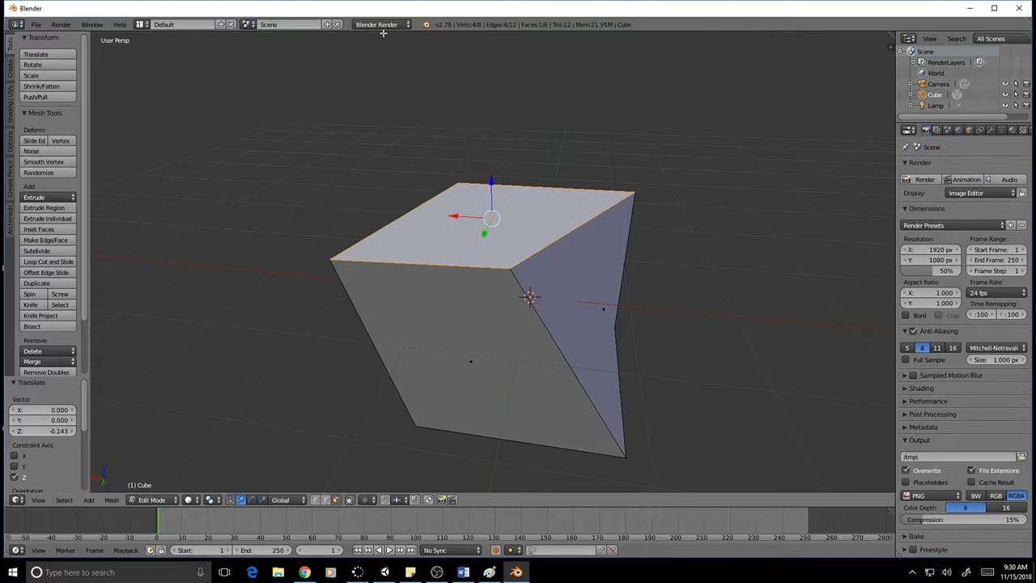
Step: Render an image of the deformed cube and return to the 3D viewport
left_click(60, 24)
left_click(81, 38)
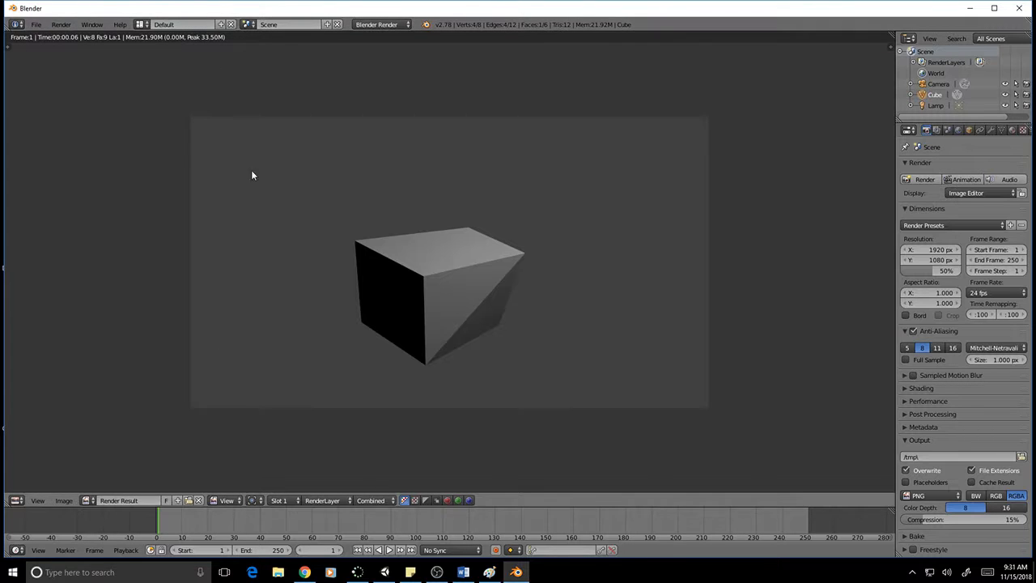
left_click(61, 24)
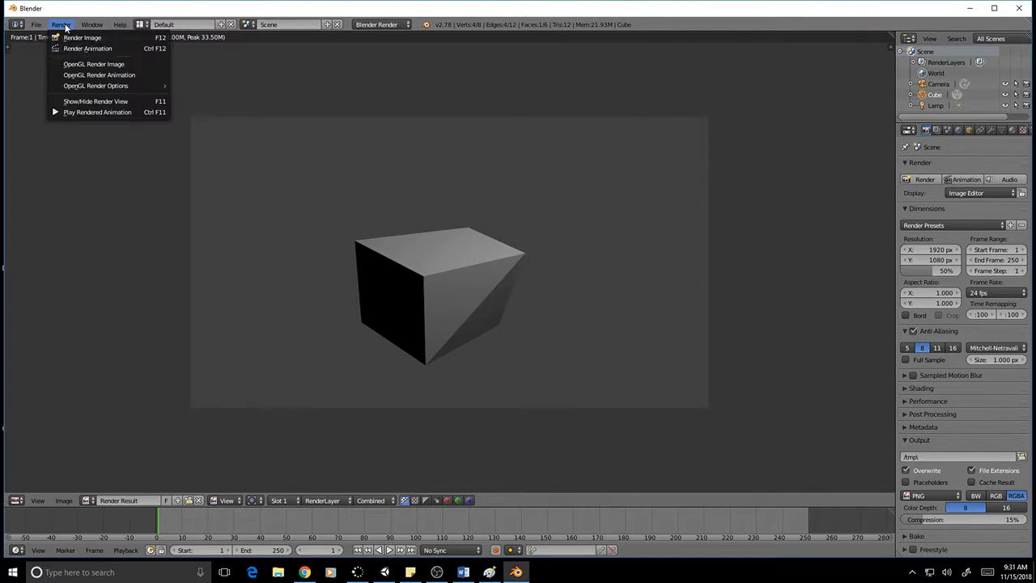
left_click(91, 100)
Step: Lower the top face about 0.36 units along Z, and try a free move that is cancelled
mouse_move(547, 311)
middle_mouse_down()
mouse_move(601, 319)
mouse_move(527, 322)
mouse_move(538, 327)
middle_mouse_up()
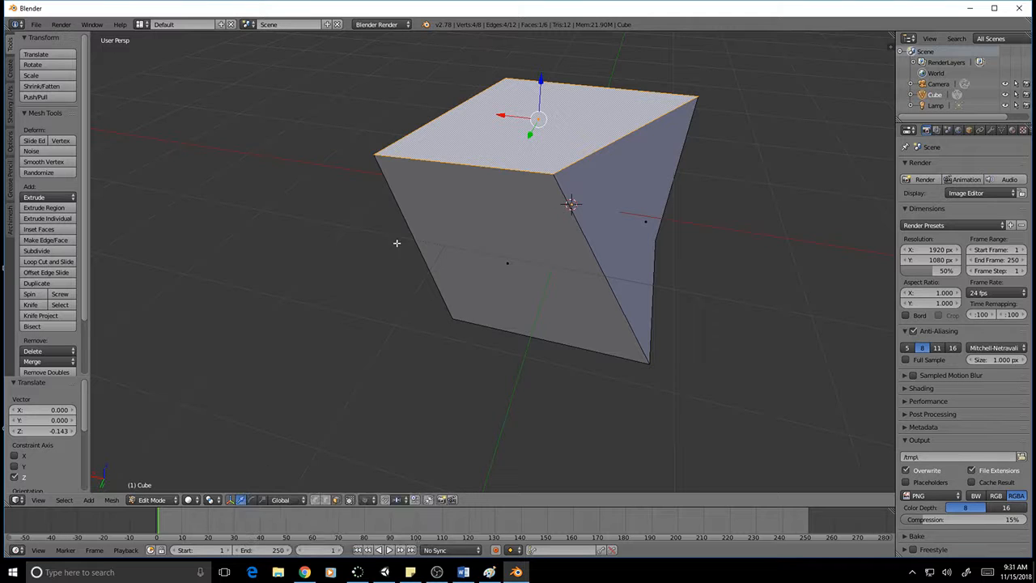
left_click_drag(540, 84, 540, 119)
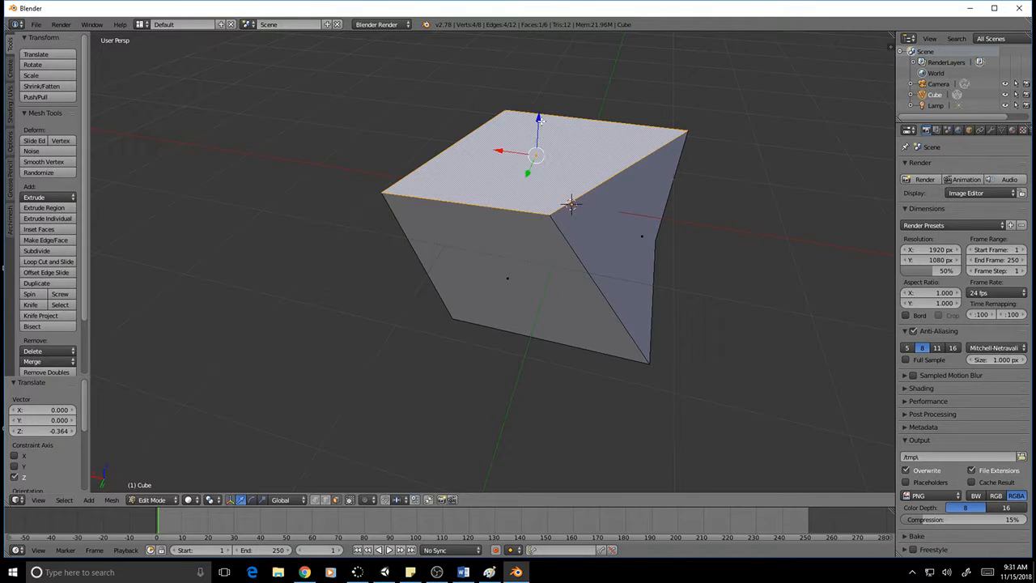
key("g")
key("Escape")
Step: Enable the rotation manipulator and rotate the top face about -85° around Z, and back about 86°
left_click(250, 500)
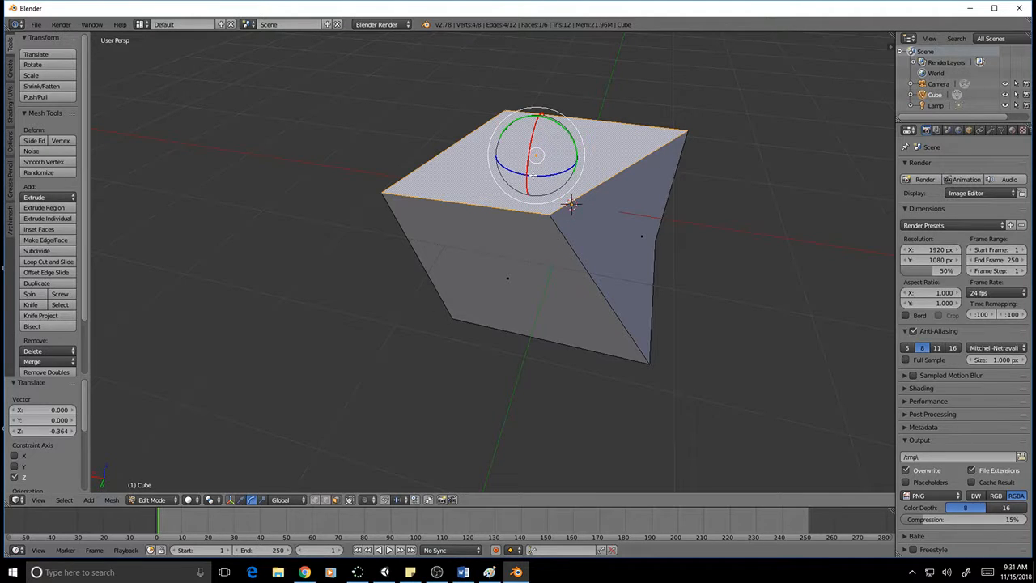
key("r")
key("z")
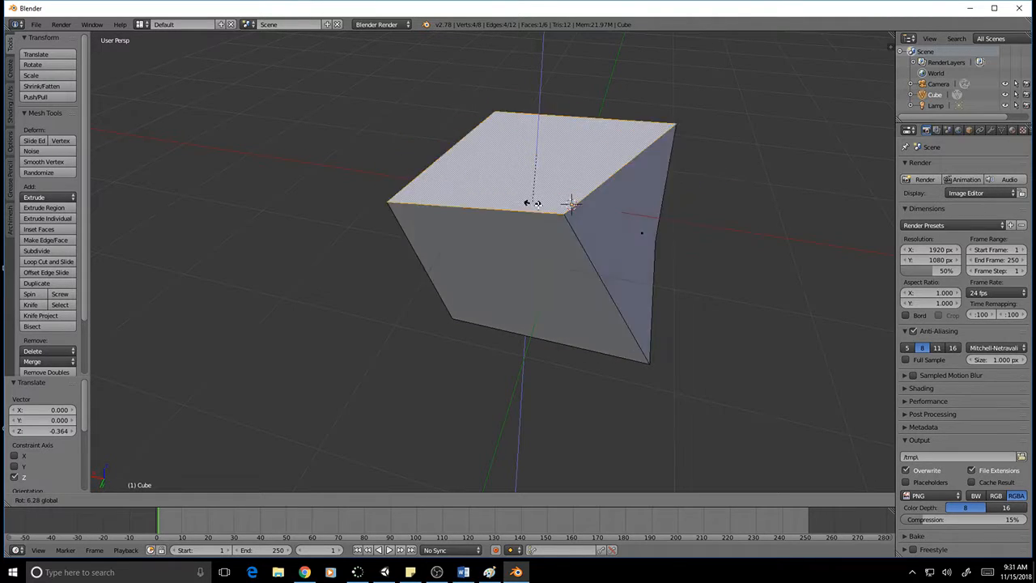
left_click(465, 289)
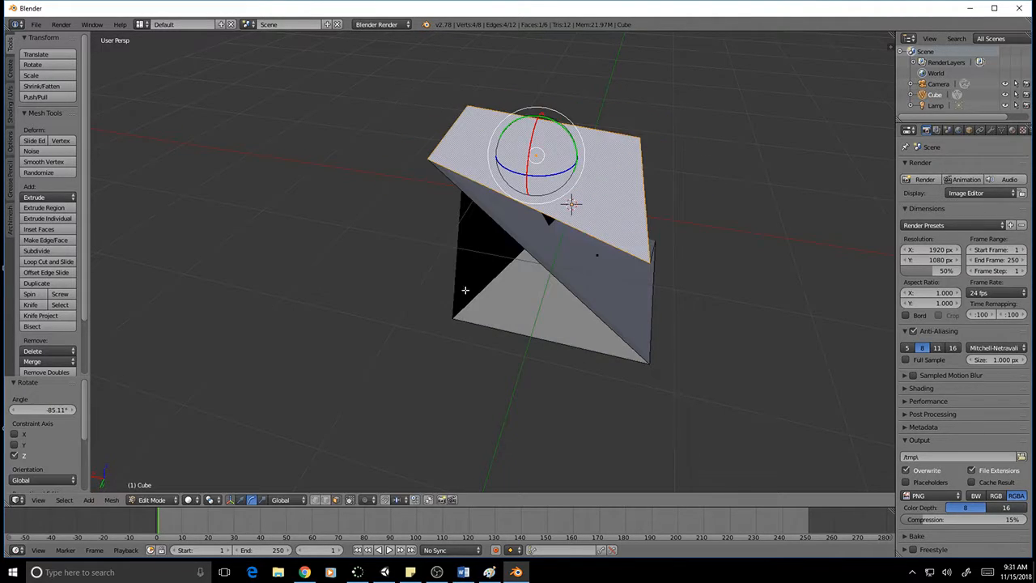
left_click_drag(512, 173, 578, 217)
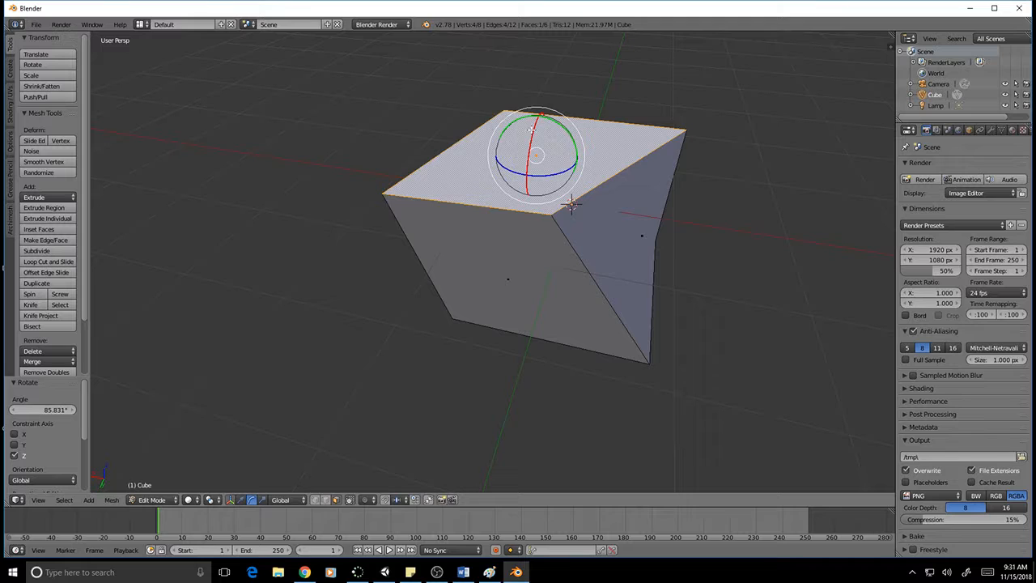
Step: Tilt the top face about -18.5° around X, and try a free move that is cancelled
left_click_drag(531, 130, 561, 110)
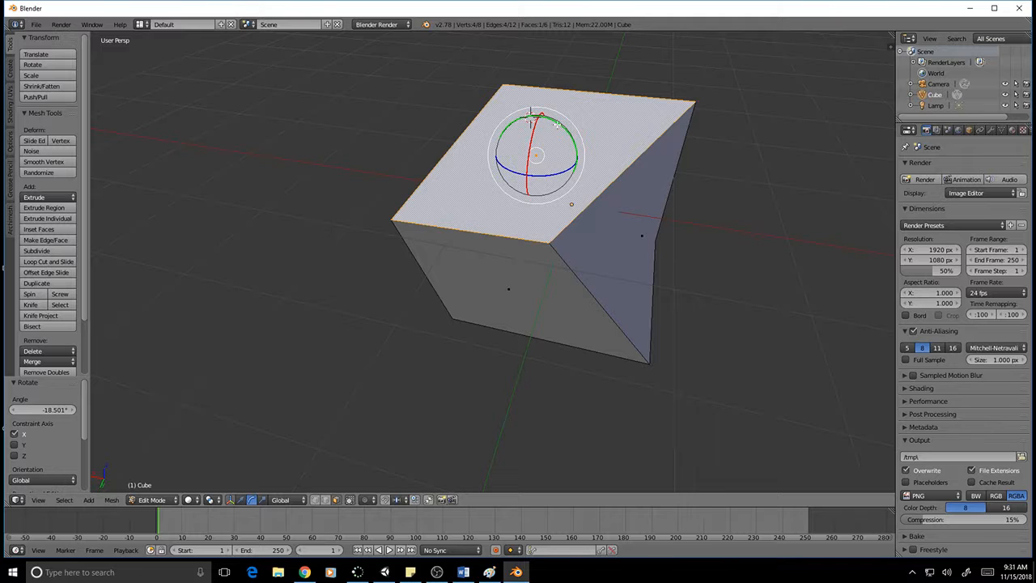
key("g")
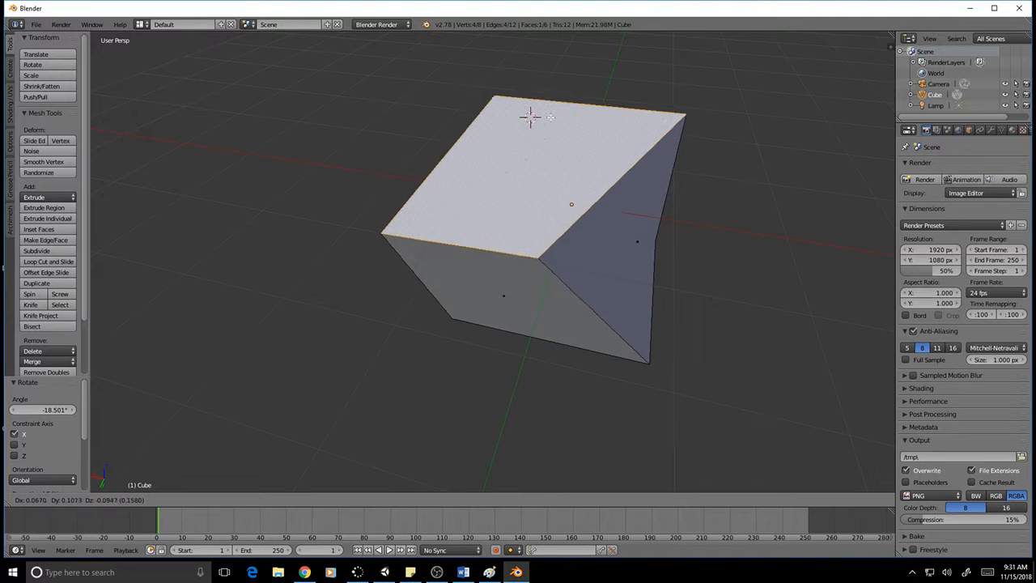
key("Escape")
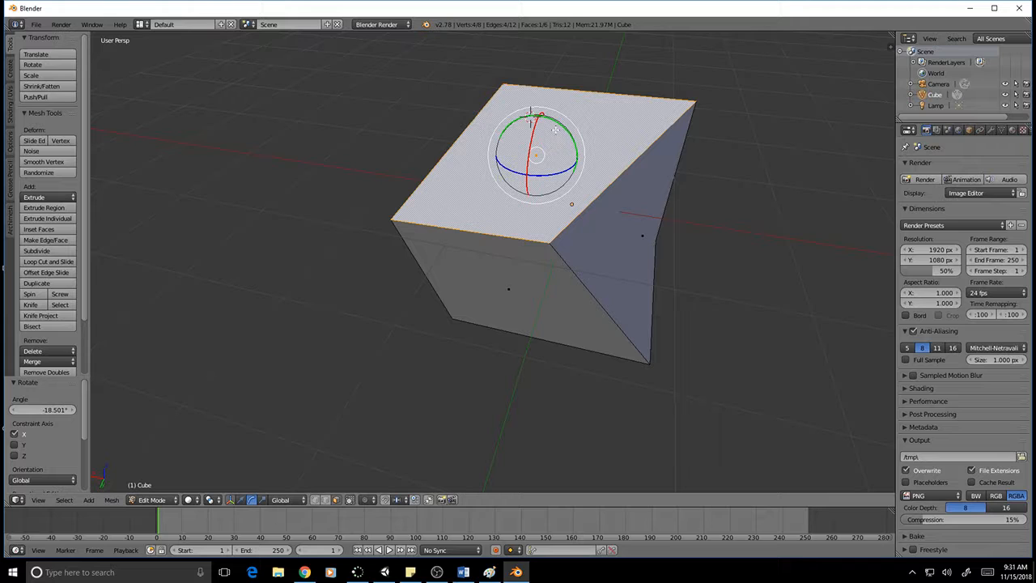
Step: Rotate the top face about -32° without an axis constraint and switch the viewport to wireframe display
middle_click_drag(568, 140, 775, 187)
key("r")
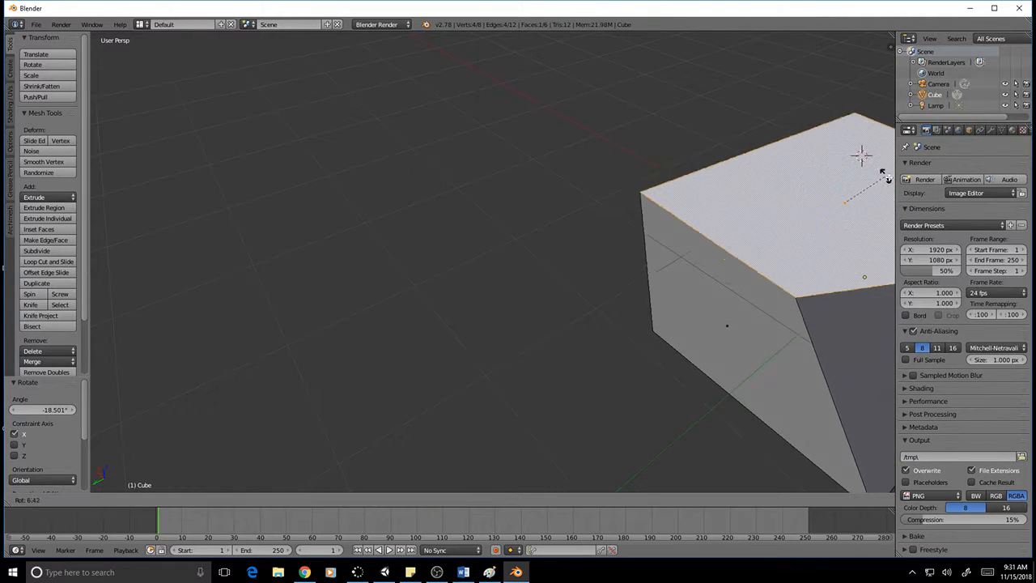
left_click(863, 148)
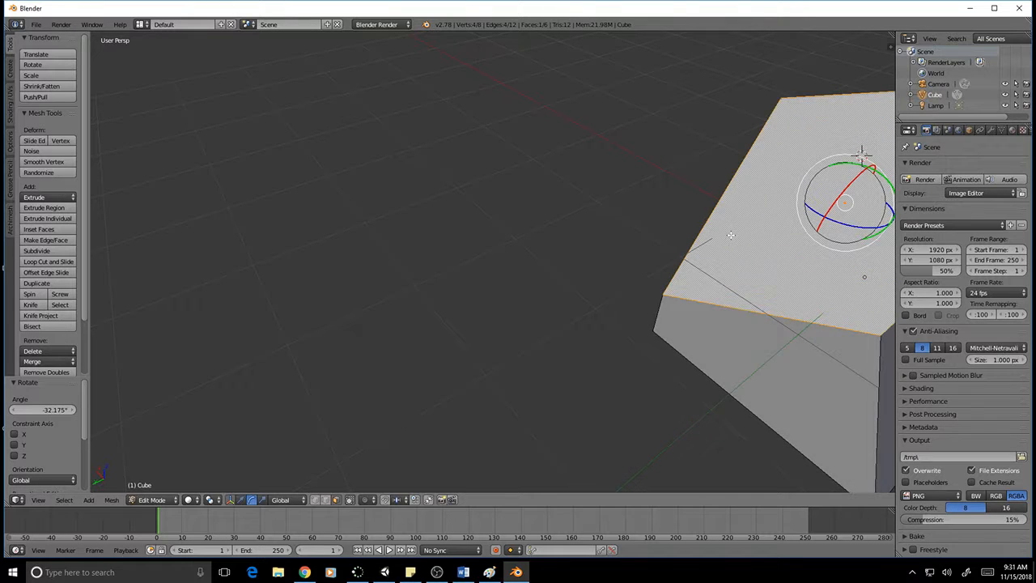
key("z")
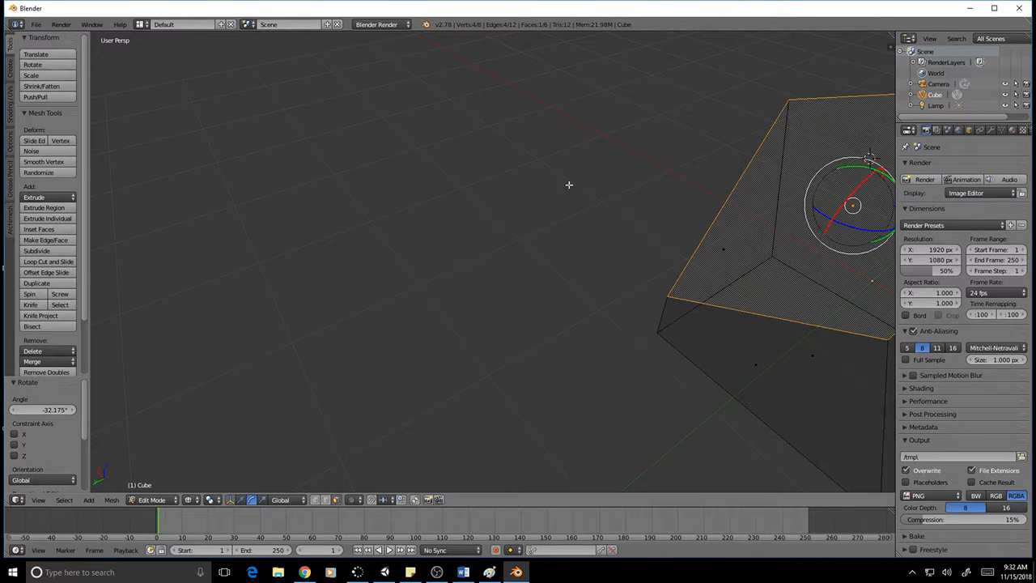
Step: Return the viewport to solid display and rotate the top face about 47.3° around X
key("z")
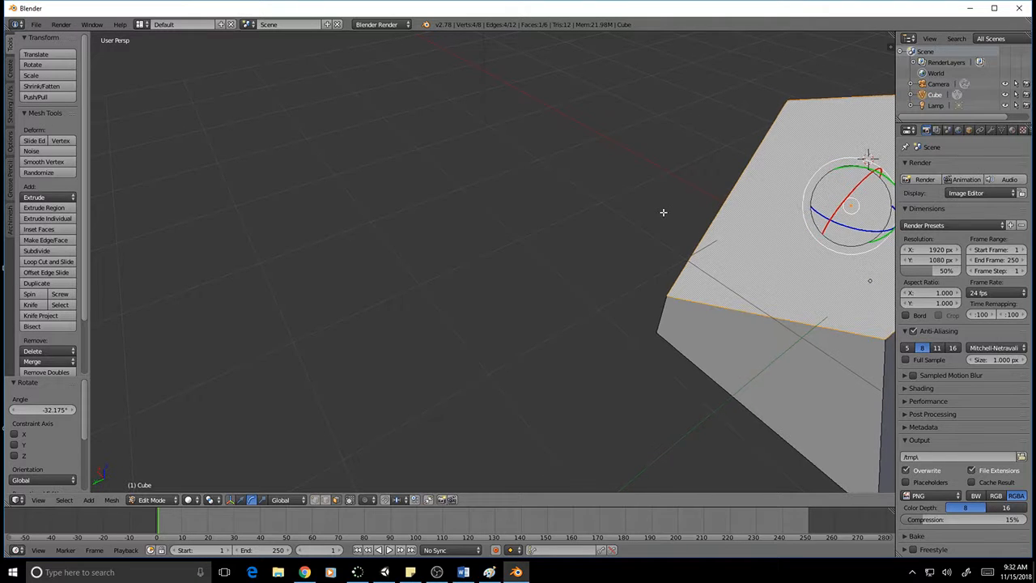
scroll(618, 254, "down", 4)
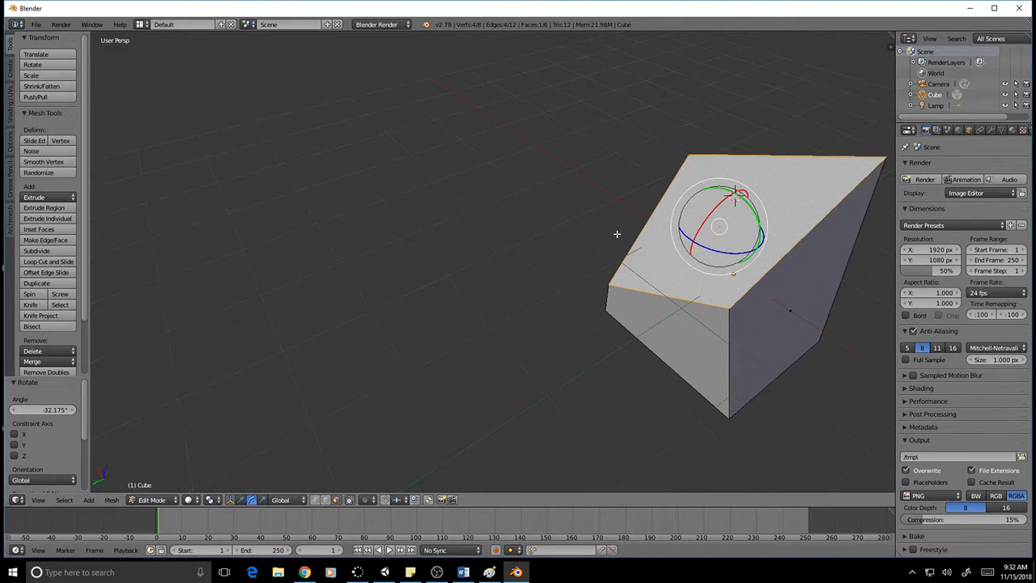
middle_click_drag(616, 233, 505, 343)
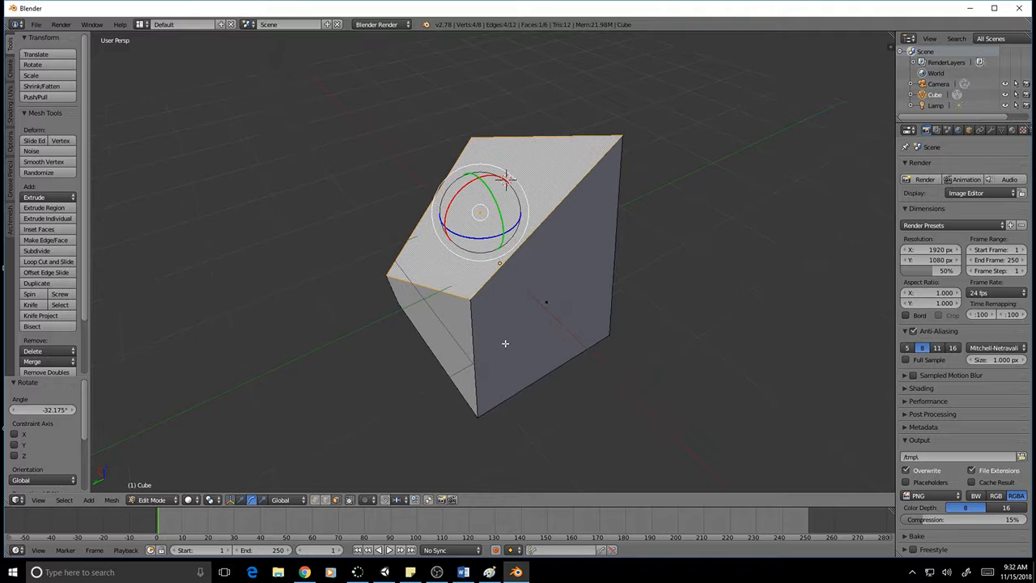
left_click(492, 192)
left_click(807, 259)
left_click(495, 204)
left_click_drag(481, 178, 508, 198)
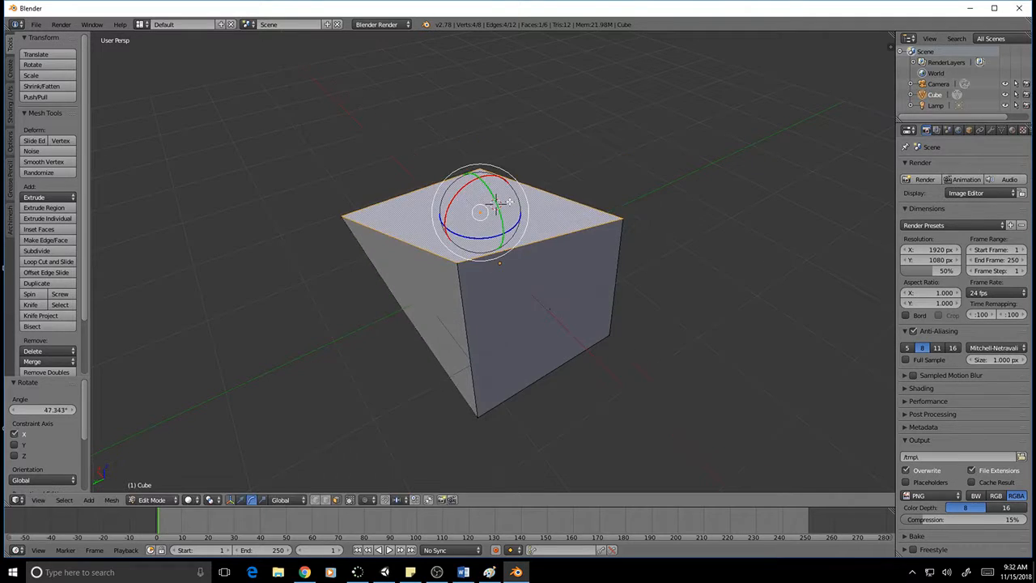
Step: Rotate the top face about -5.3° around Z and about -3.6° around X
left_click(497, 193)
mouse_move(492, 234)
left_mouse_down()
mouse_move(518, 222)
mouse_move(503, 226)
left_mouse_up()
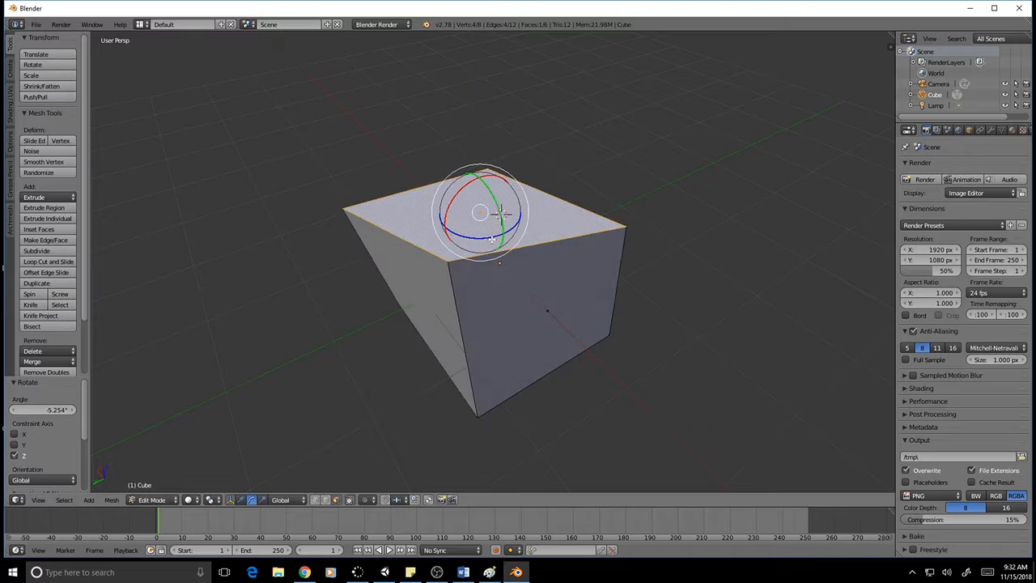
left_click(727, 238)
left_click(491, 190)
mouse_move(491, 190)
left_mouse_down()
mouse_move(474, 173)
mouse_move(481, 180)
left_mouse_up()
left_click(760, 238)
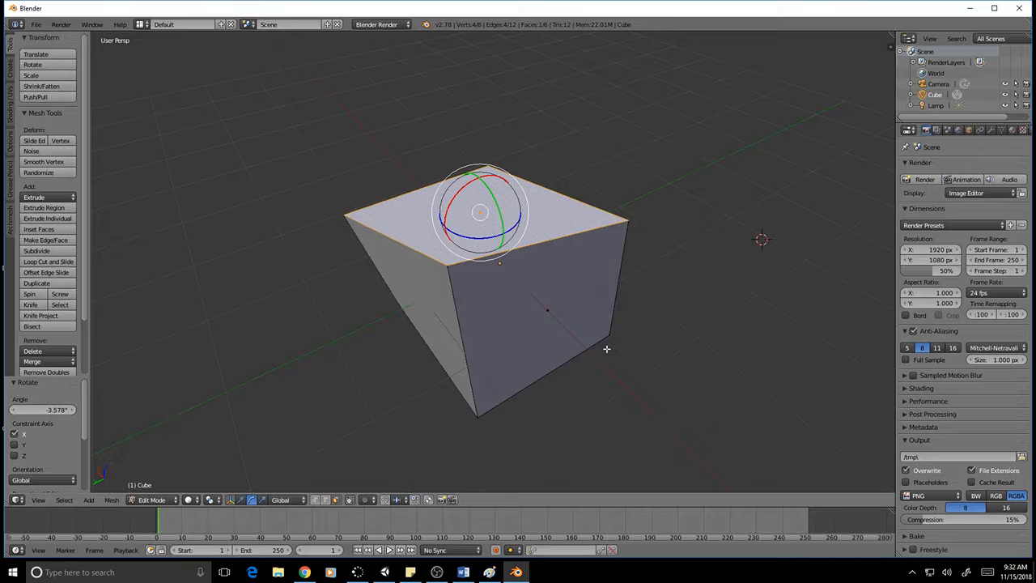
Step: Try rotating the top face around the Y, X and Z axes, cancelling each rotation
key("r")
key("y")
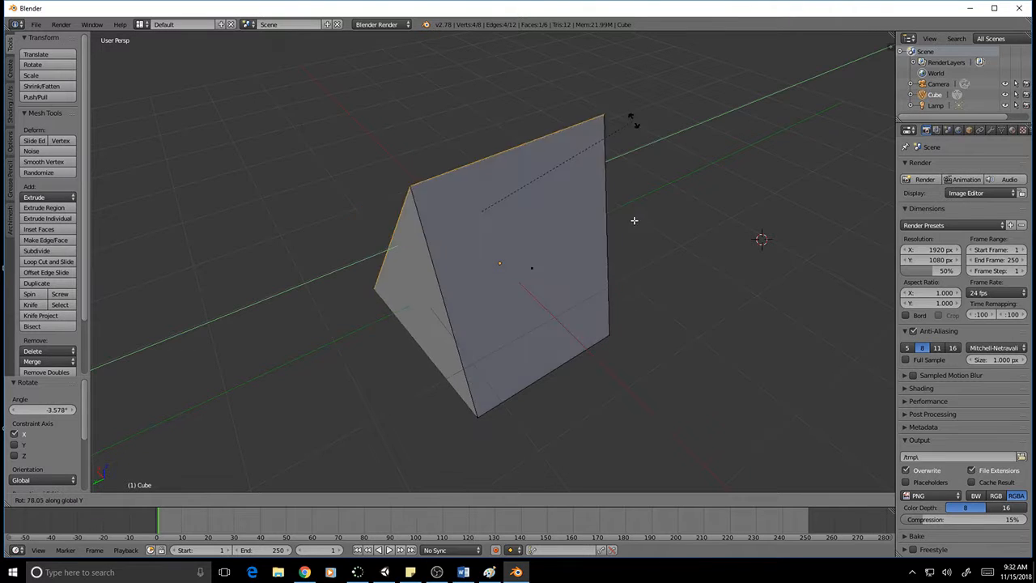
key("Escape")
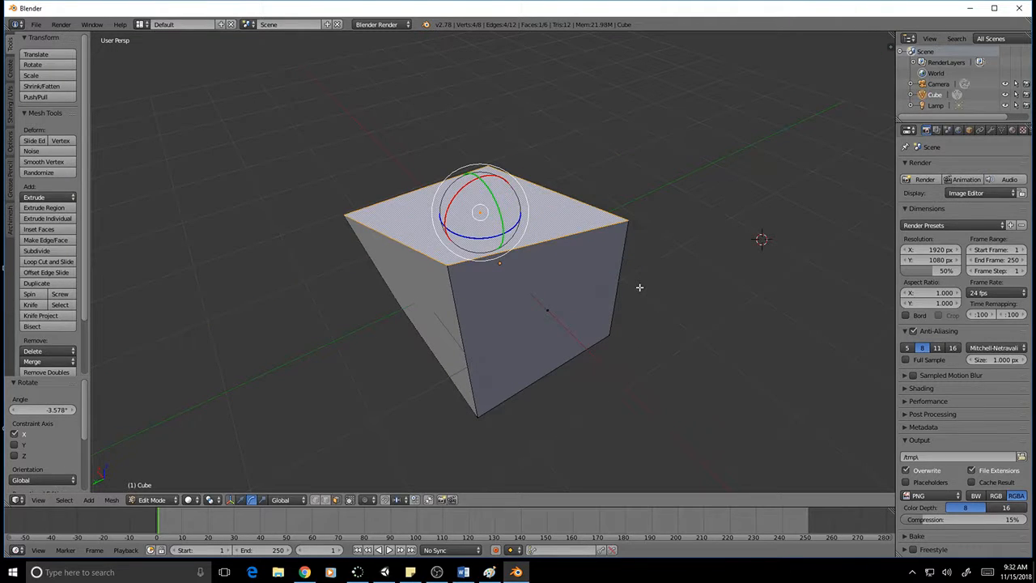
key("r")
key("x")
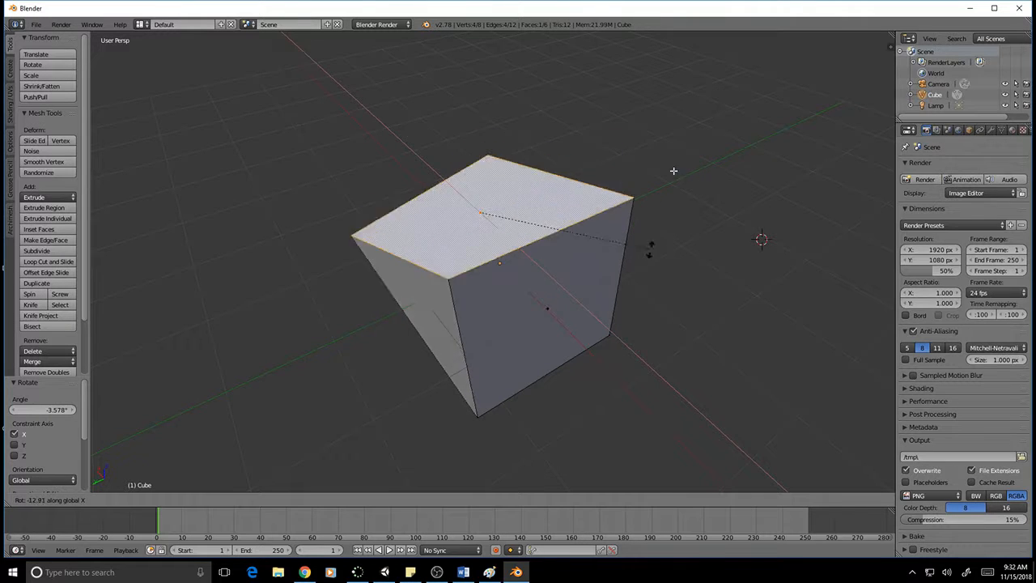
key("Escape")
key("r")
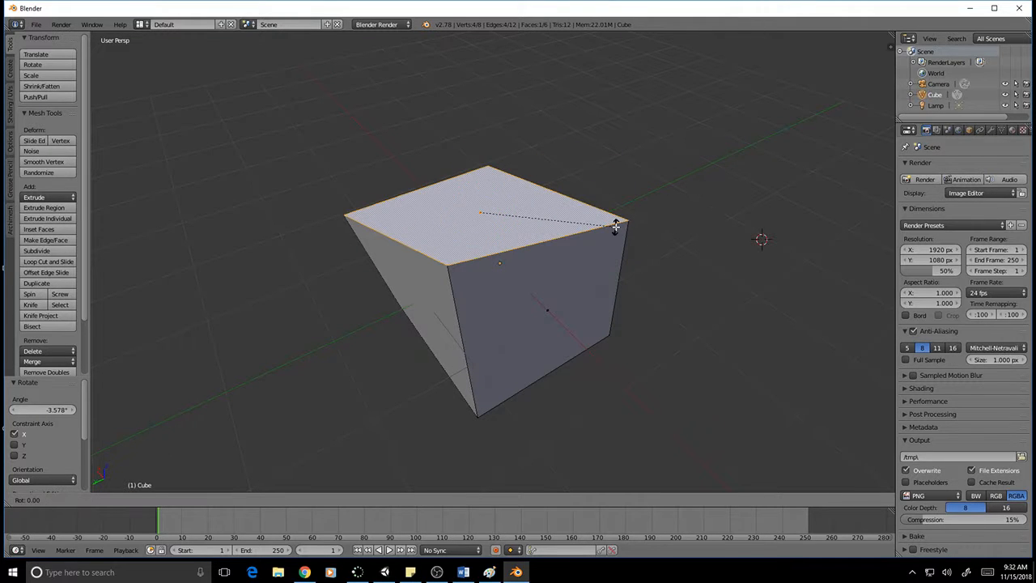
key("z")
key("Escape")
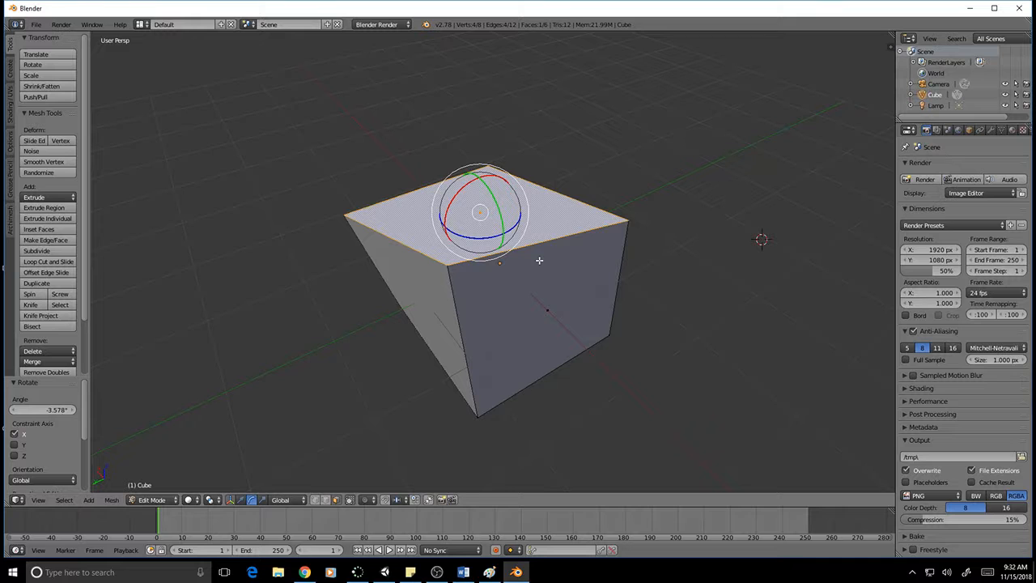
Step: Try moving the top face along the X axis and along the Y axis, cancelling each move
key("g")
key("x")
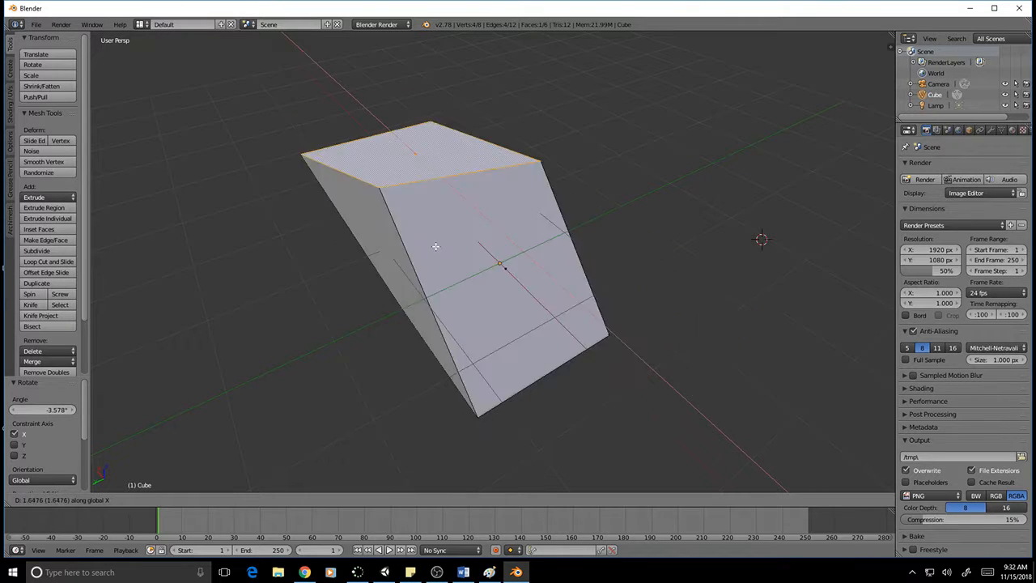
key("Escape")
key("g")
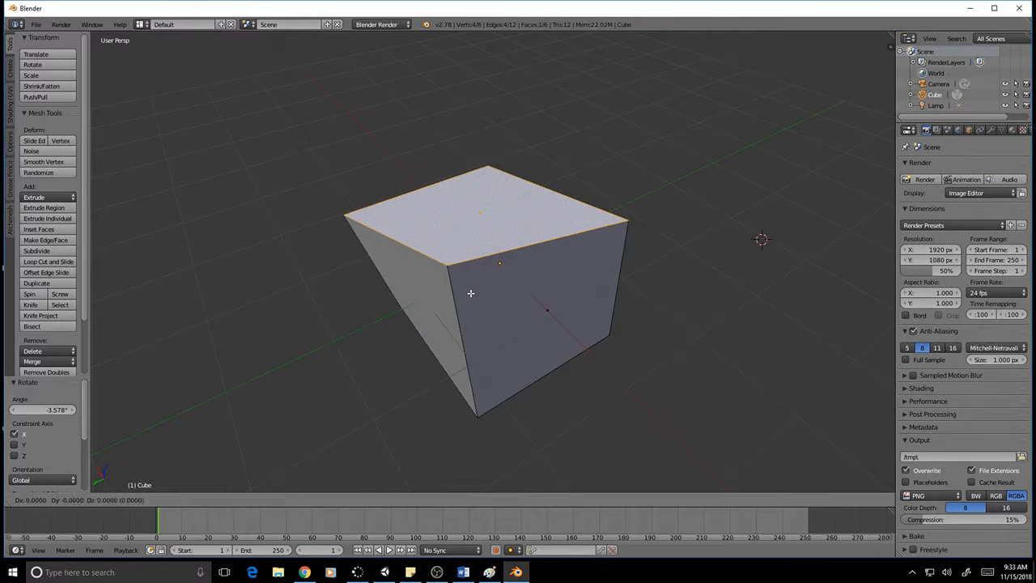
key("y")
key("Escape")
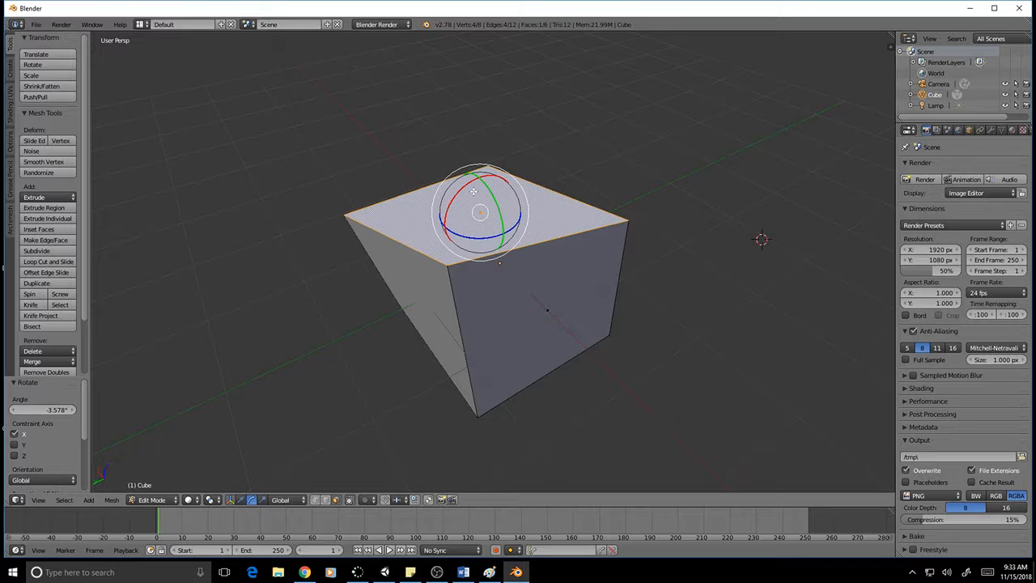
Step: Try rotating the top face around Z and Y and moving it along X, cancelling each transform
key("r")
key("z")
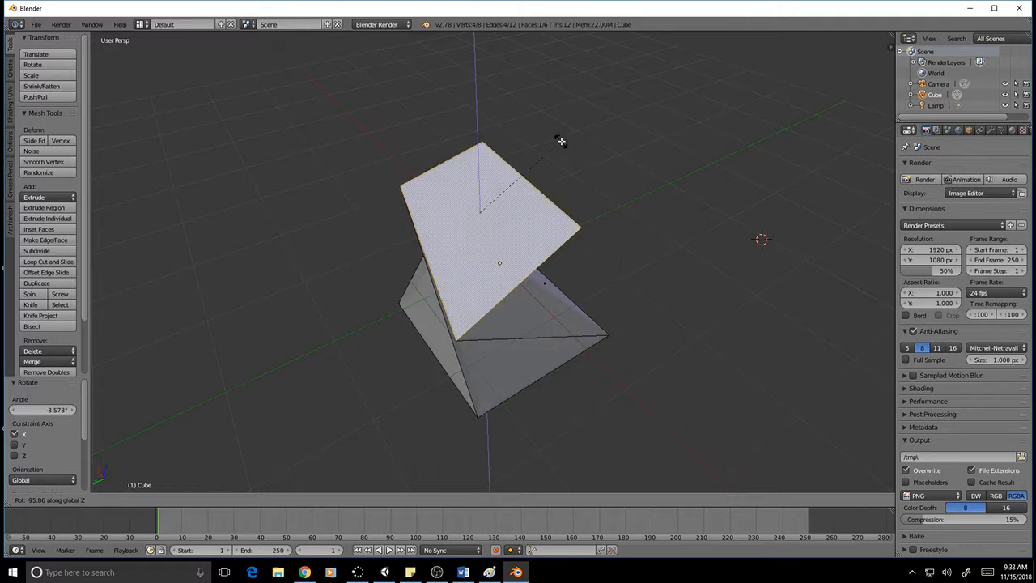
right_click(431, 197)
key("r")
key("y")
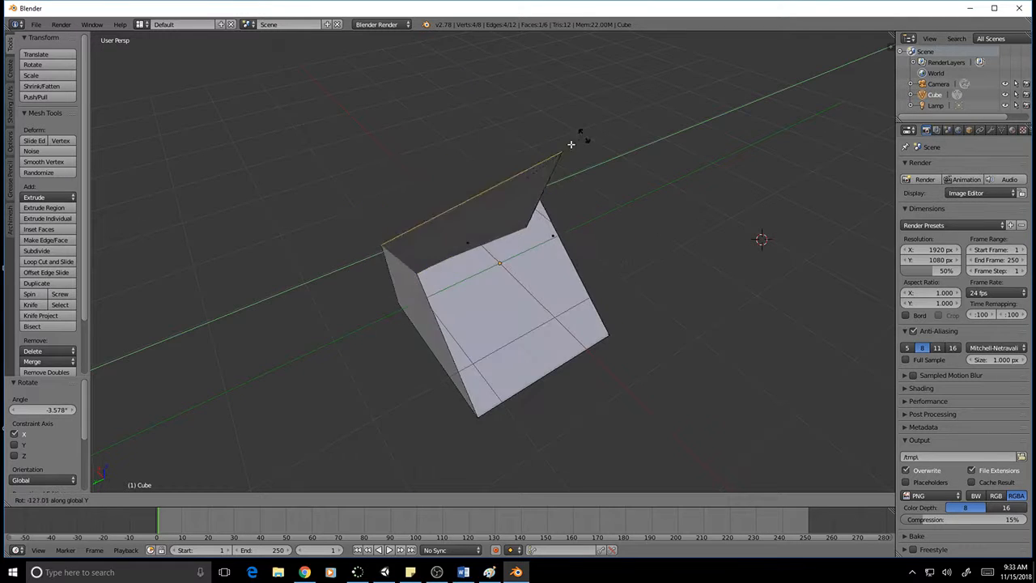
right_click(473, 194)
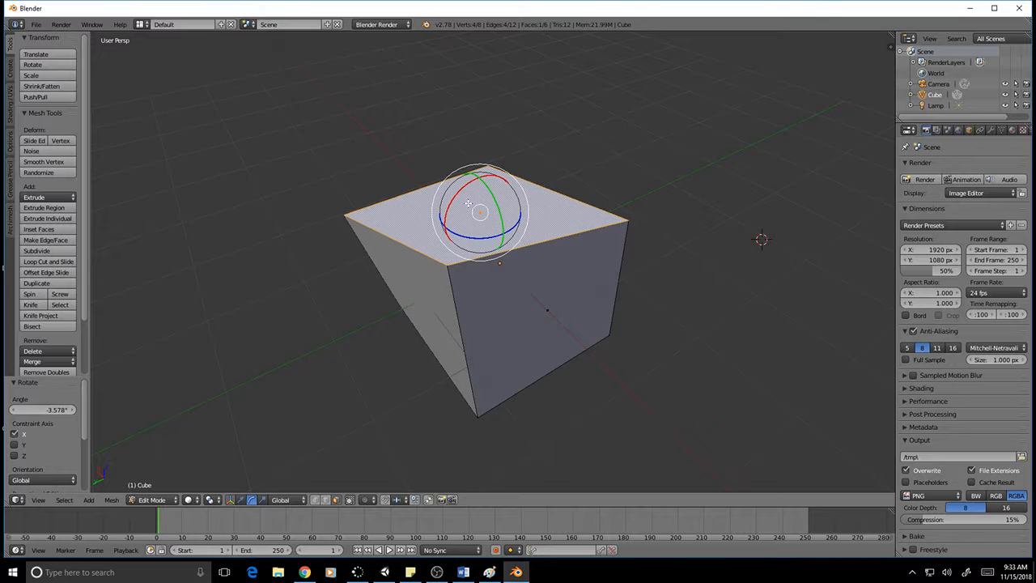
key("g")
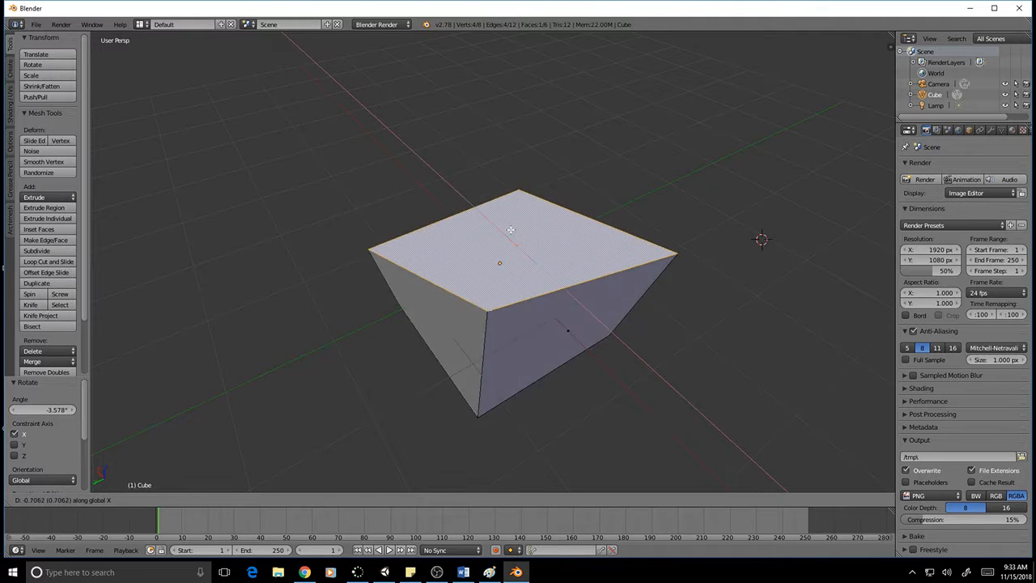
key("Escape")
Step: Enable the scale manipulator and scale the top face by about 1.062 along Y and Z, excluding X
middle_click_drag(457, 383, 652, 237)
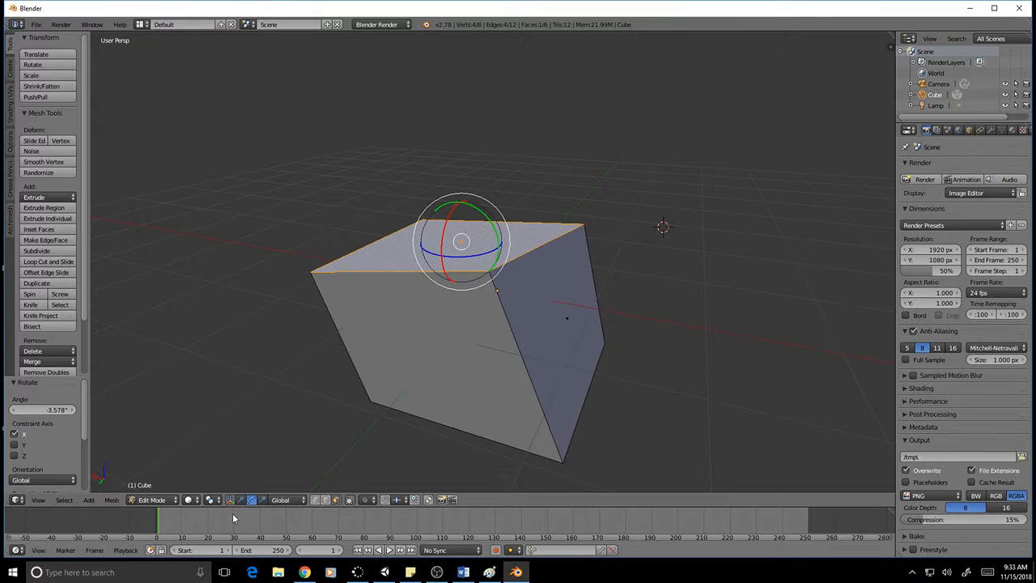
left_click(262, 500)
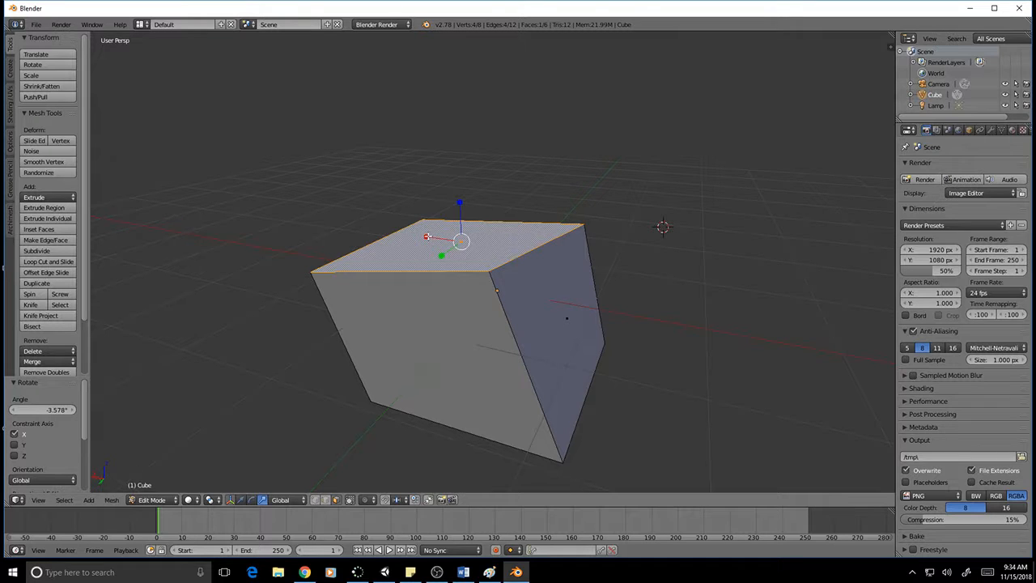
left_click_drag(427, 237, 441, 253, "shift")
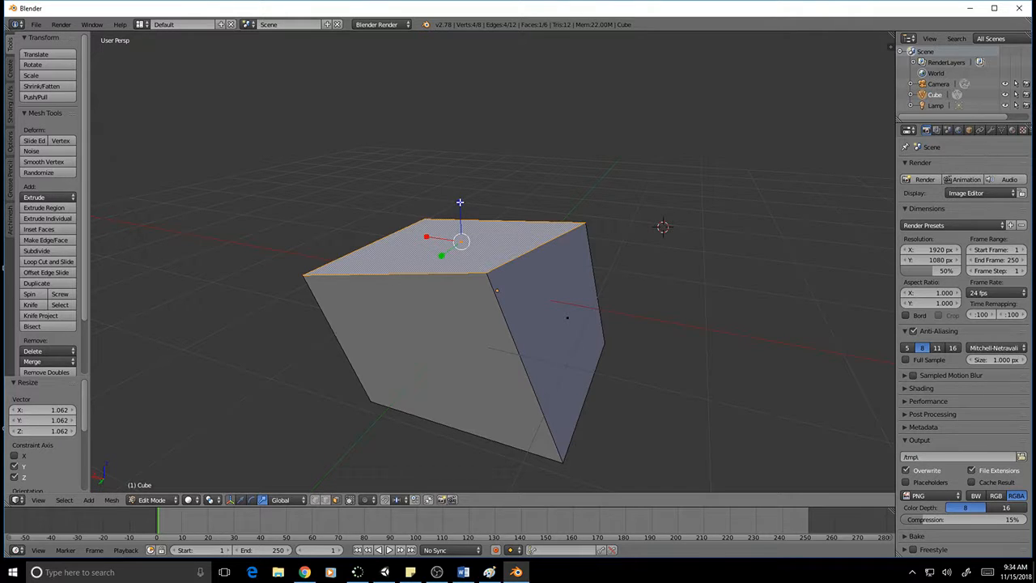
Step: Try scaling the top face uniformly, along X and along Z, cancelling each scale
key("s")
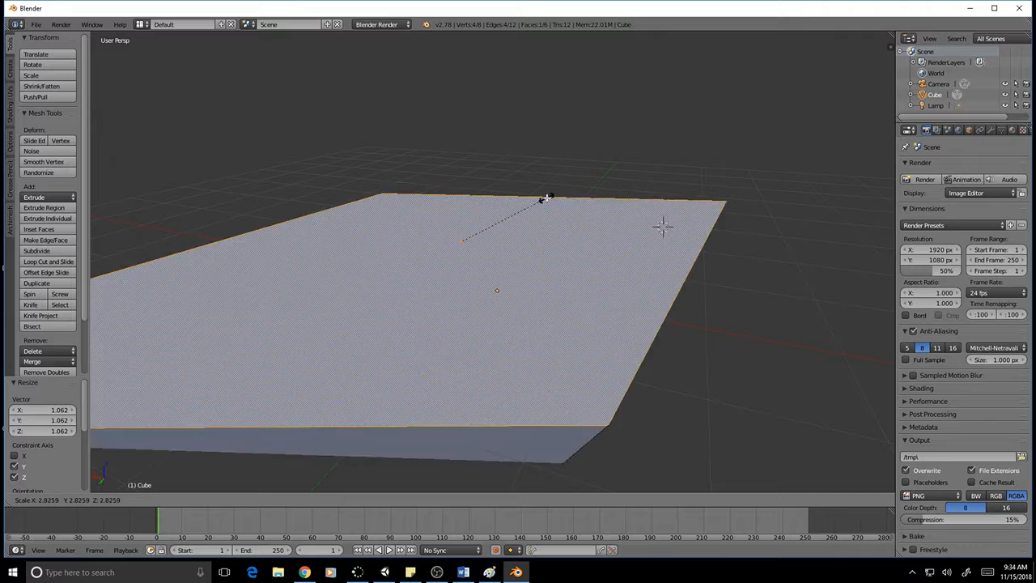
left_click(477, 241)
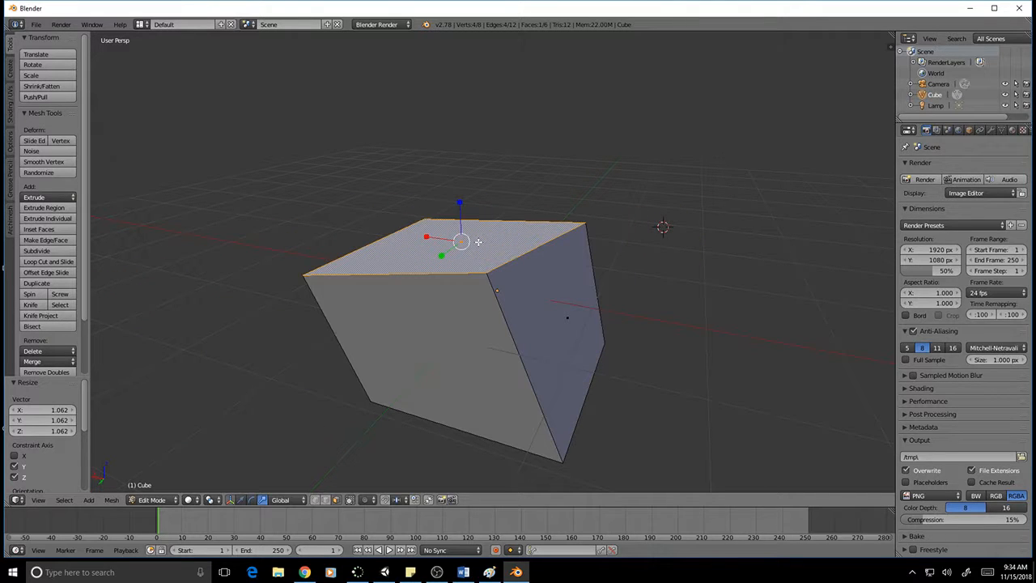
key("s")
key("x")
right_click(469, 233)
key("s")
key("z")
key("s")
key("z")
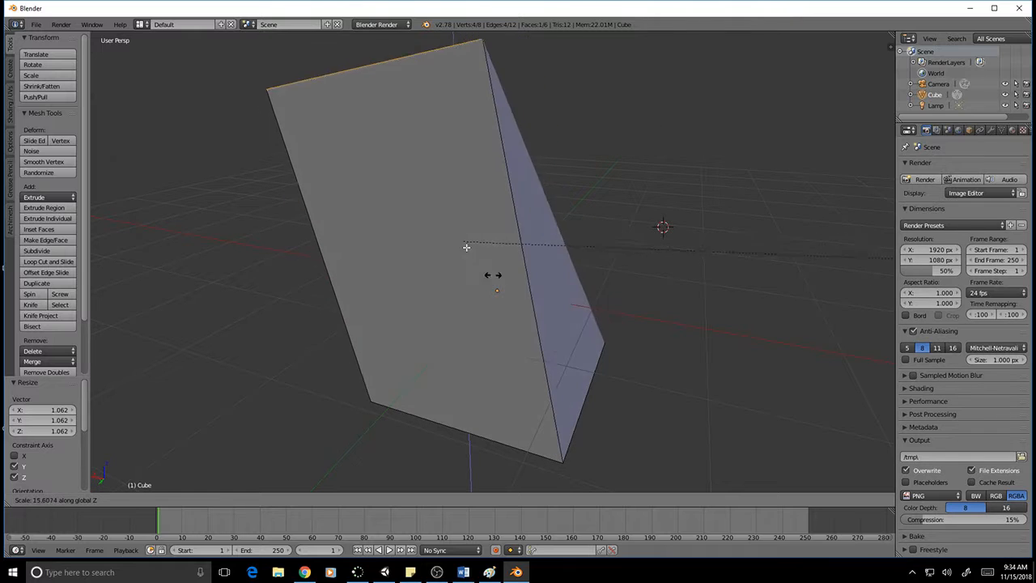
key("Escape")
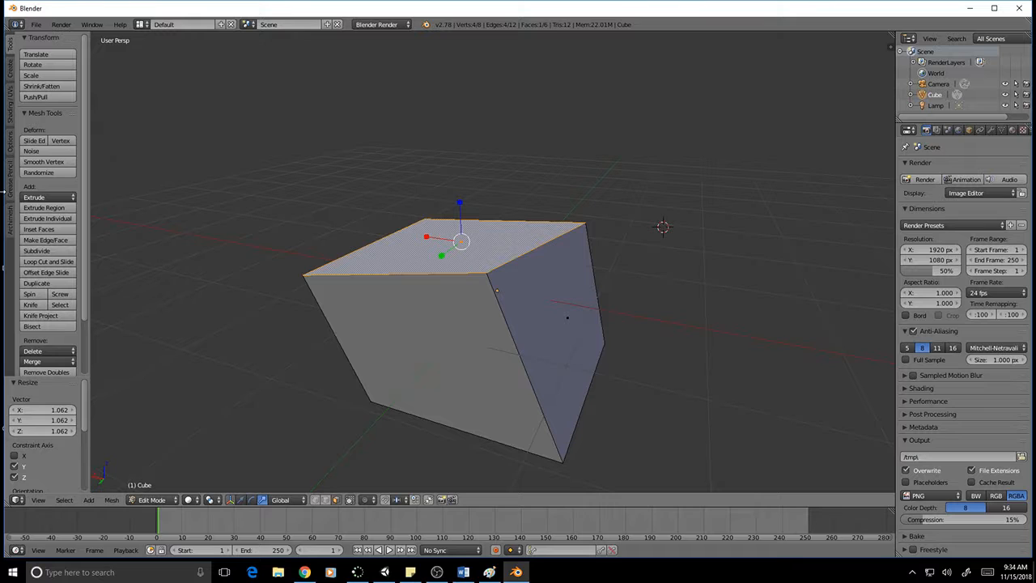
Step: Select the side face adjoining the top face and scale it uniformly by about 1.544
right_click(578, 334)
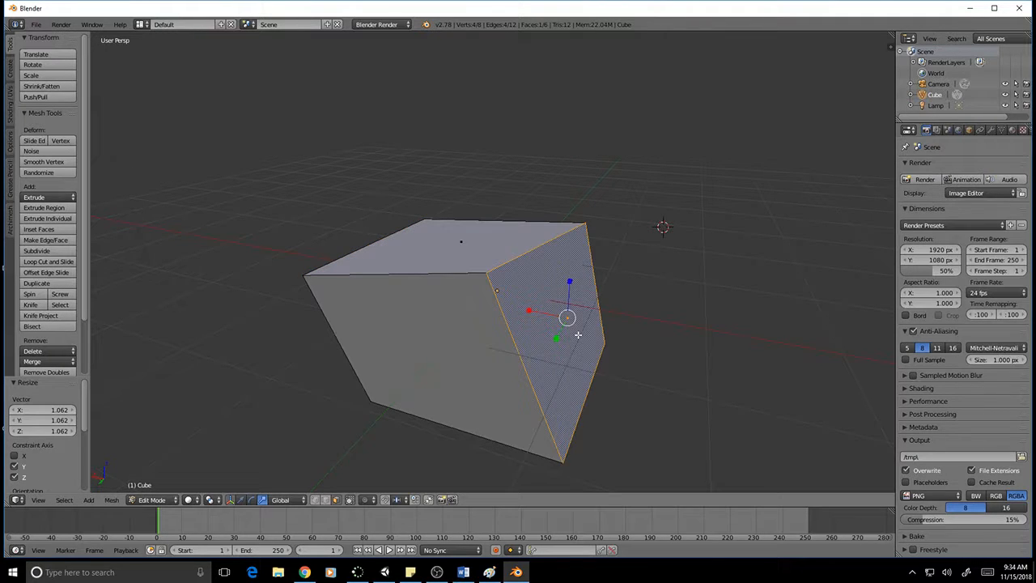
key("s")
left_click(592, 338)
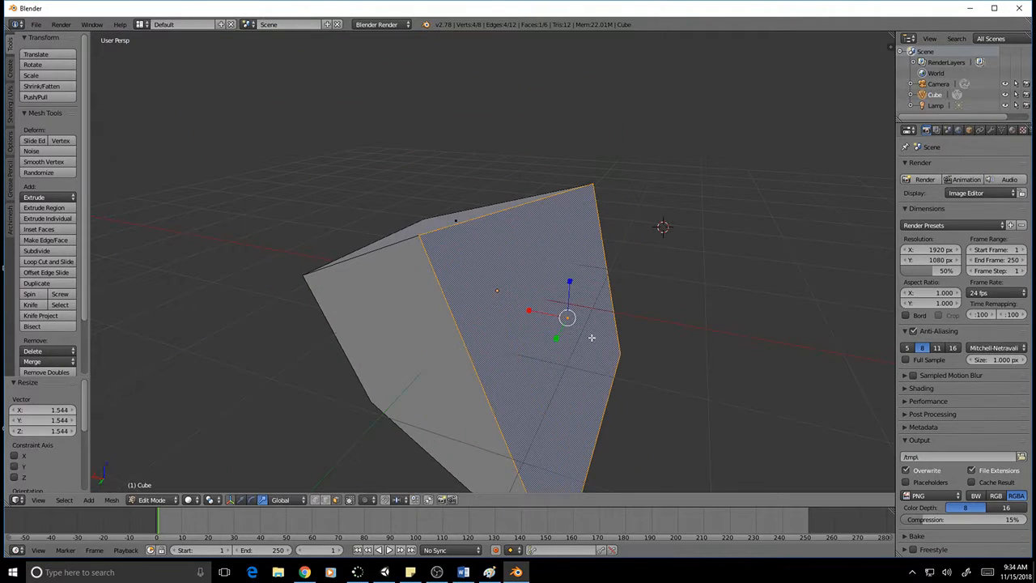
Step: Scale the side face along Z by about 1.099, shrink it, and enlarge it again by about 1.990
middle_click_drag(447, 338, 568, 342)
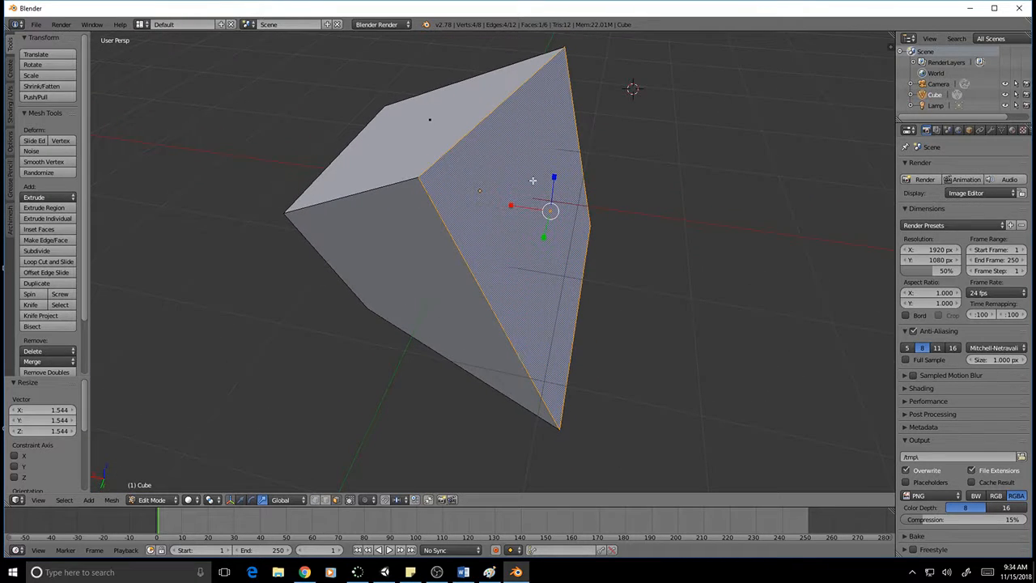
key("s")
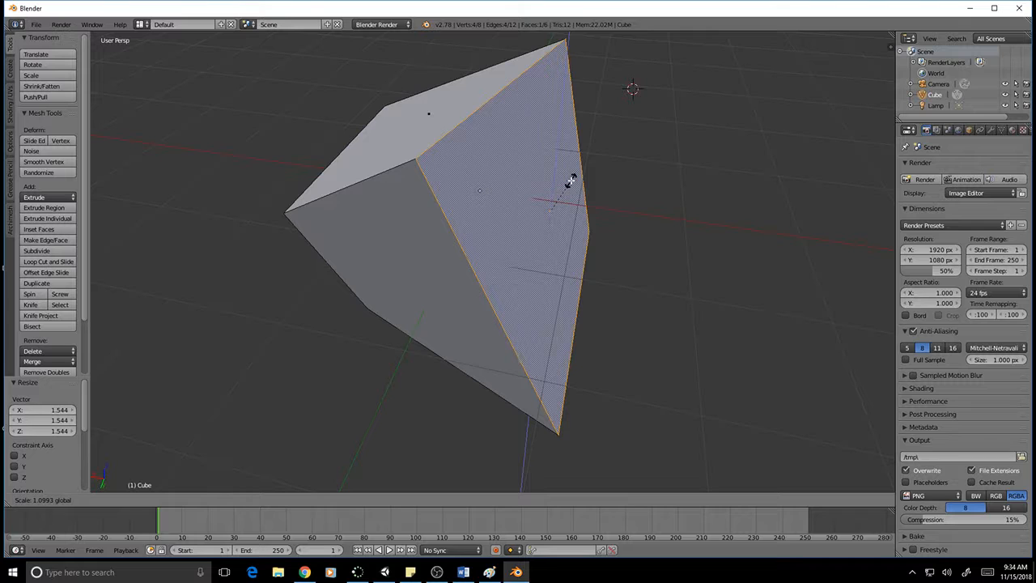
left_click(571, 180)
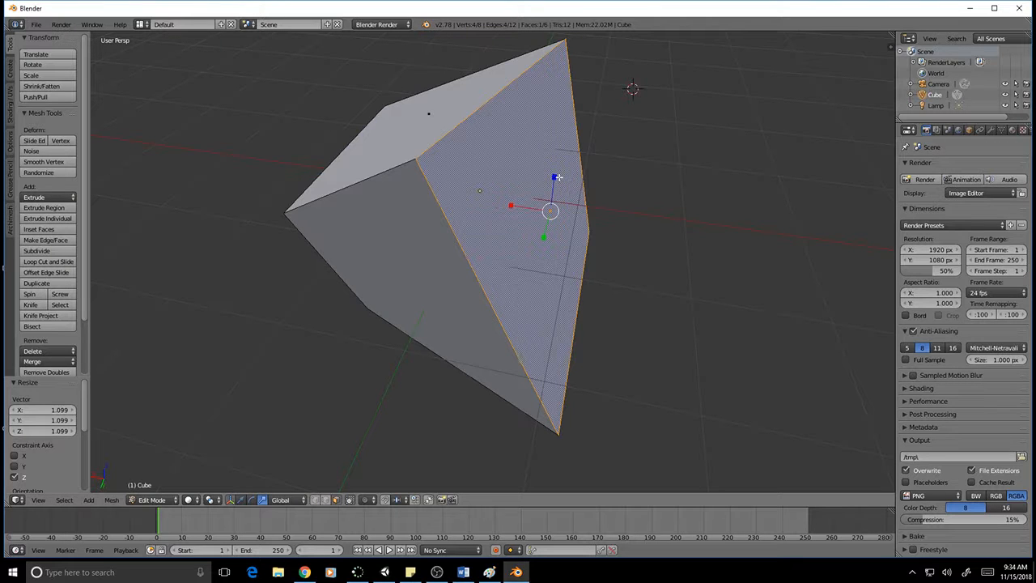
key("s")
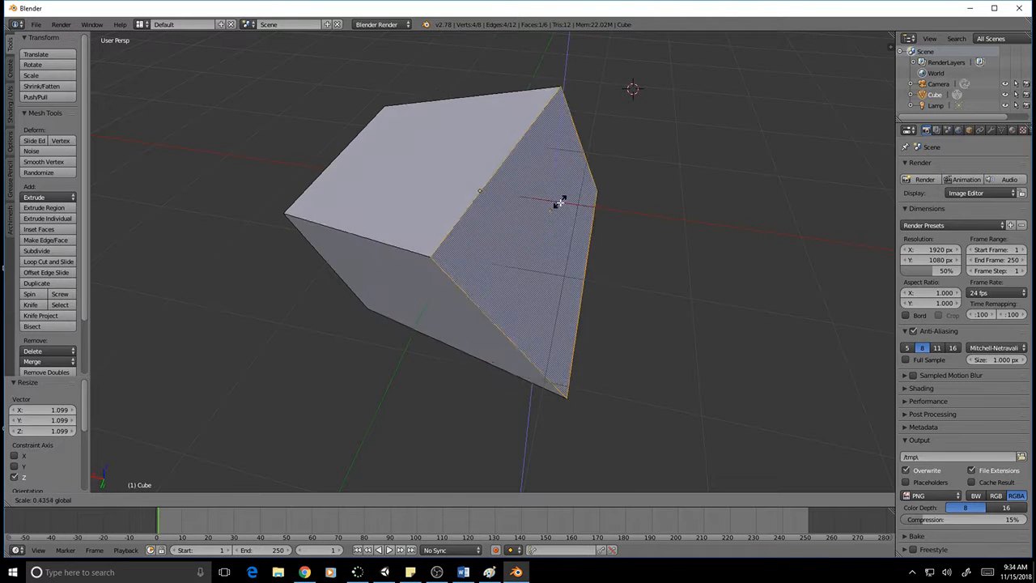
left_click(560, 207)
key("s")
left_click(557, 146)
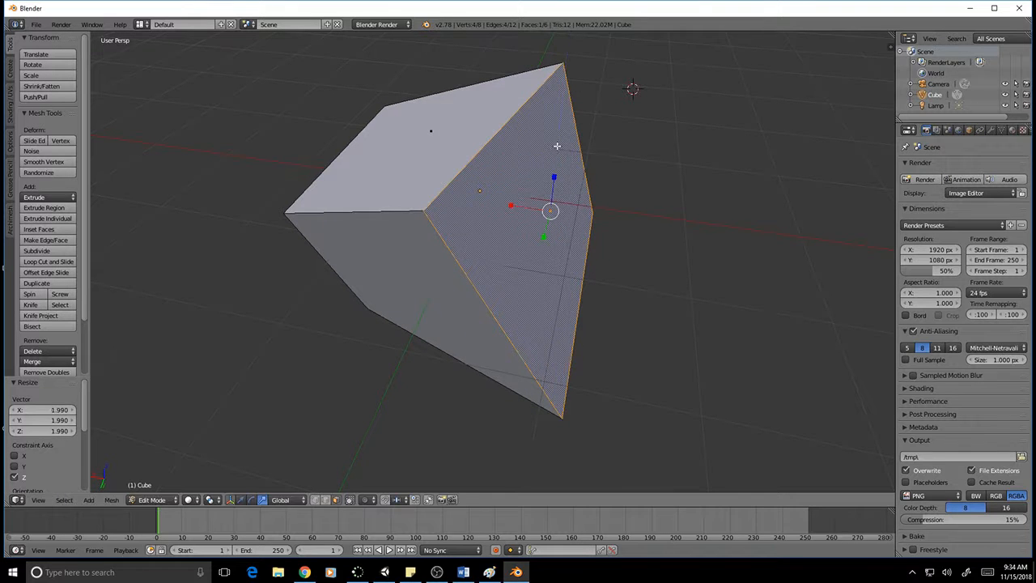
Step: Try stretching the side face along Z with the scale manipulator, cancelling each attempt
left_click_drag(555, 175, 650, 127)
right_click(561, 156)
right_click(564, 148)
right_click(650, 127)
left_click_drag(555, 177, 651, 99)
right_click(651, 100)
Step: Try moving and scaling the selected side face freely, cancelling every transform
key("s")
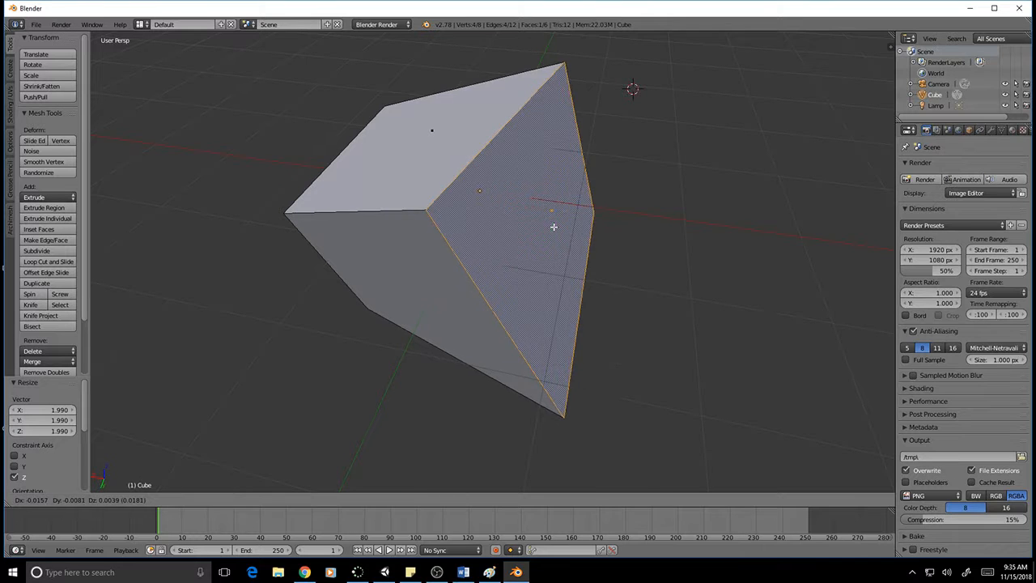
right_click(844, 233)
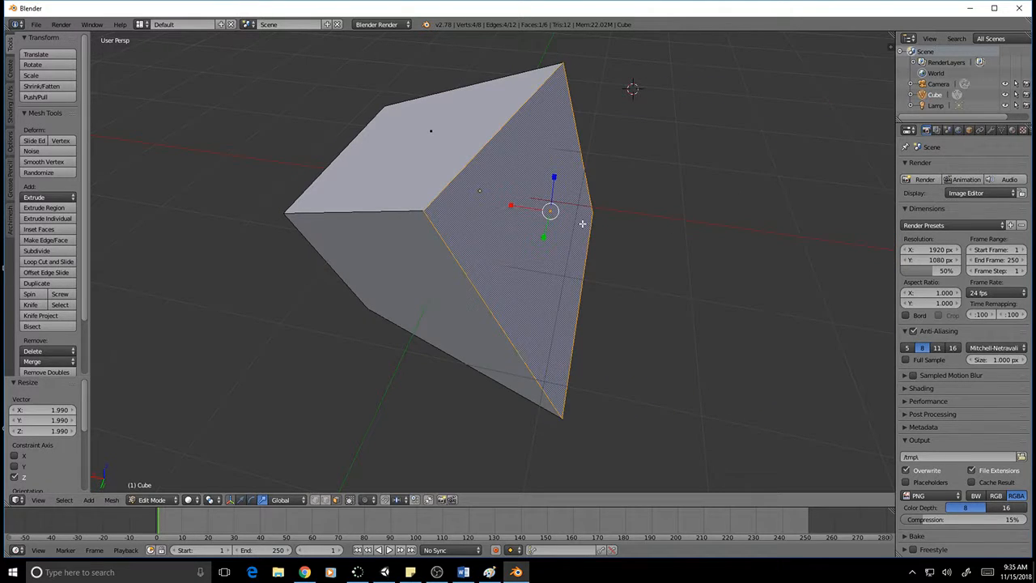
key("s")
right_click(153, 223)
key("g")
right_click(451, 249)
key("g")
right_click(694, 243)
key("s")
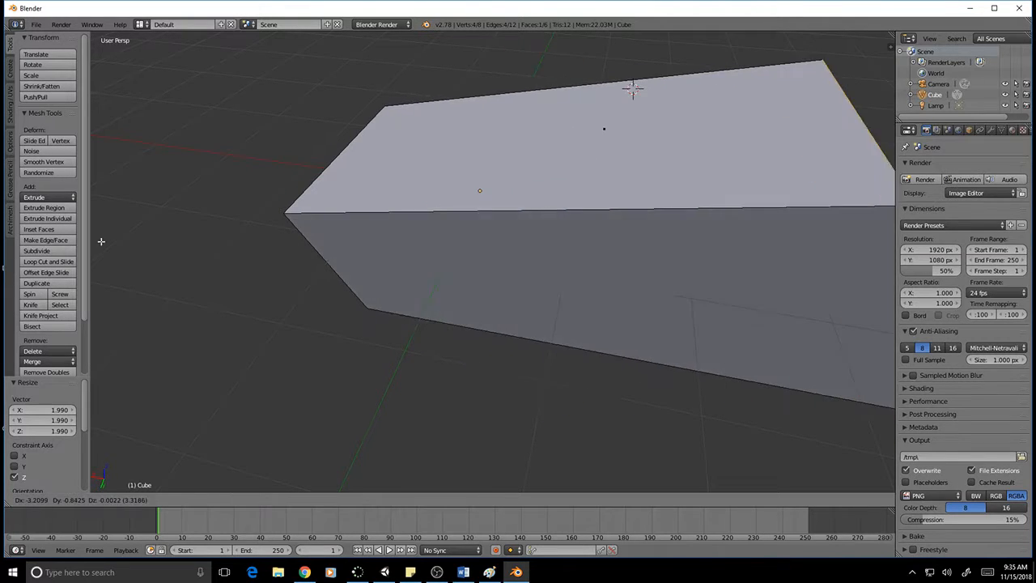
right_click(118, 240)
key("s")
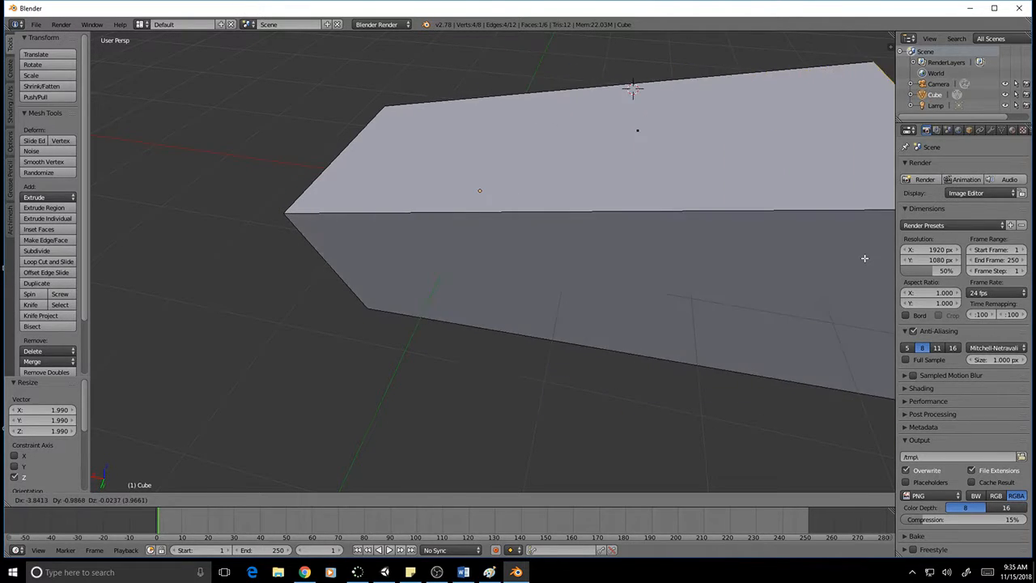
right_click(764, 259)
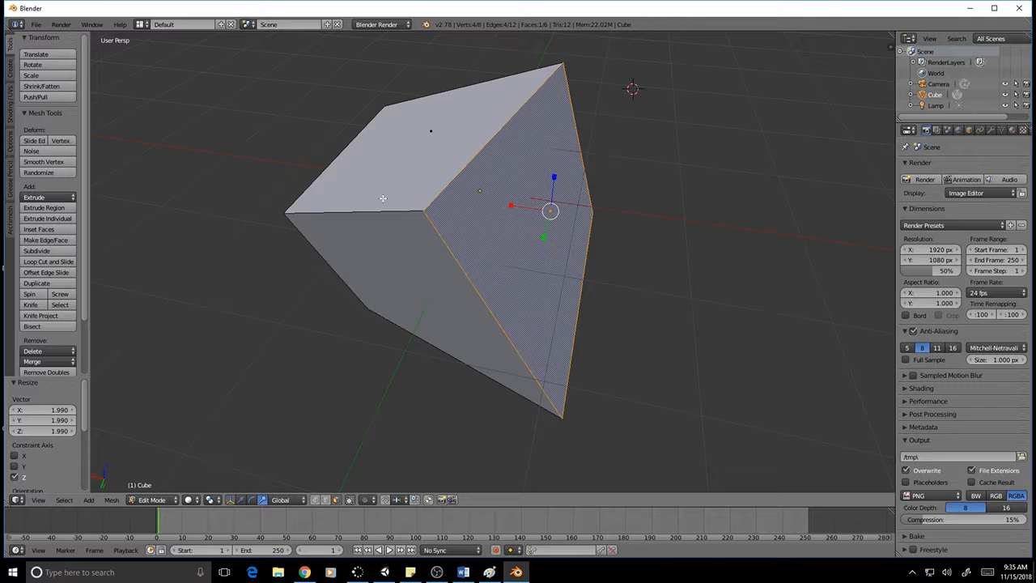
Step: Render a still image of the deformed cube in face select mode, and return to the 3D view
left_click(325, 499)
left_click(336, 500)
left_click(65, 25)
left_click(81, 37)
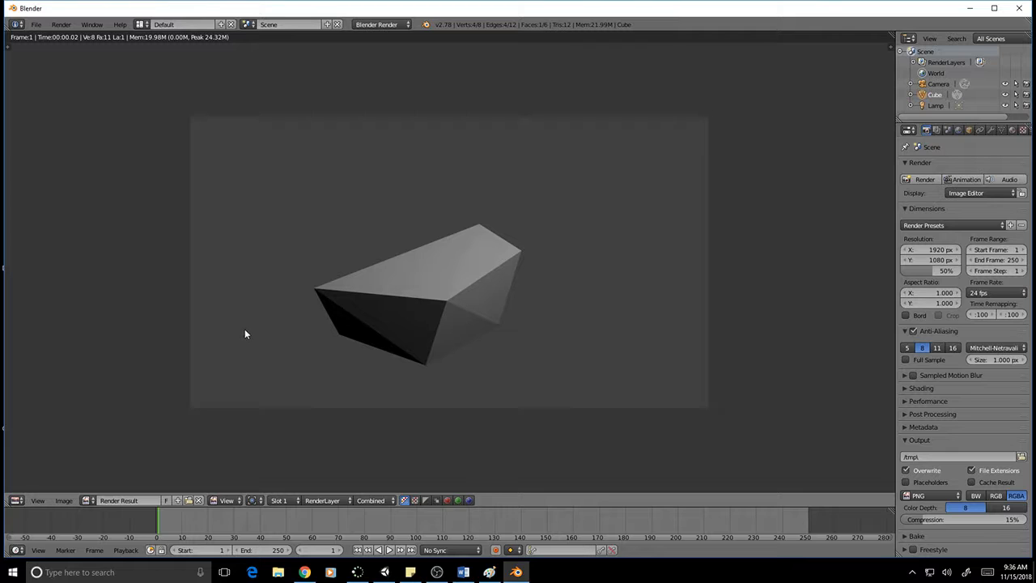
left_click(60, 25)
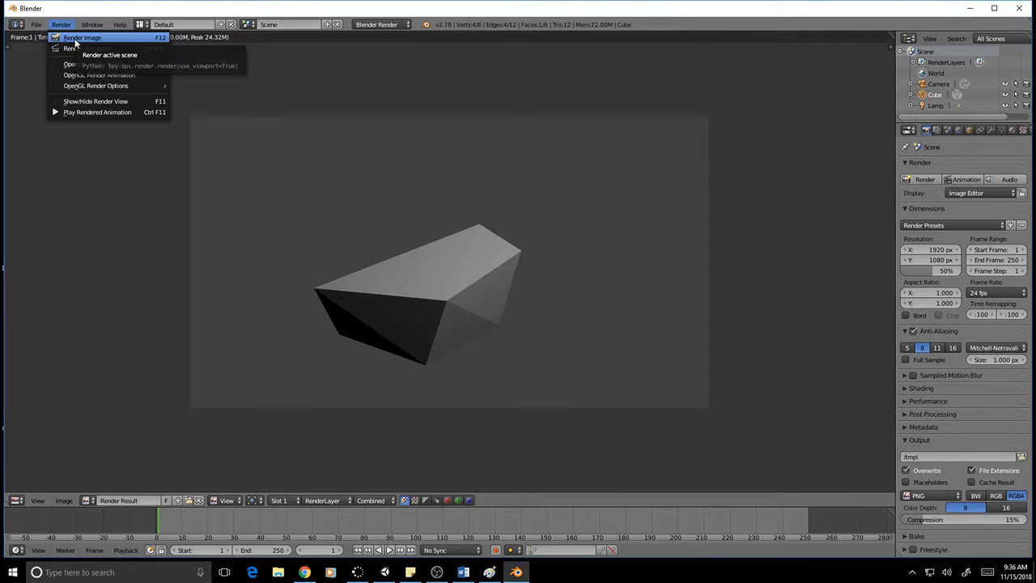
left_click(81, 101)
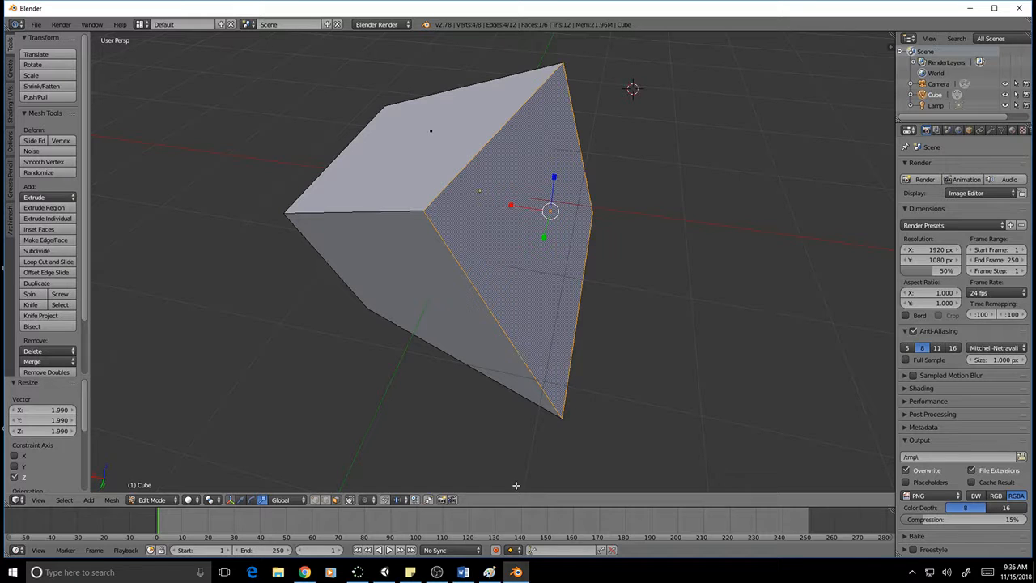
Step: In edge select mode, select the four edges of the slanted side face and flatten it by scaling to 0 along X
left_click(317, 501)
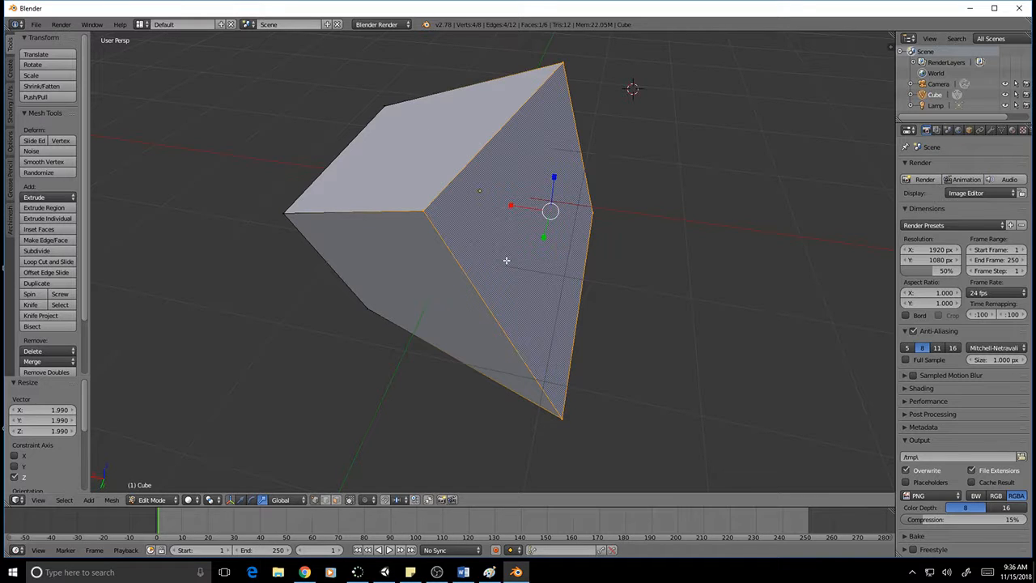
left_click(333, 501)
left_click(496, 136)
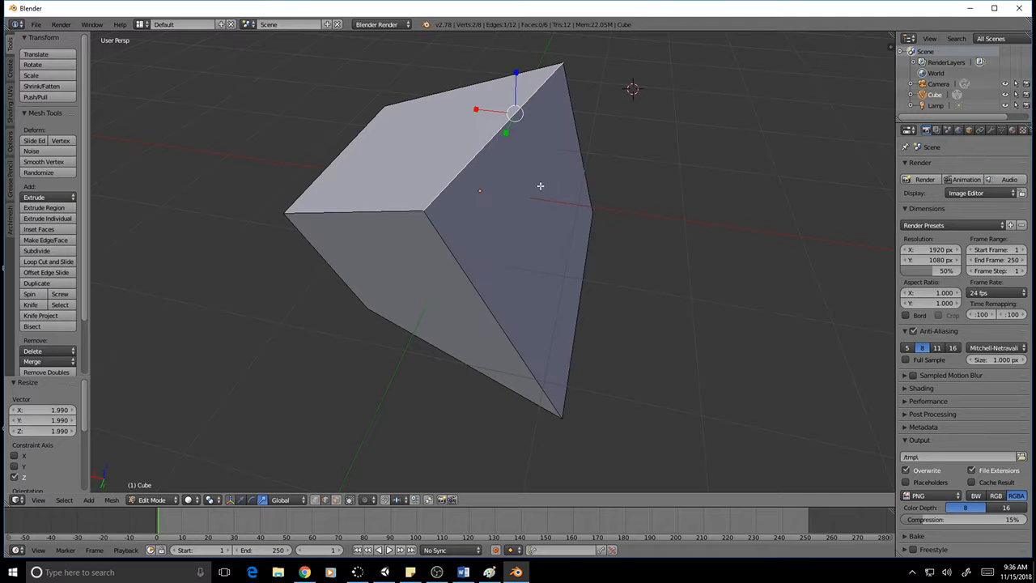
left_click(575, 130, "shift")
left_click(492, 308, "shift")
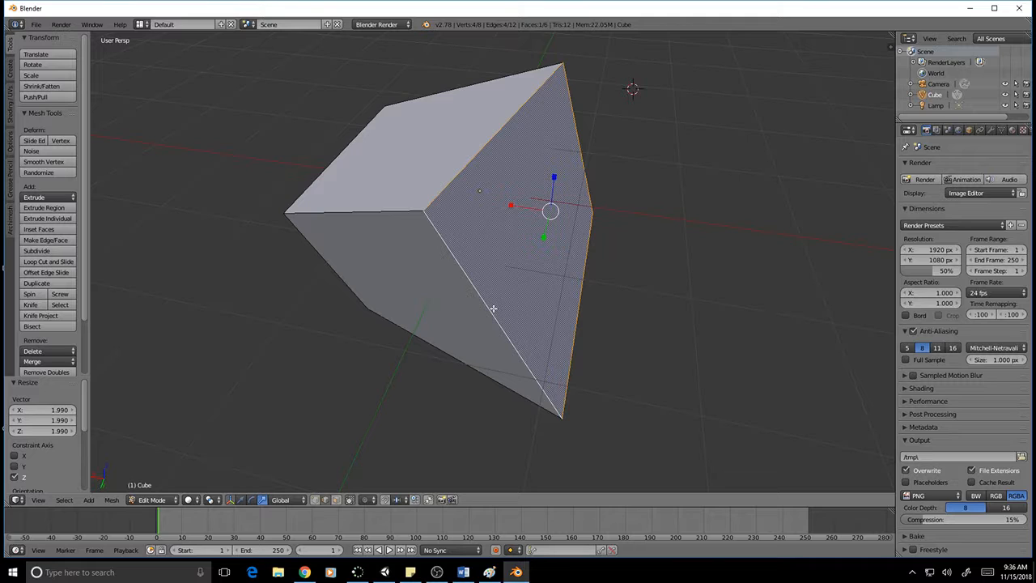
key("s")
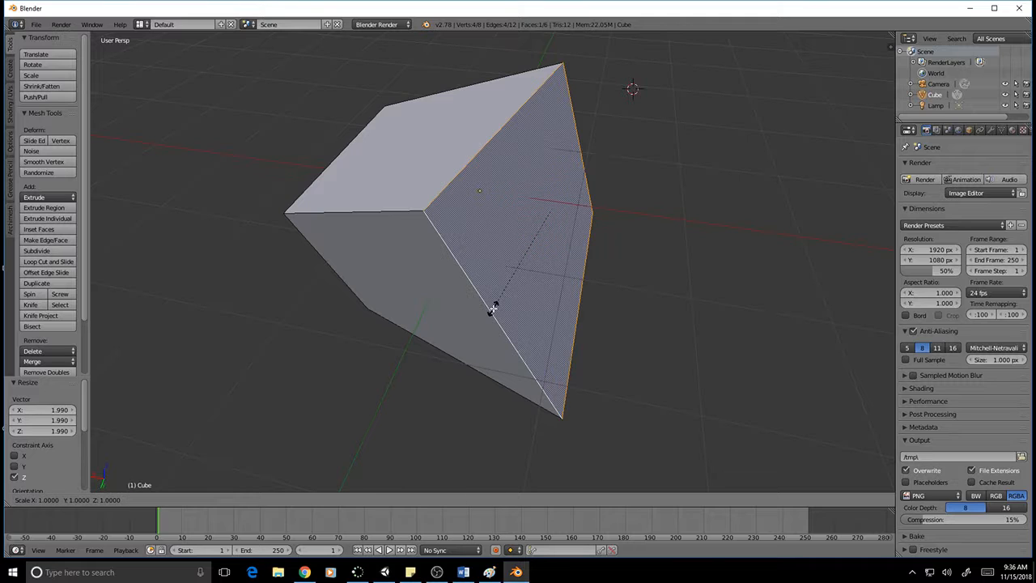
key("x")
key("0")
key("Return")
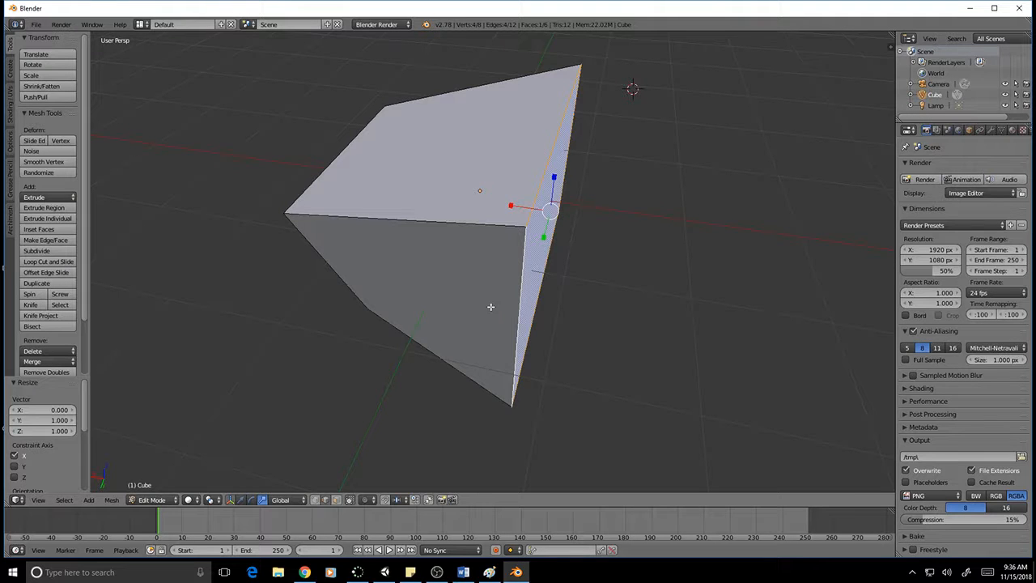
Step: Select the four edges of the opposite side face and scale them to 0 along X
middle_click_drag(504, 321, 240, 151)
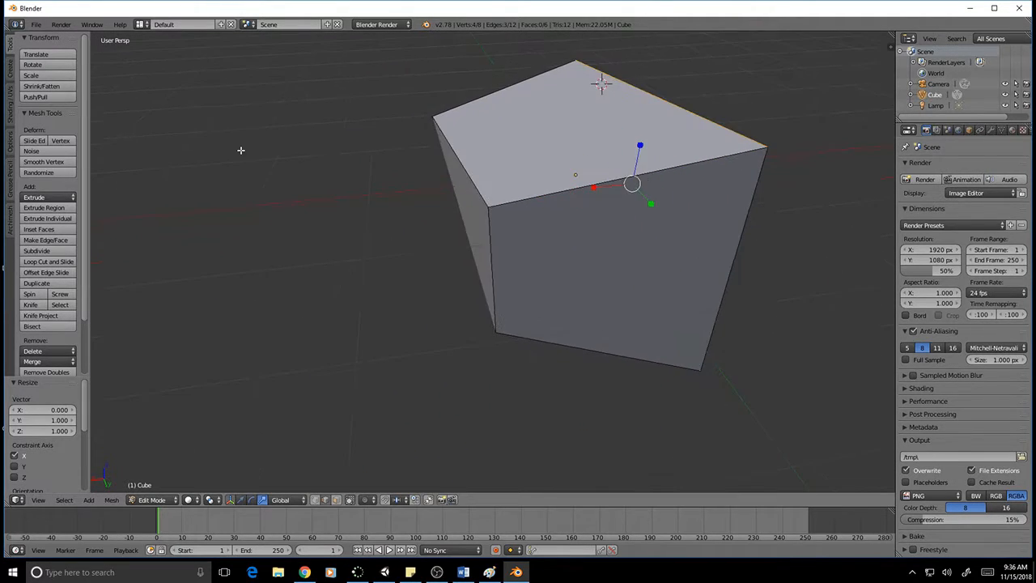
right_click(469, 183)
middle_click_drag(488, 243, 274, 318)
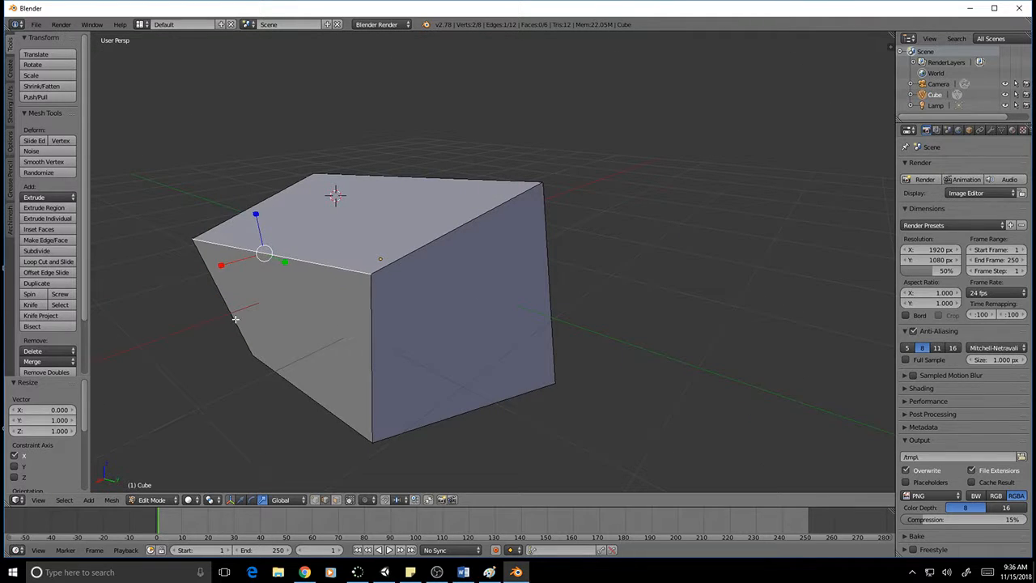
right_click(239, 318, "shift")
right_click(368, 336, "shift")
right_click(326, 405, "shift")
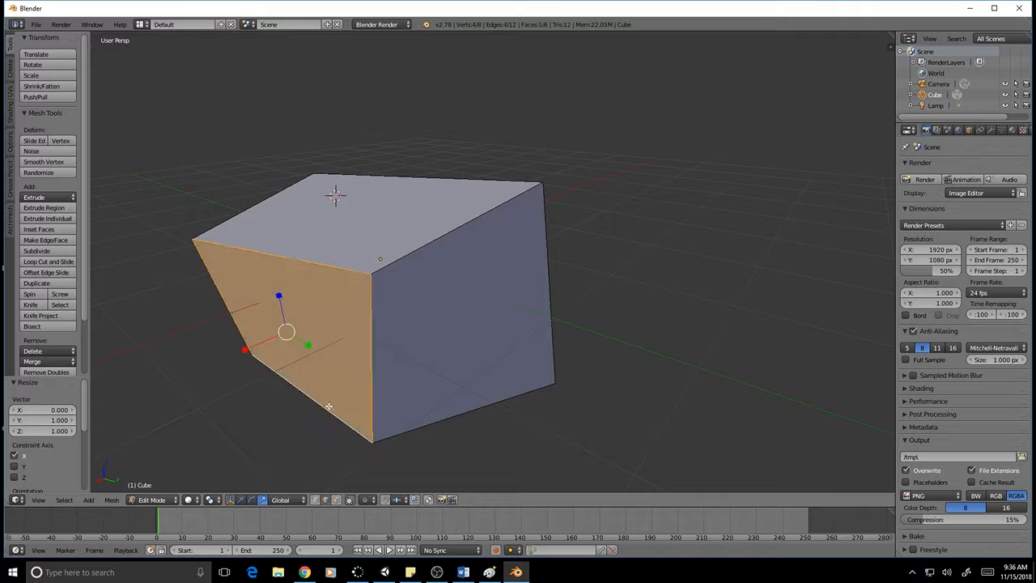
key("s")
key("x")
key("0")
key("Return")
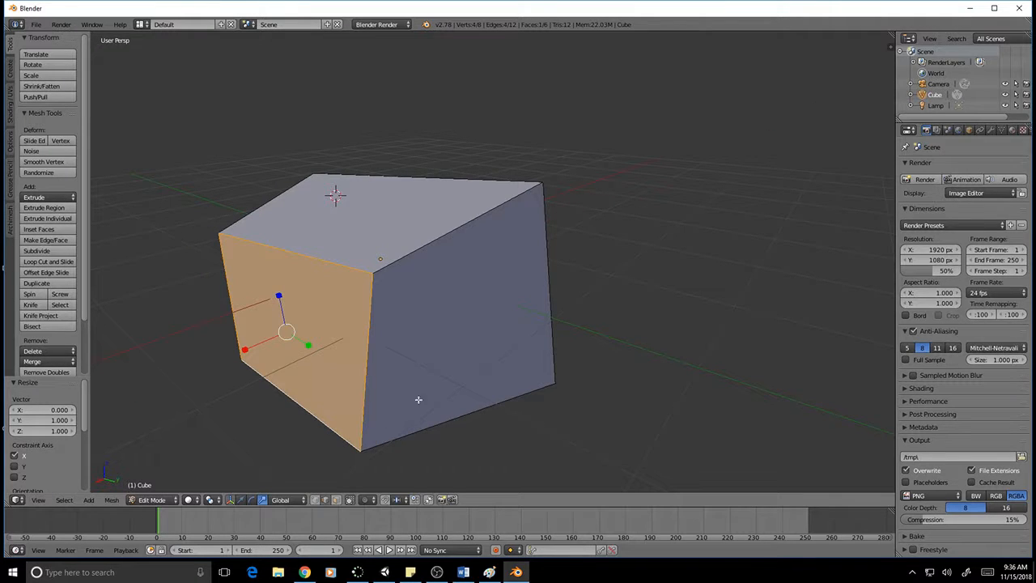
Step: Select the four edges of the adjacent side face facing the Y axis and scale them to 0 along Y
right_click(408, 254)
right_click(546, 294, "shift")
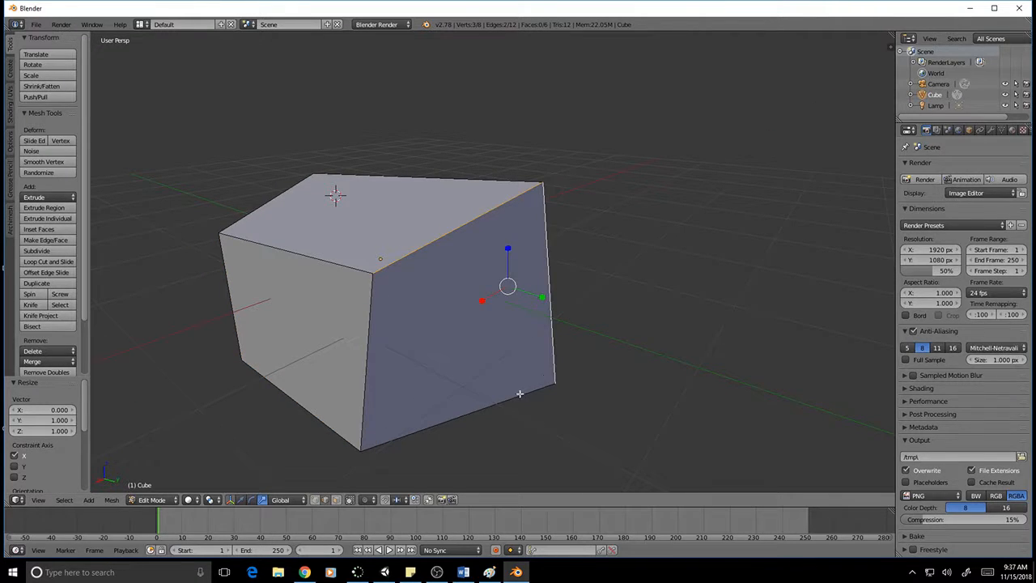
right_click(520, 395, "shift")
right_click(377, 366, "shift")
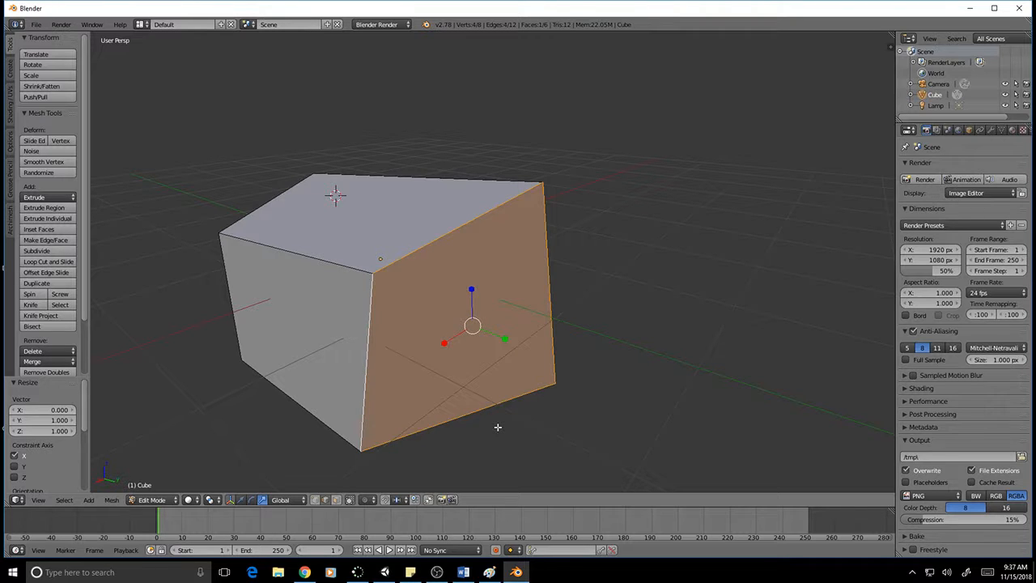
key("s")
key("y")
key("0")
key("Return")
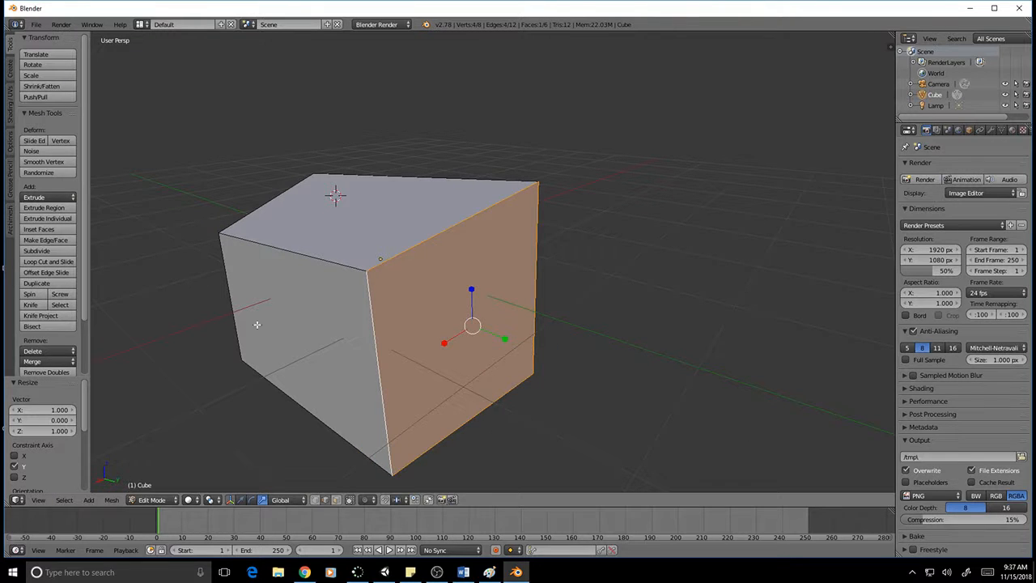
Step: Select the four edges of the remaining slanted side face at the other Y end and scale them to 0 along Y
middle_click_drag(256, 324, 8, 331)
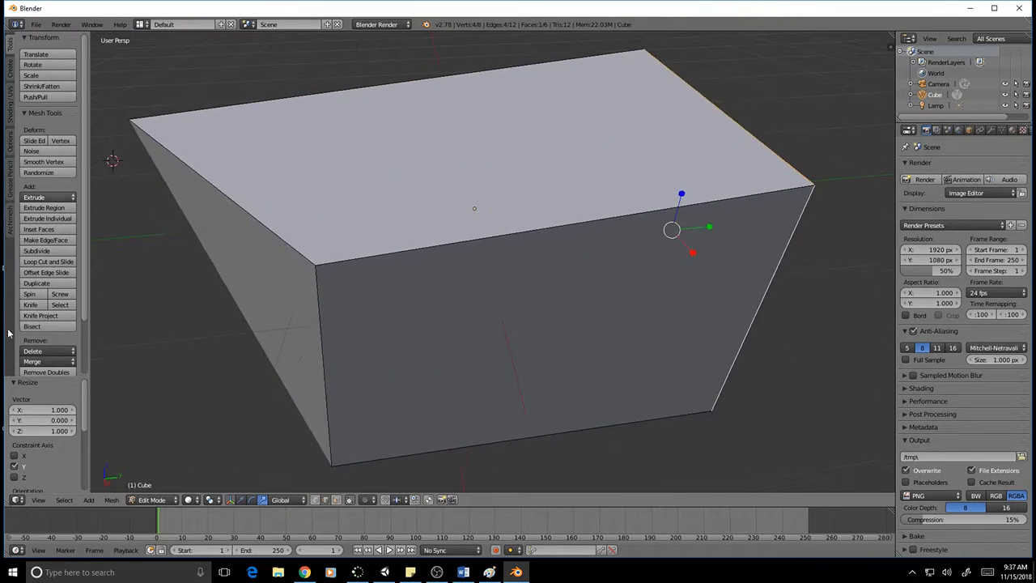
right_click(322, 357)
right_click(270, 228, "shift")
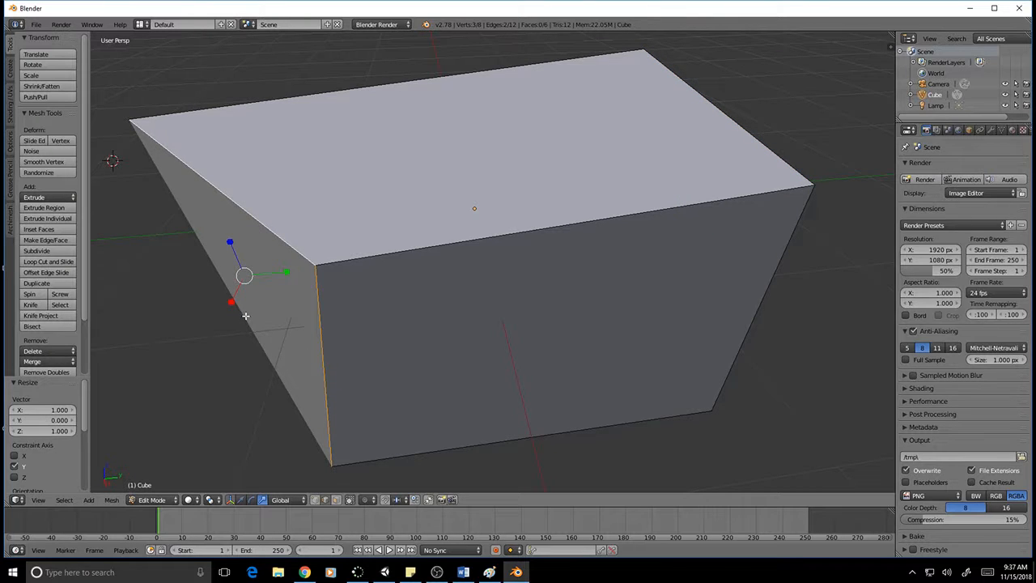
middle_click_drag(224, 367, 250, 369)
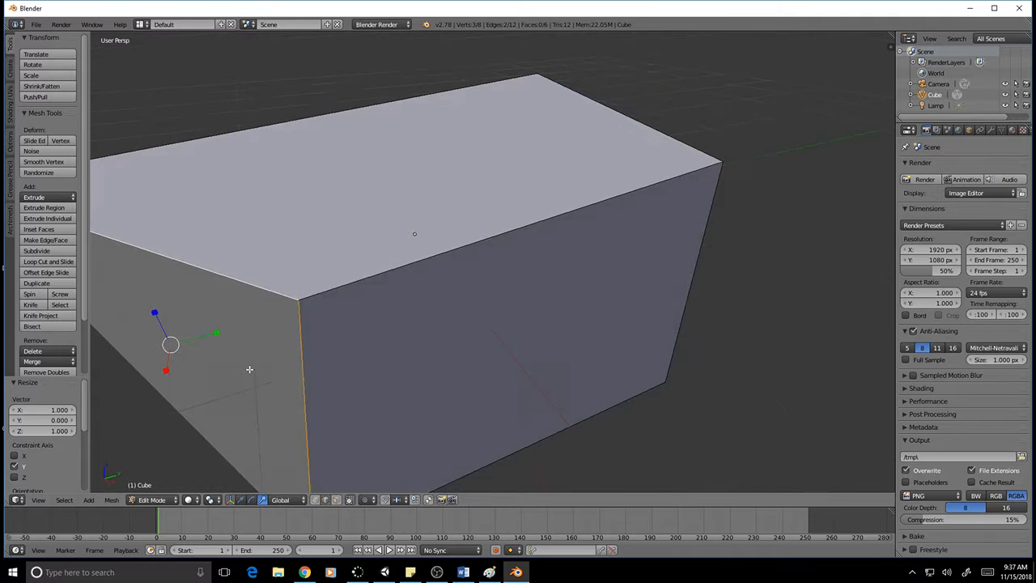
middle_click_drag(199, 463, 481, 278)
left_click(485, 273, "shift")
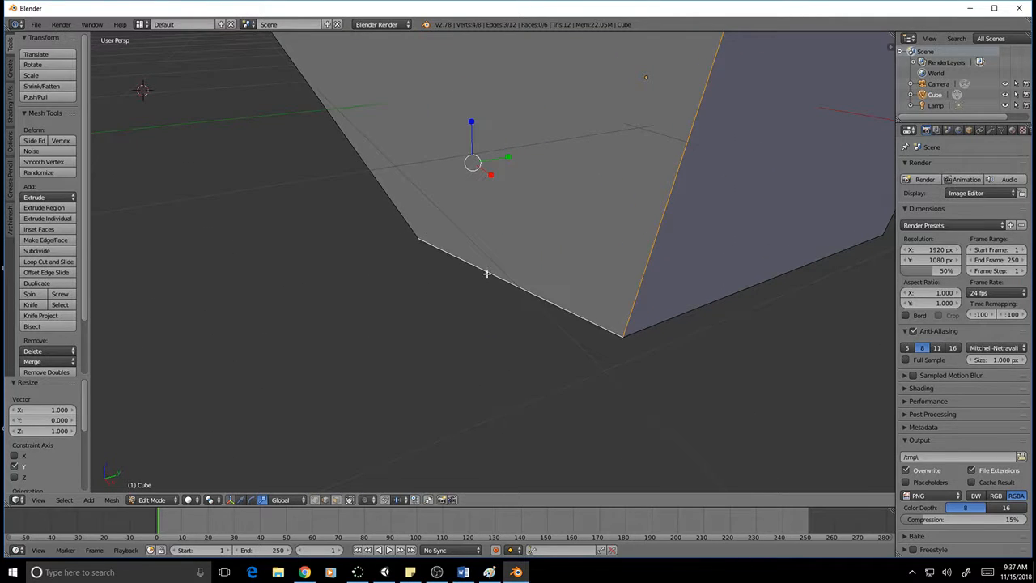
left_click(343, 137, "shift")
scroll(349, 183, "down", 6)
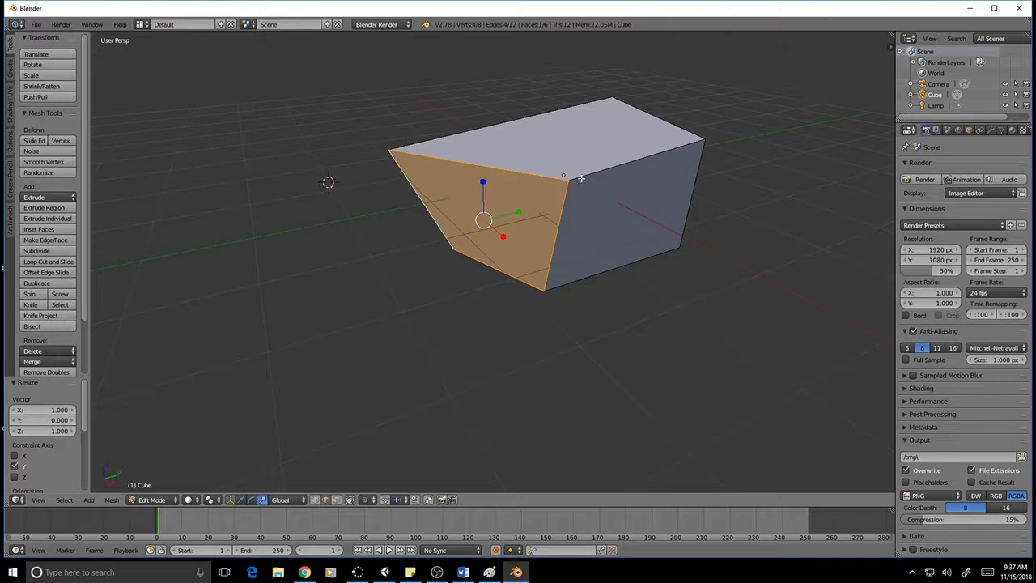
key("s")
key("y")
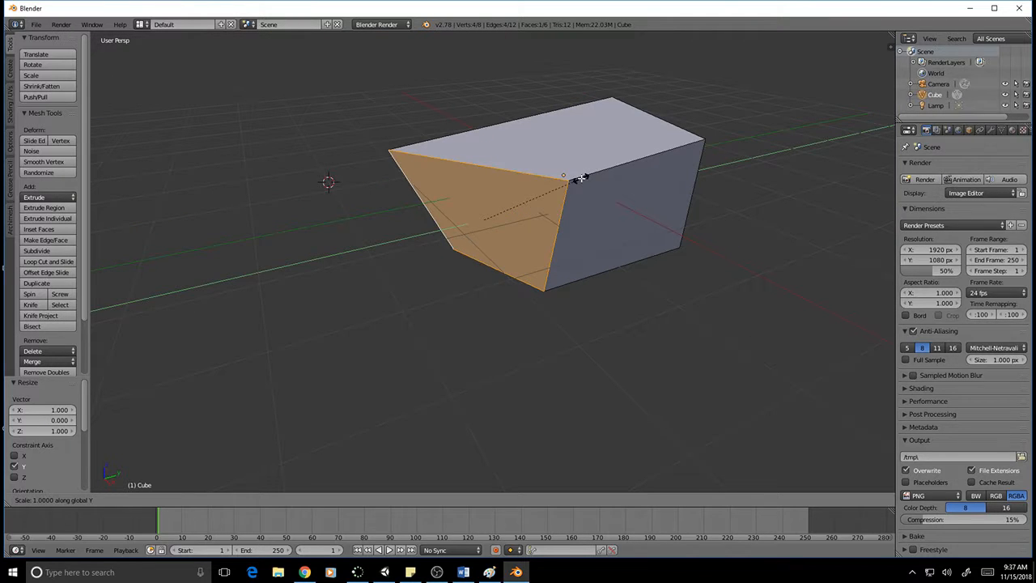
key("Escape")
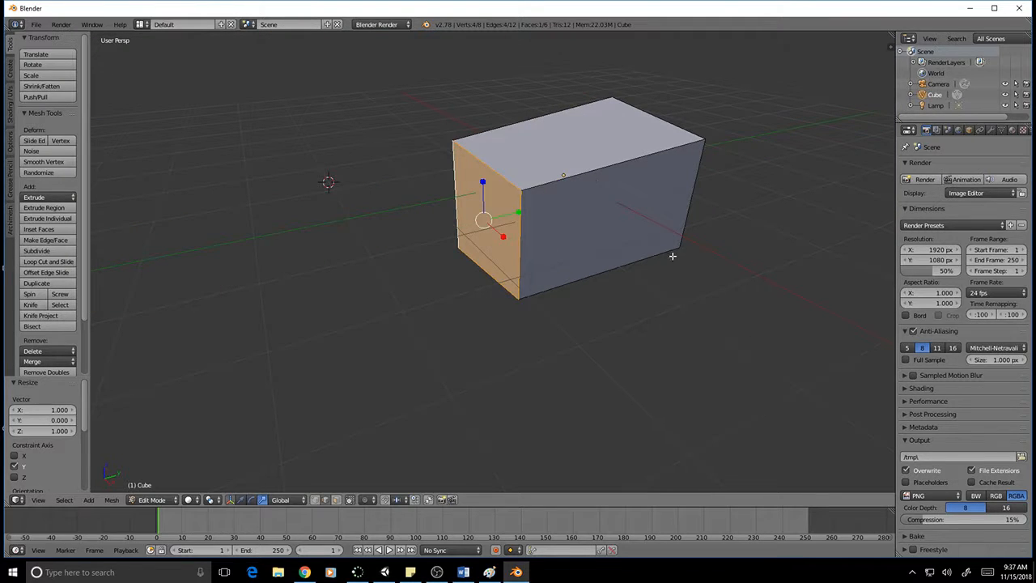
Step: Select the four edges of the top face and level it by scaling to 0 along Z
middle_click_drag(671, 256, 636, 245)
right_click(652, 180)
right_click(716, 141, "shift")
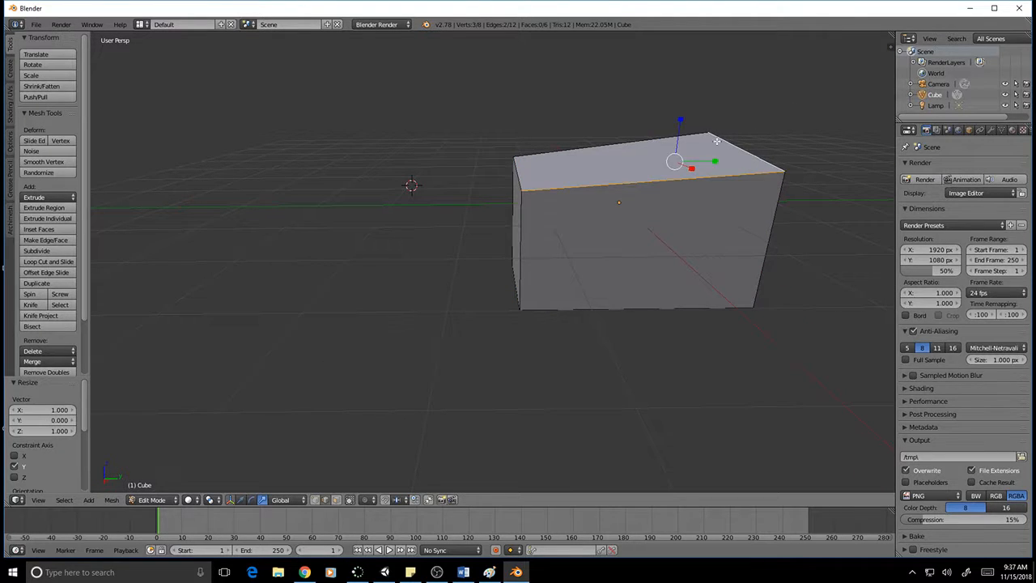
right_click(685, 137, "shift")
right_click(520, 184, "shift")
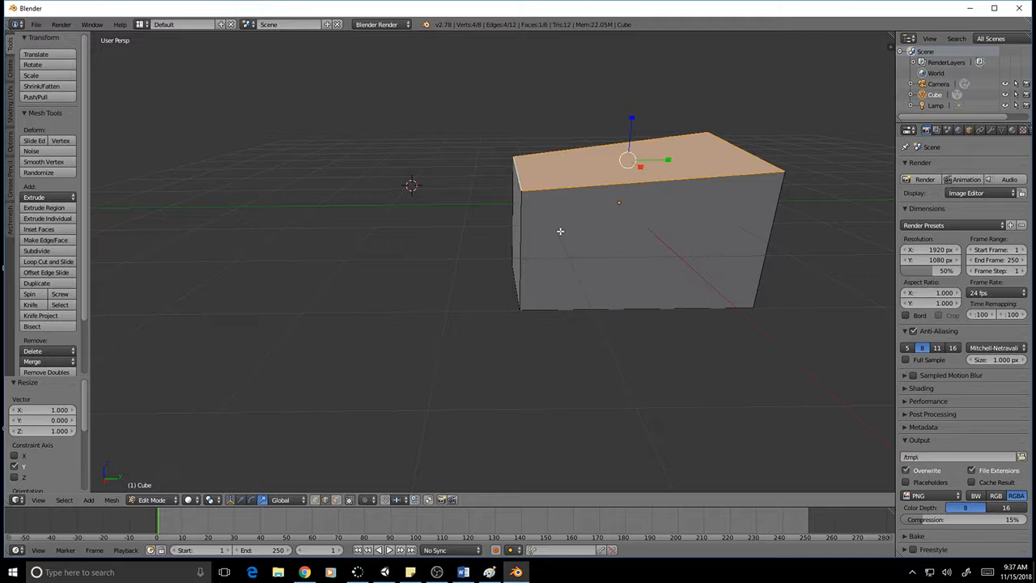
key("s")
key("z")
key("0")
key("Return")
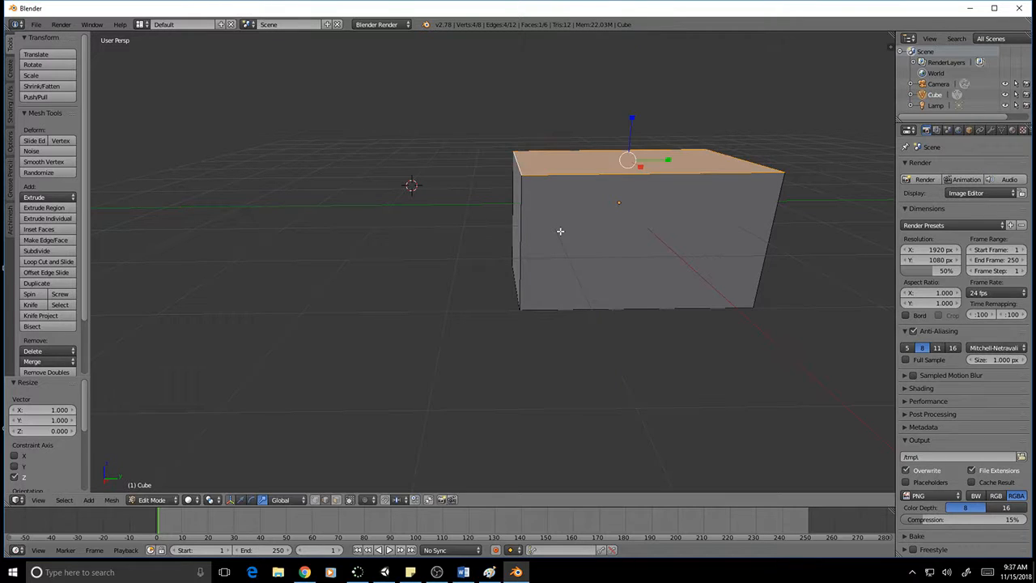
Step: Switch to the front orthographic view and examine whether the block's top, bottom and side outlines are straight
scroll(690, 274, "down", 3)
scroll(690, 274, "up", 4)
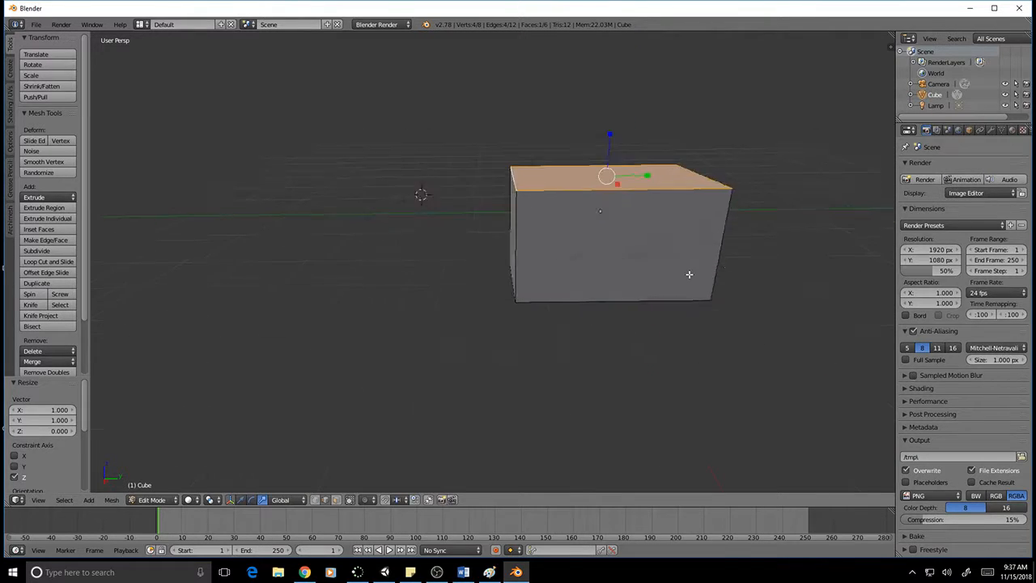
scroll(687, 272, "down", 1)
key("KP_1")
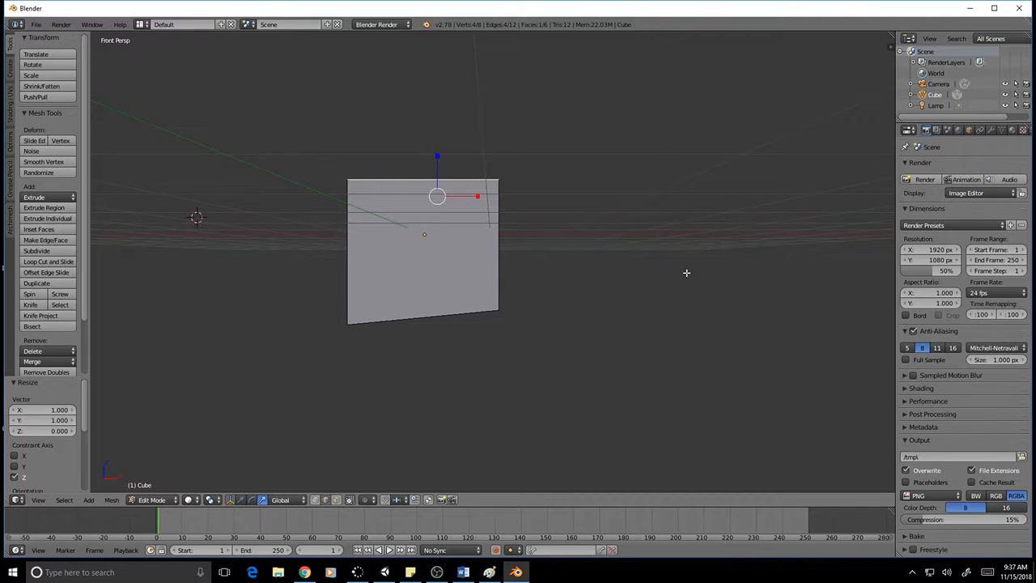
key("KP_5")
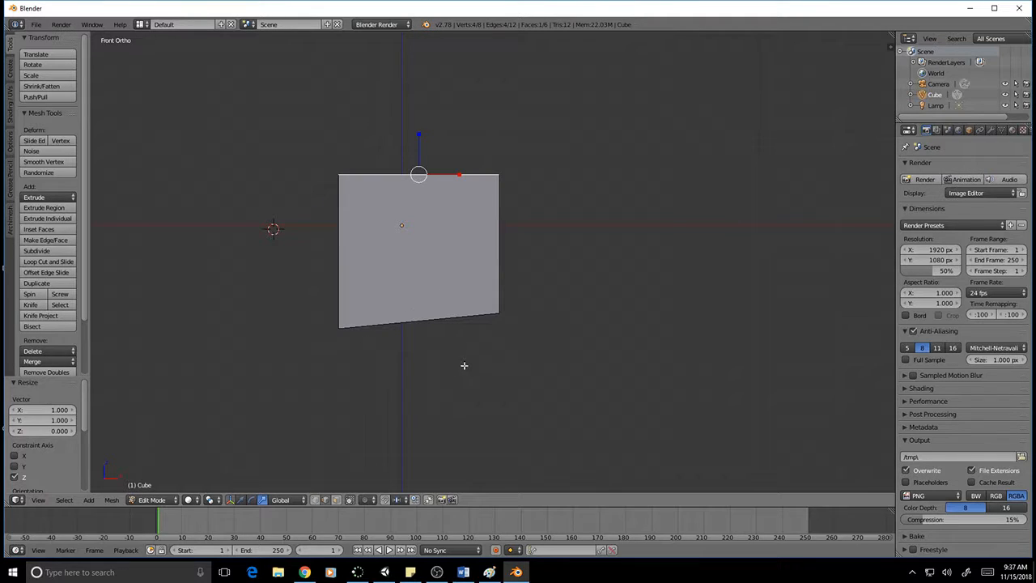
scroll(466, 360, "up", 4)
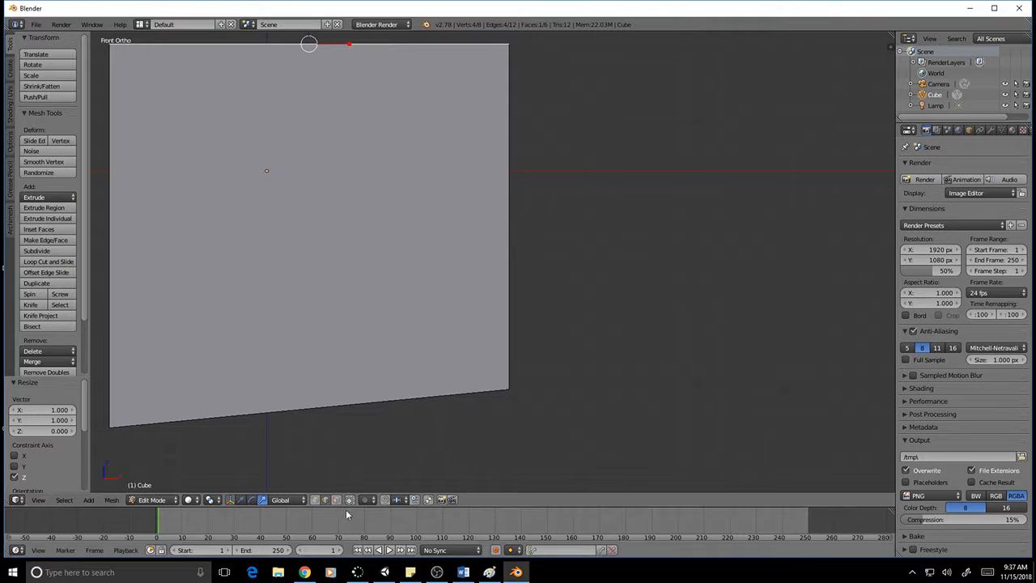
scroll(435, 451, "down", 1)
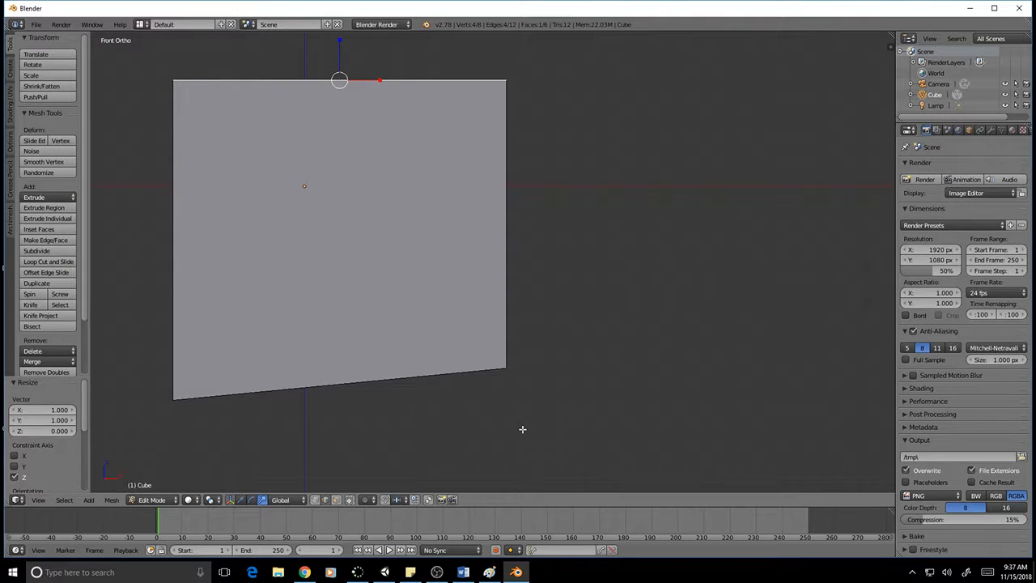
key("c")
scroll(510, 369, "down", 7)
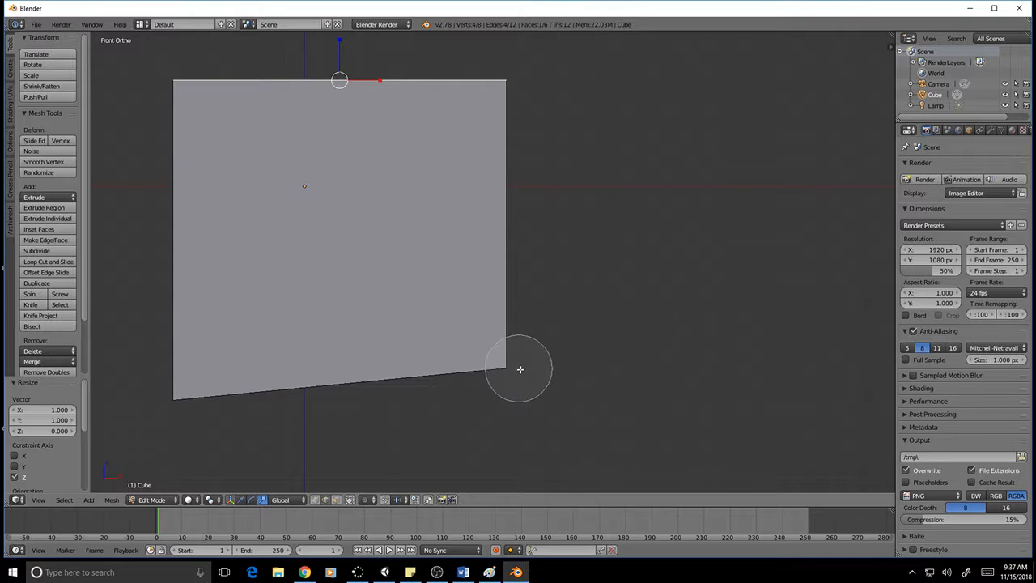
left_click(518, 369)
right_click(426, 386)
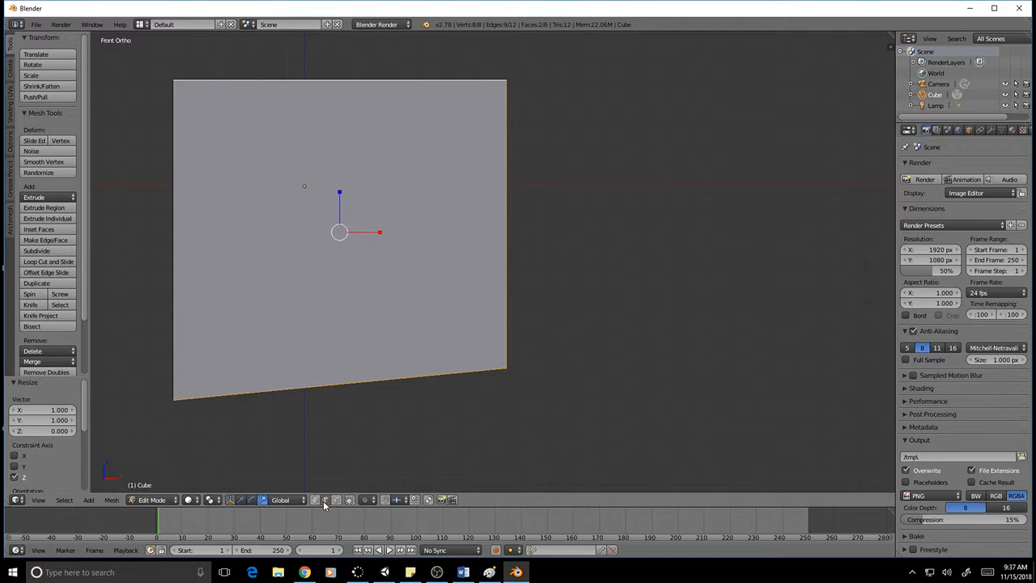
key("a")
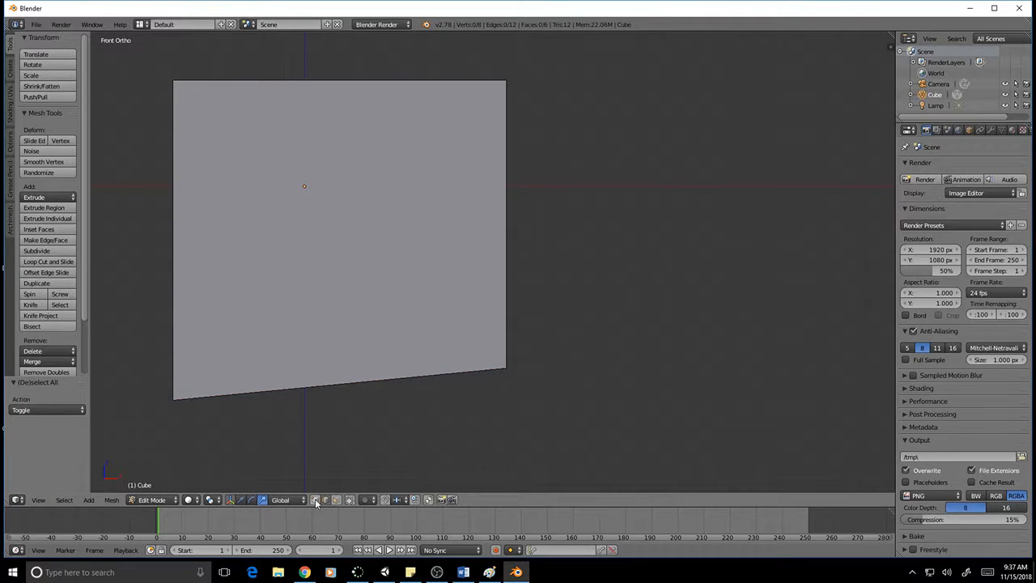
Step: Circle-select the four corner vertices of the slanted bottom face and level it by scaling to 0 along Z
key("c")
left_click(506, 378)
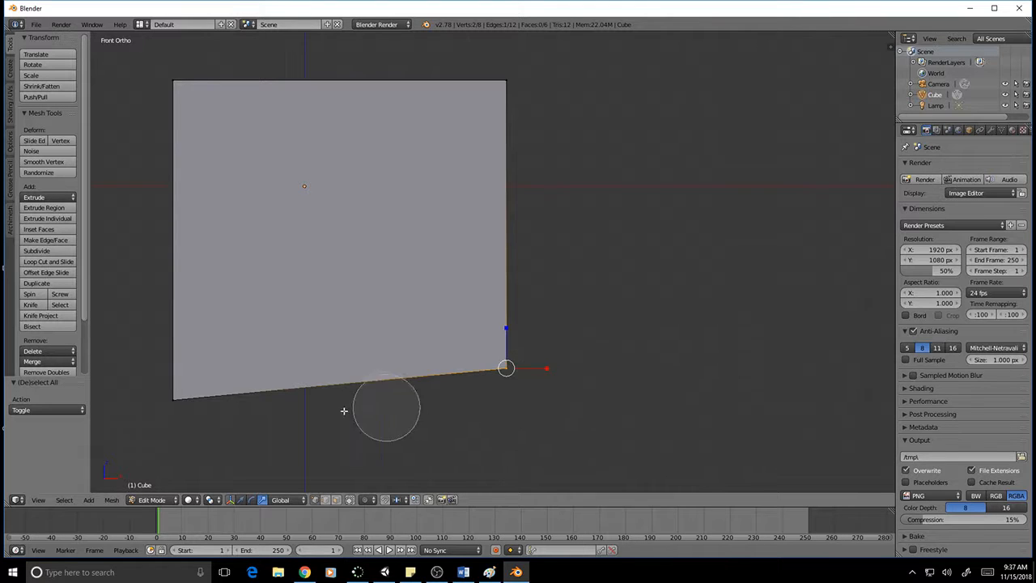
left_click_drag(343, 410, 97, 397)
right_click(475, 420)
middle_click_drag(619, 390, 612, 359)
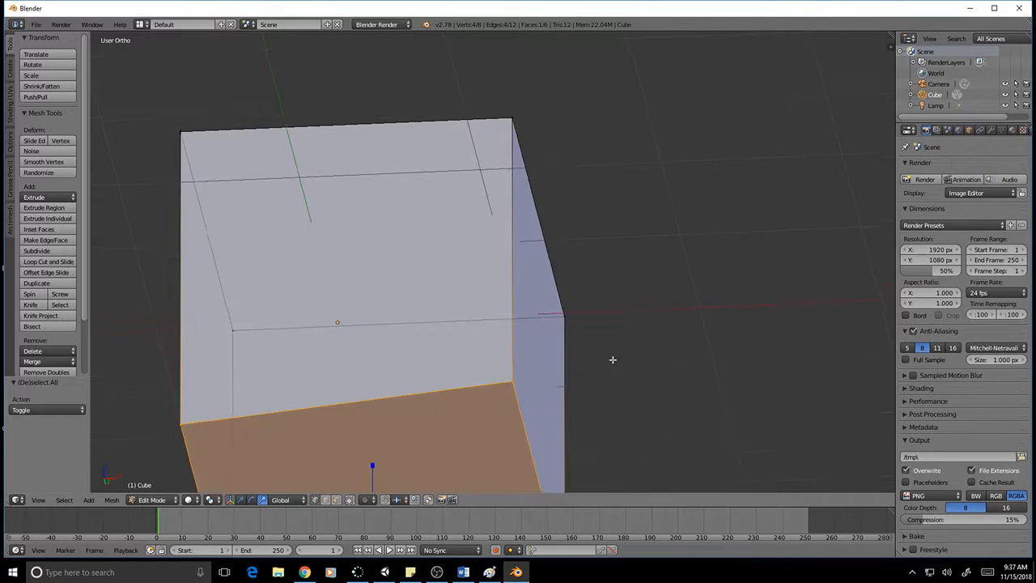
middle_click_drag(602, 404, 682, 179)
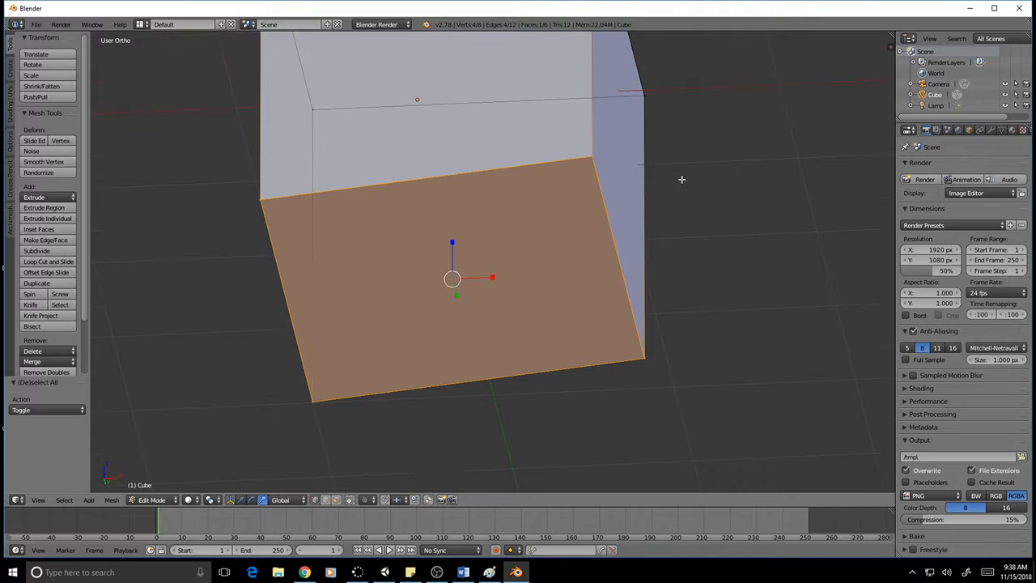
key("s")
key("z")
key("0")
key("Return")
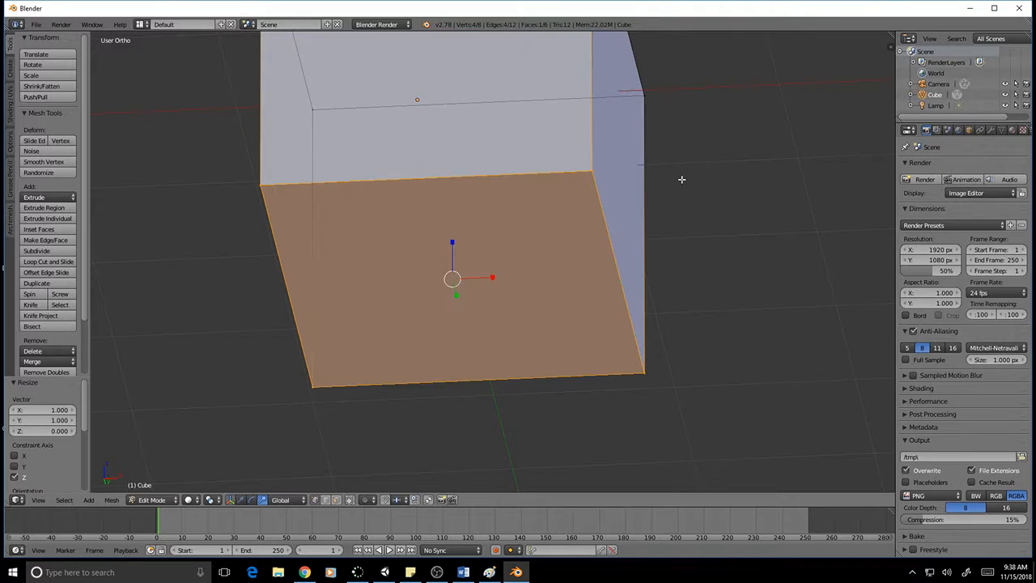
Step: In the front orthographic view, move the whole mesh about -0.213 along X and 0.283 along Z to centre it on its origin
key("KP_1")
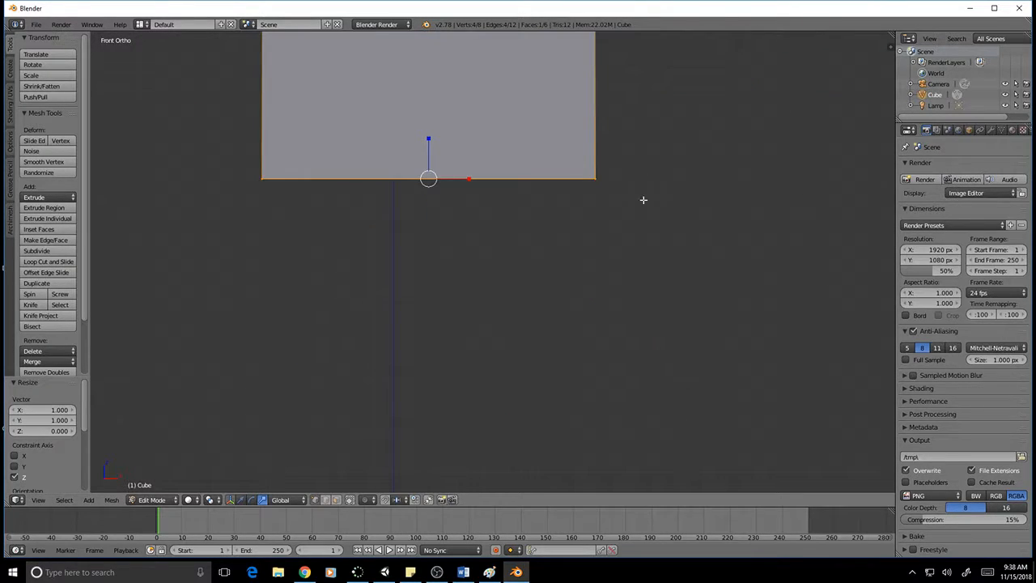
scroll(634, 225, "down", 5)
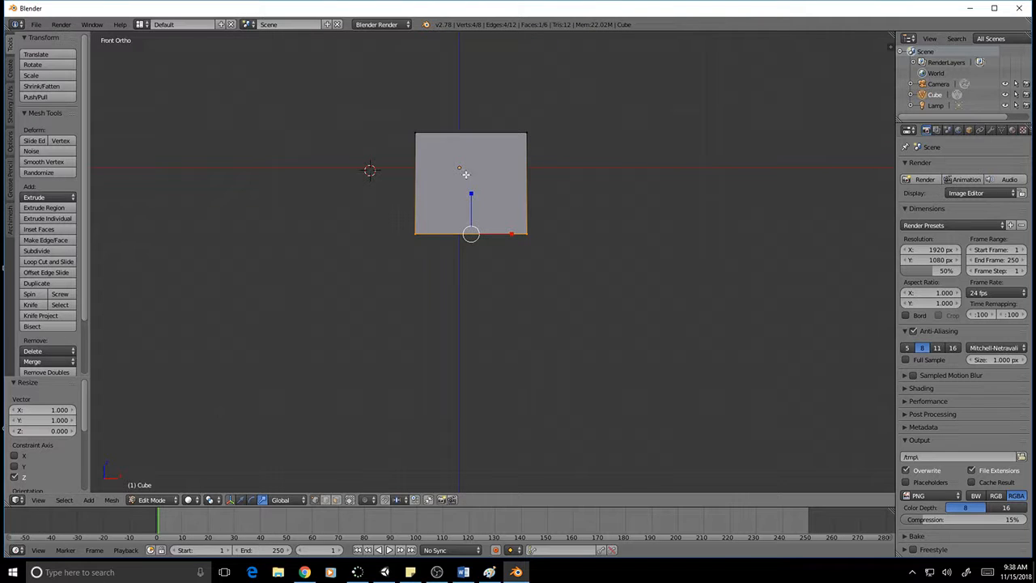
key("a")
key("a")
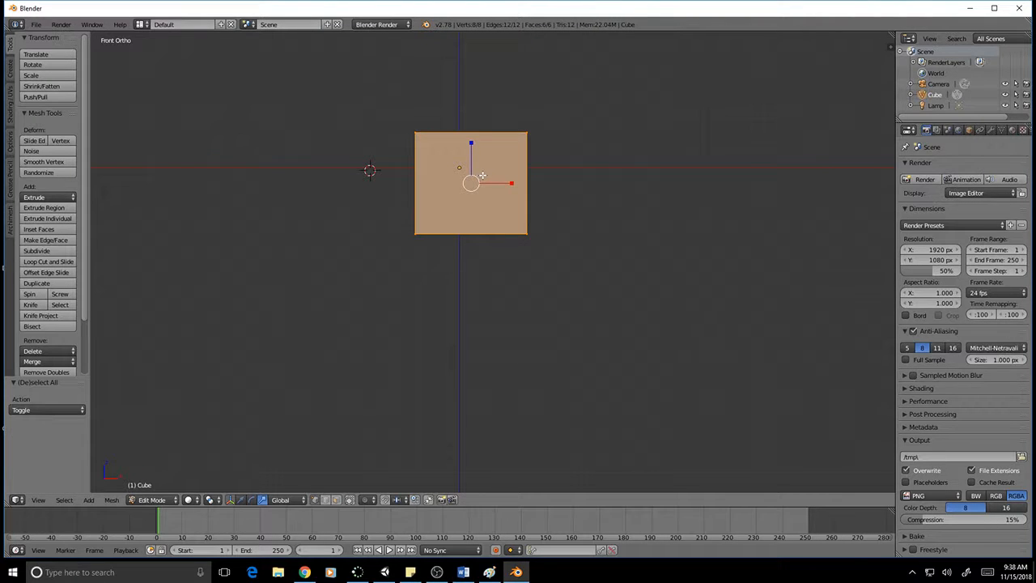
key("g")
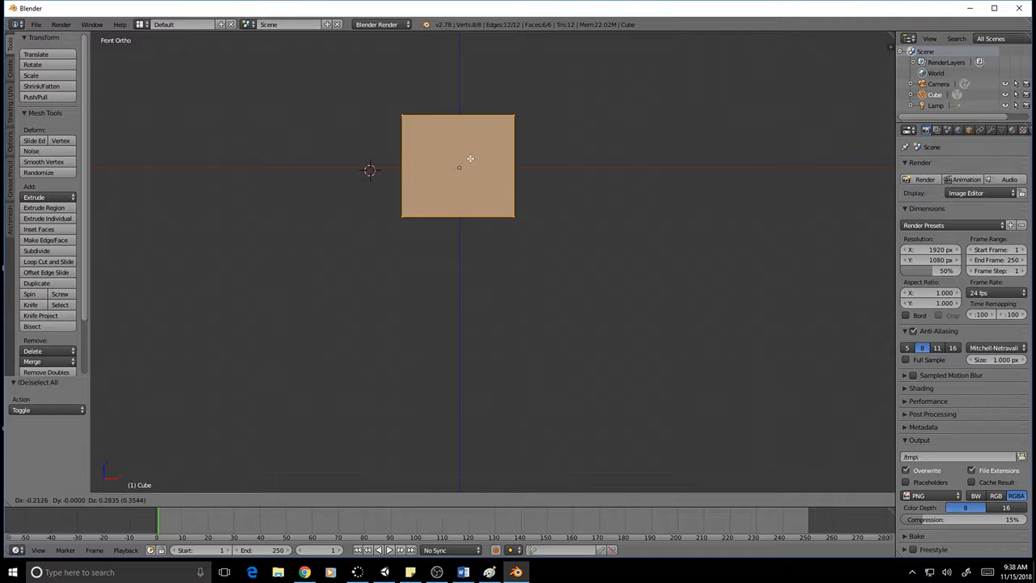
left_click(470, 158)
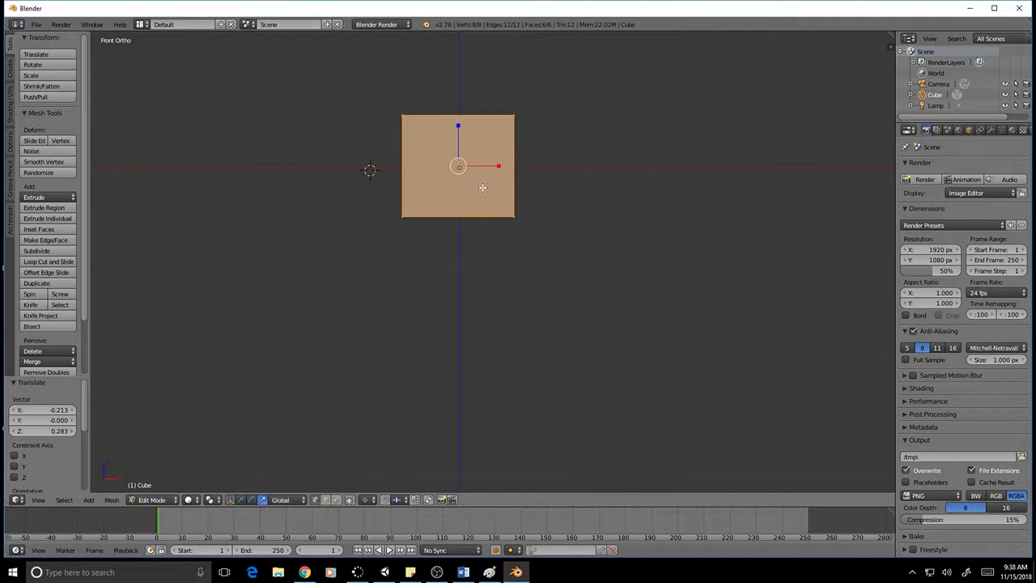
Step: Scale the whole mesh by about 1.18 along Z and about 1.09 along X, and clear the selection
key("s")
key("z")
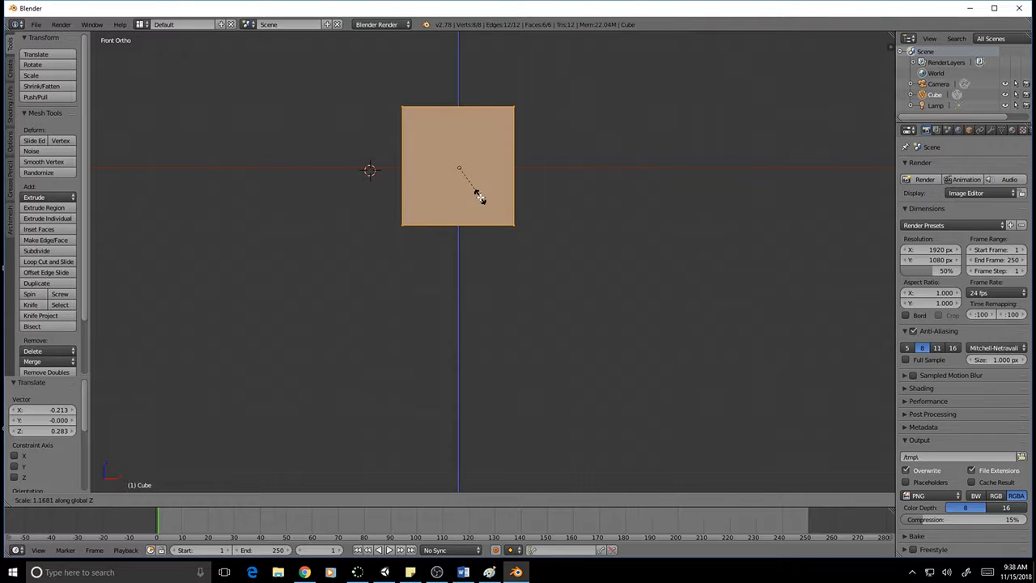
left_click(479, 197)
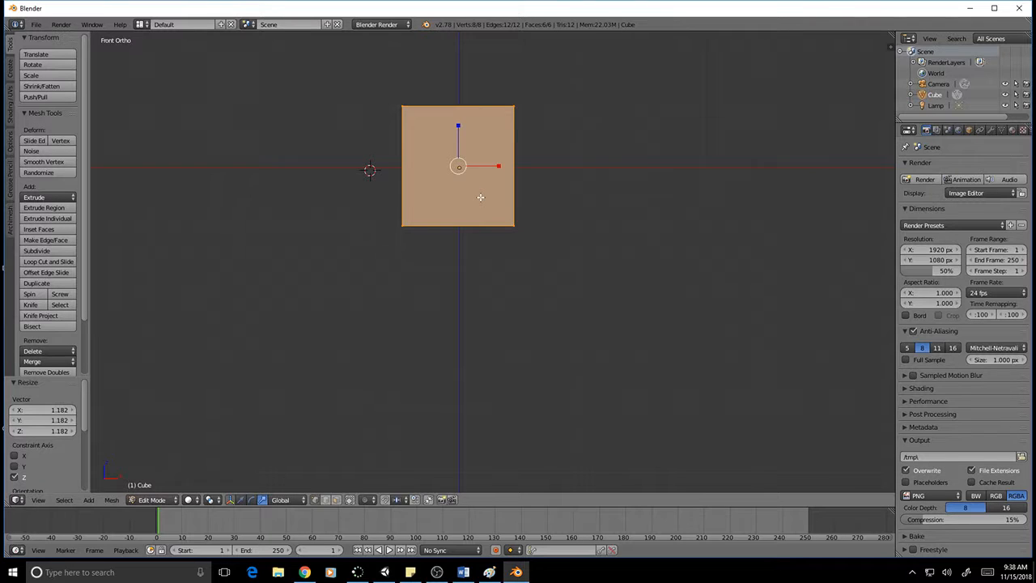
key("s")
key("x")
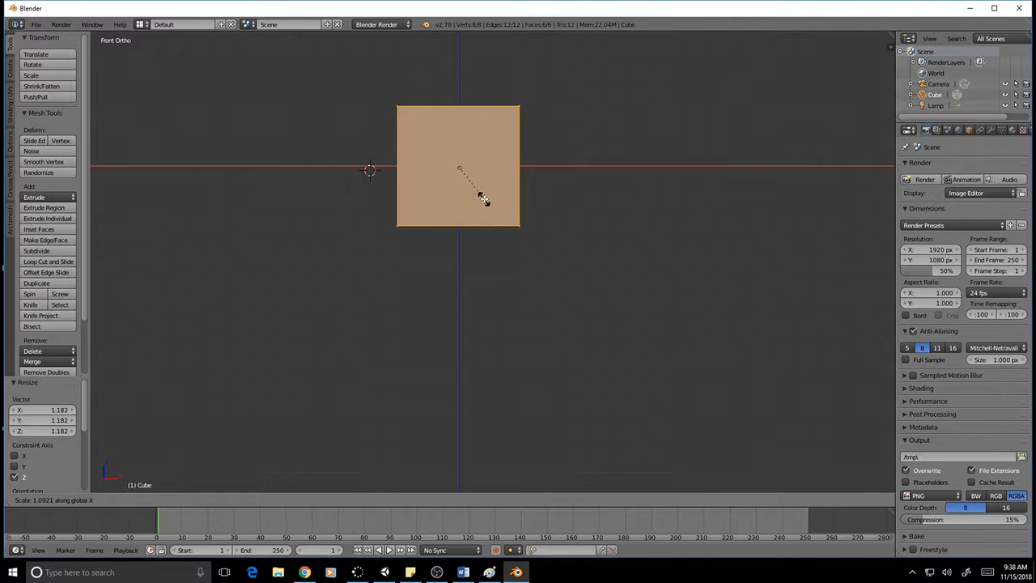
left_click(483, 199)
key("Tab")
key("a")
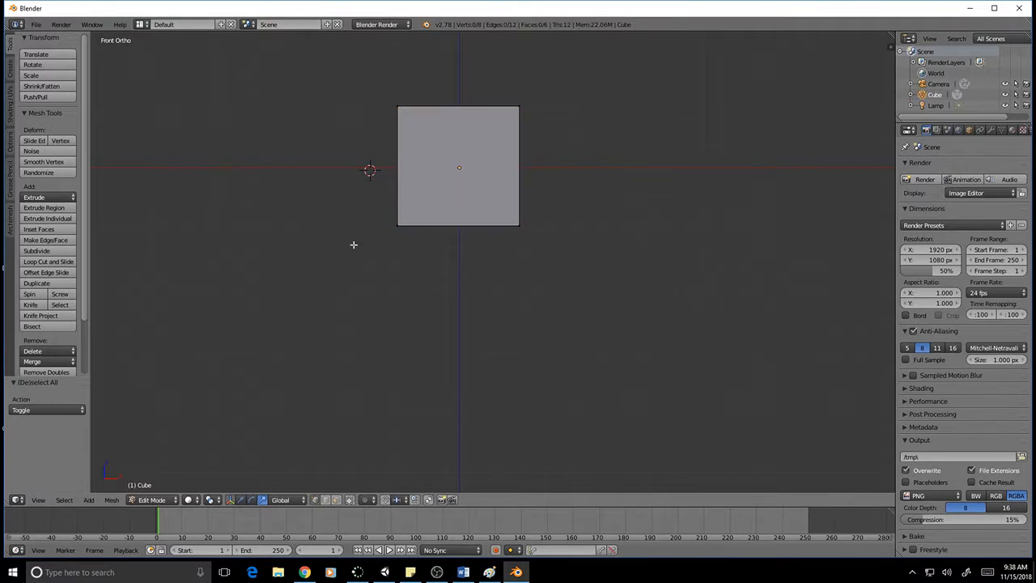
Step: Seen from above, select the whole mesh and scale it by about 0.73 along Y to make the outline roughly square
middle_click_drag(353, 244, 407, 372)
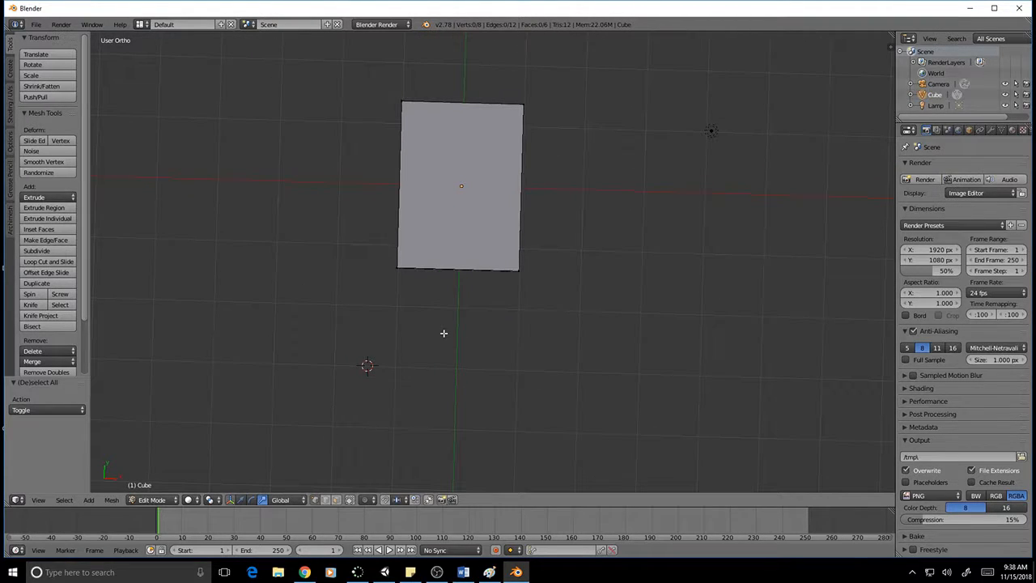
key("a")
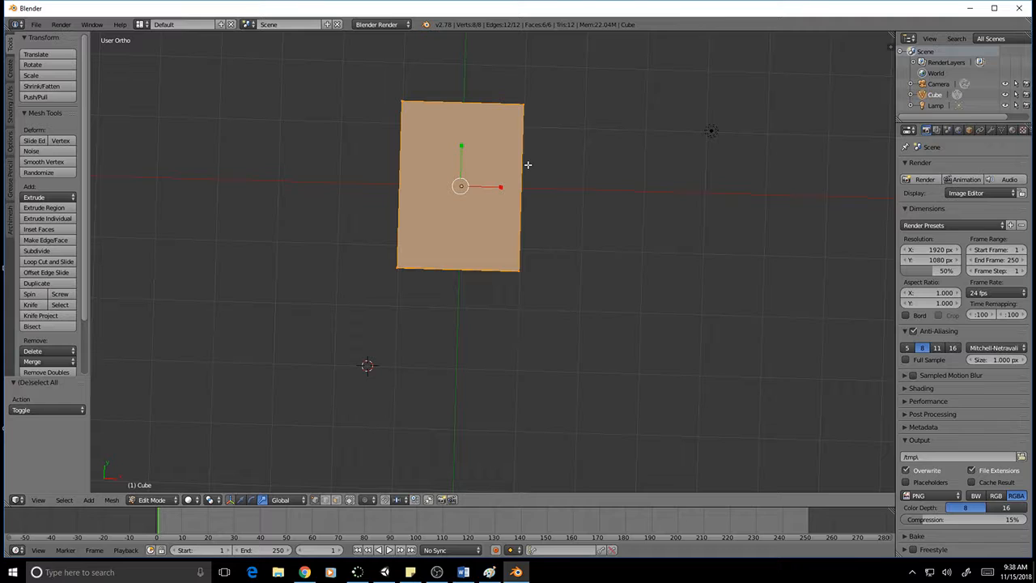
key("s")
key("y")
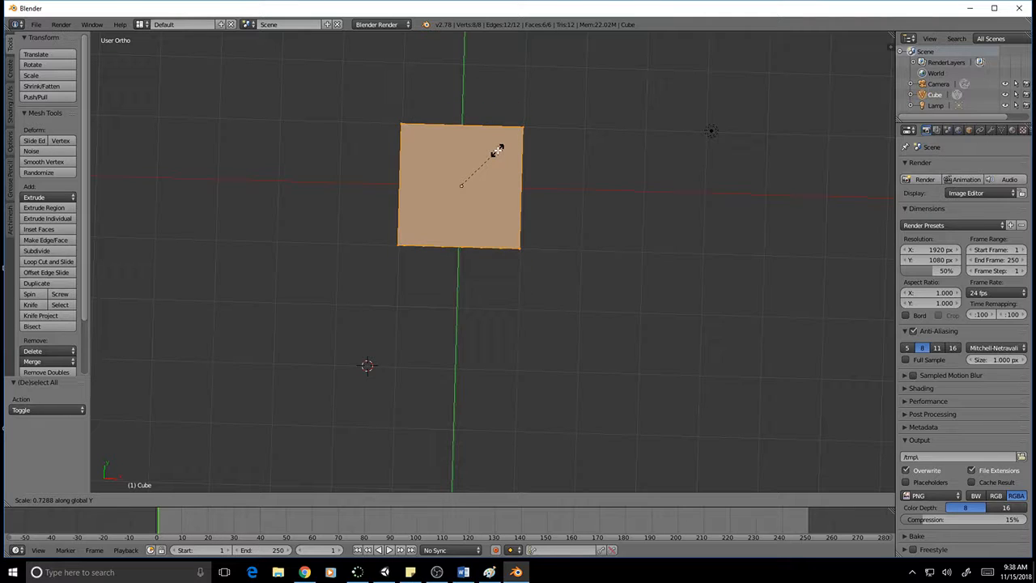
left_click(497, 150)
Step: Render a still image of the reshaped cube
middle_click_drag(488, 256, 421, 198)
left_click(64, 25)
left_click(79, 39)
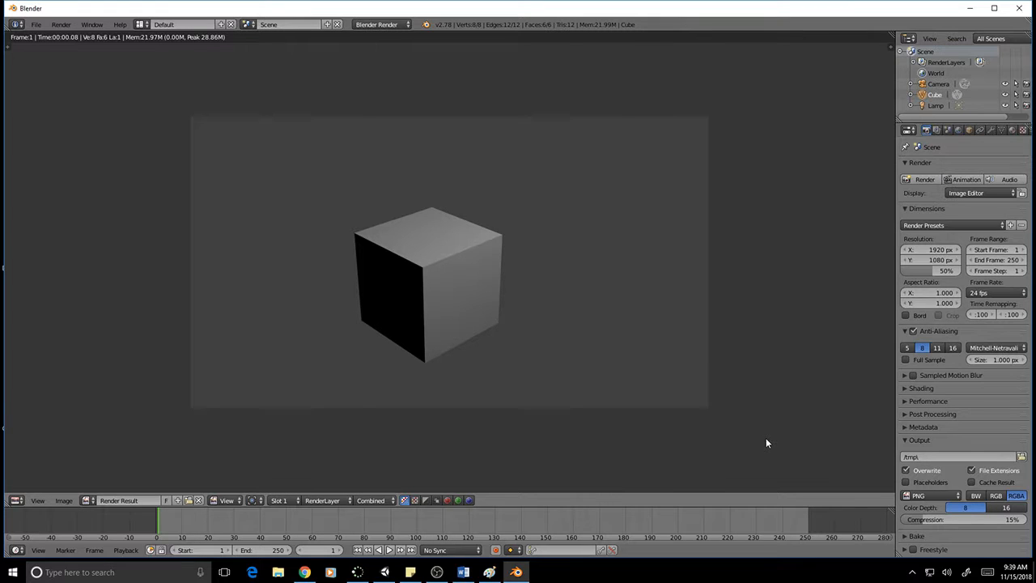
Step: Open the file browser for saving the scene as a Blender file
key("ctrl+shift+s")
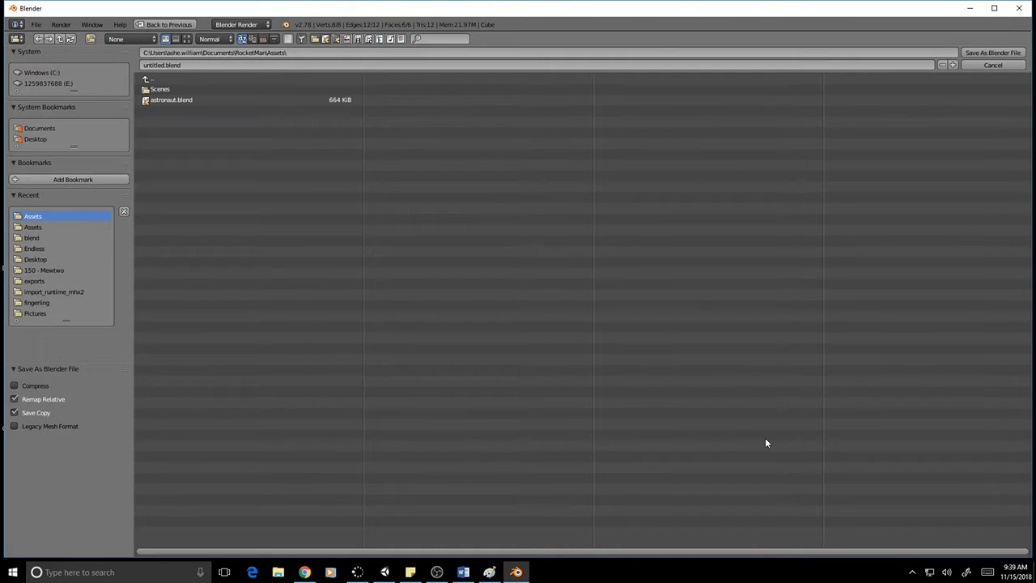